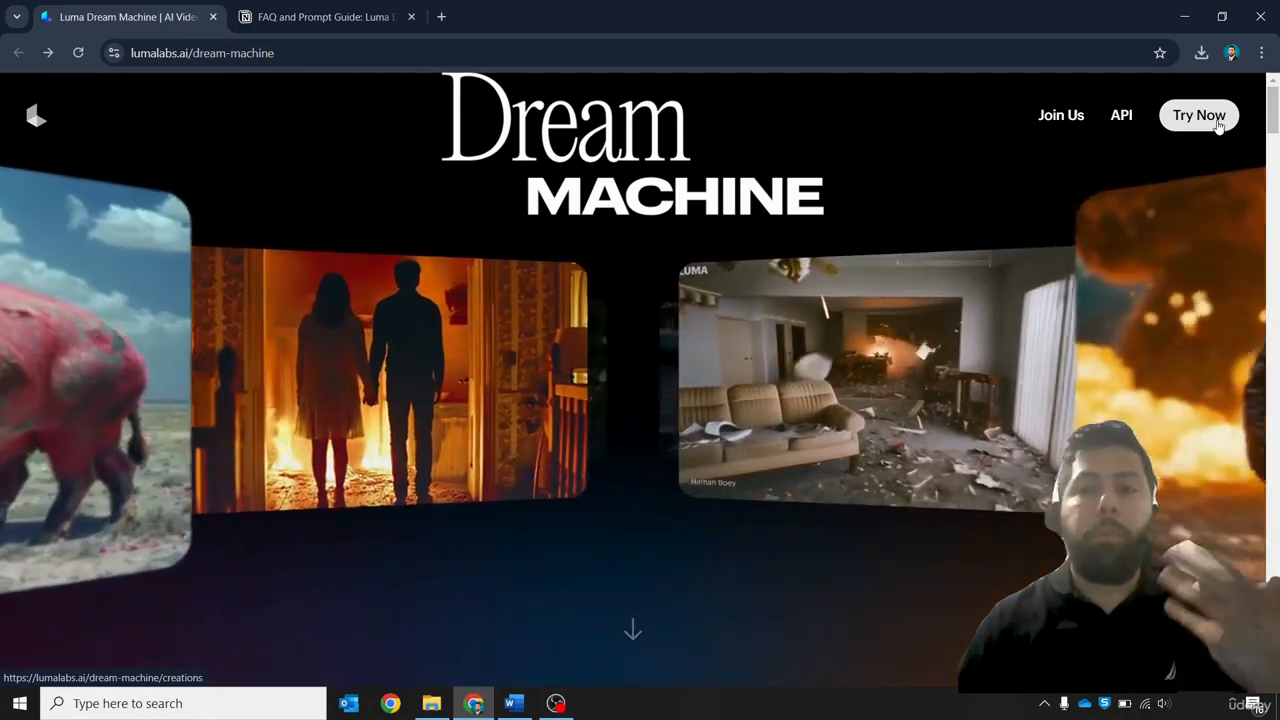
Open the Dream Machine creation page and focus its prompt field
left_click(1216, 124)
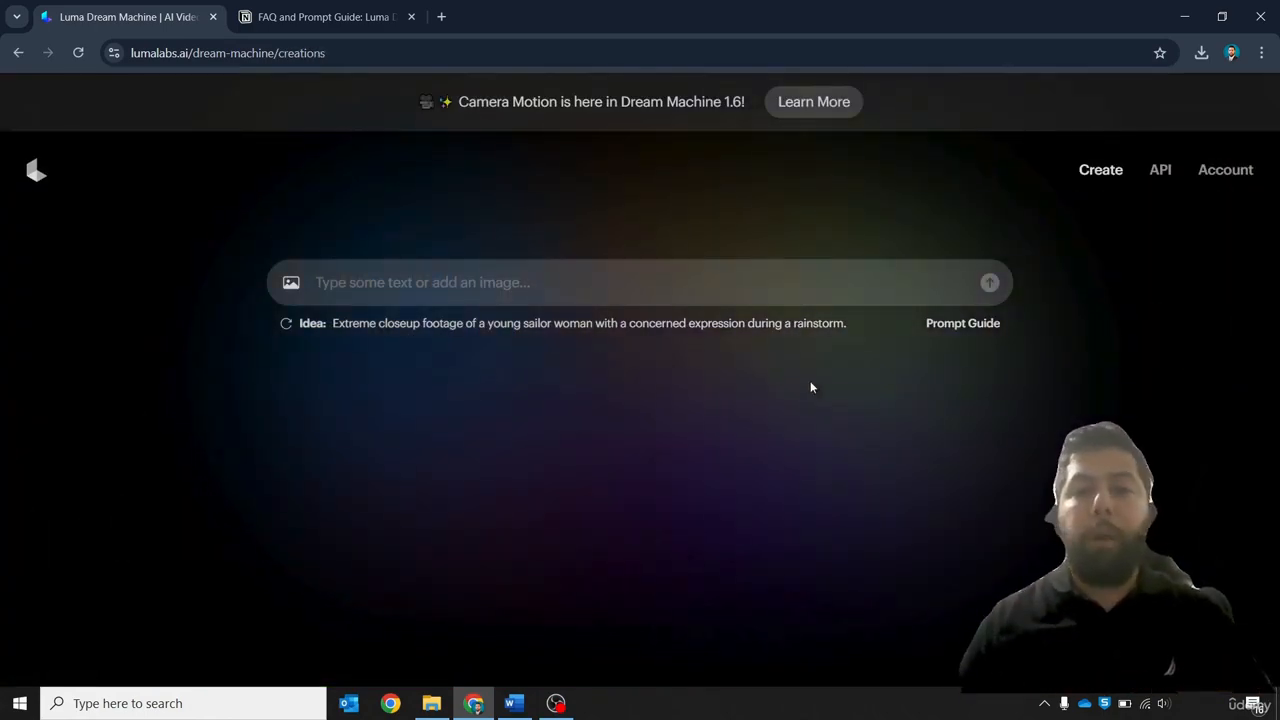
left_click(532, 289)
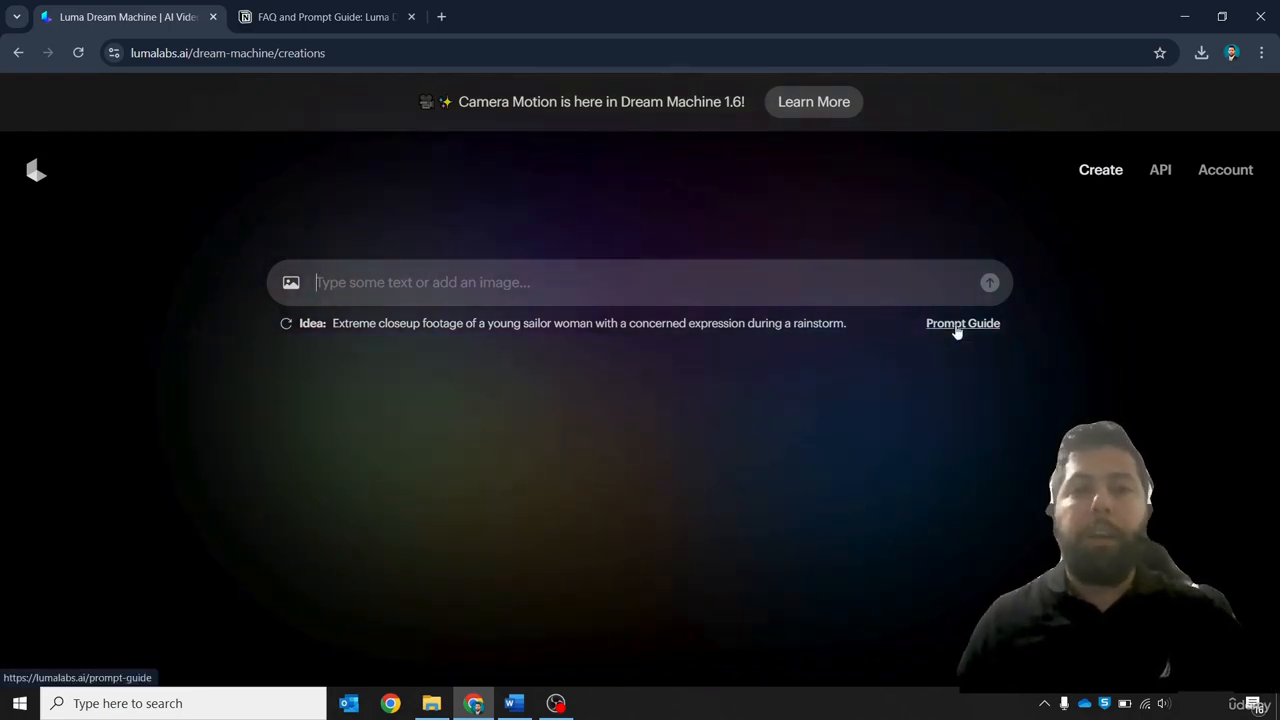
Open the Prompt Guide and study the How to Prompt section and its examples
left_click(960, 323)
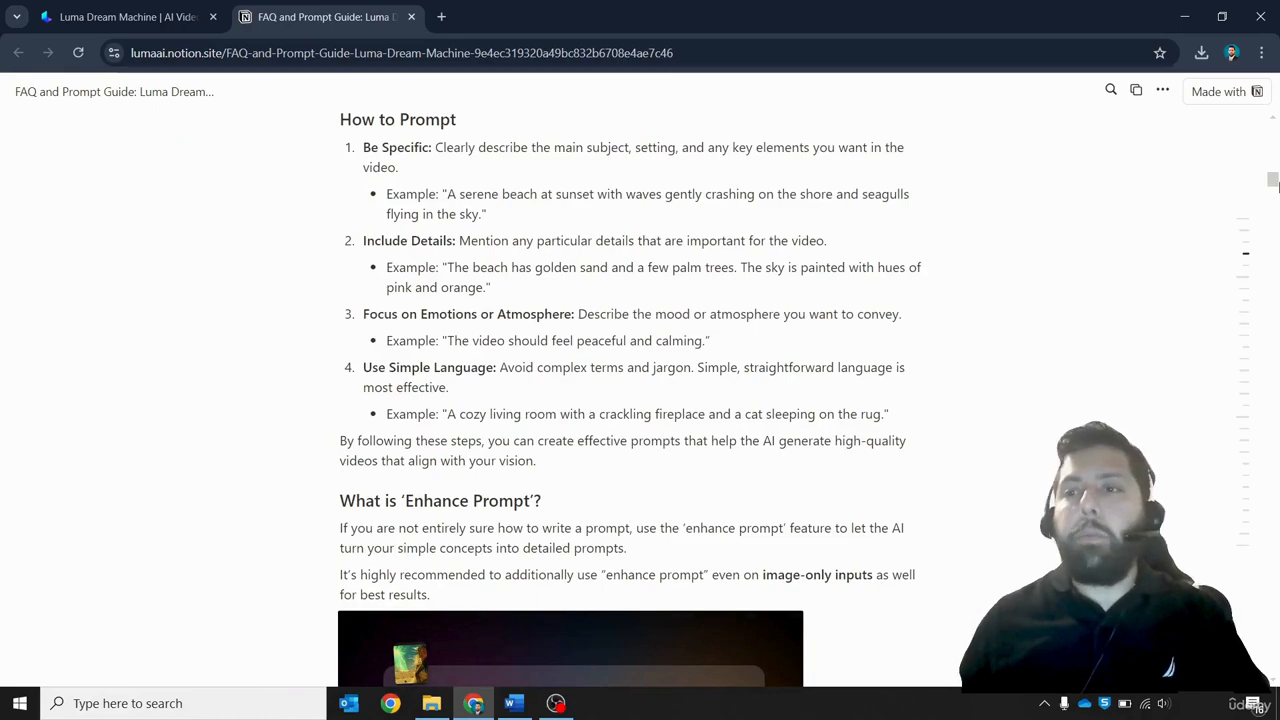
mouse_move(1273, 185)
left_mouse_down()
mouse_move(1277, 105)
mouse_move(1262, 184)
left_mouse_up()
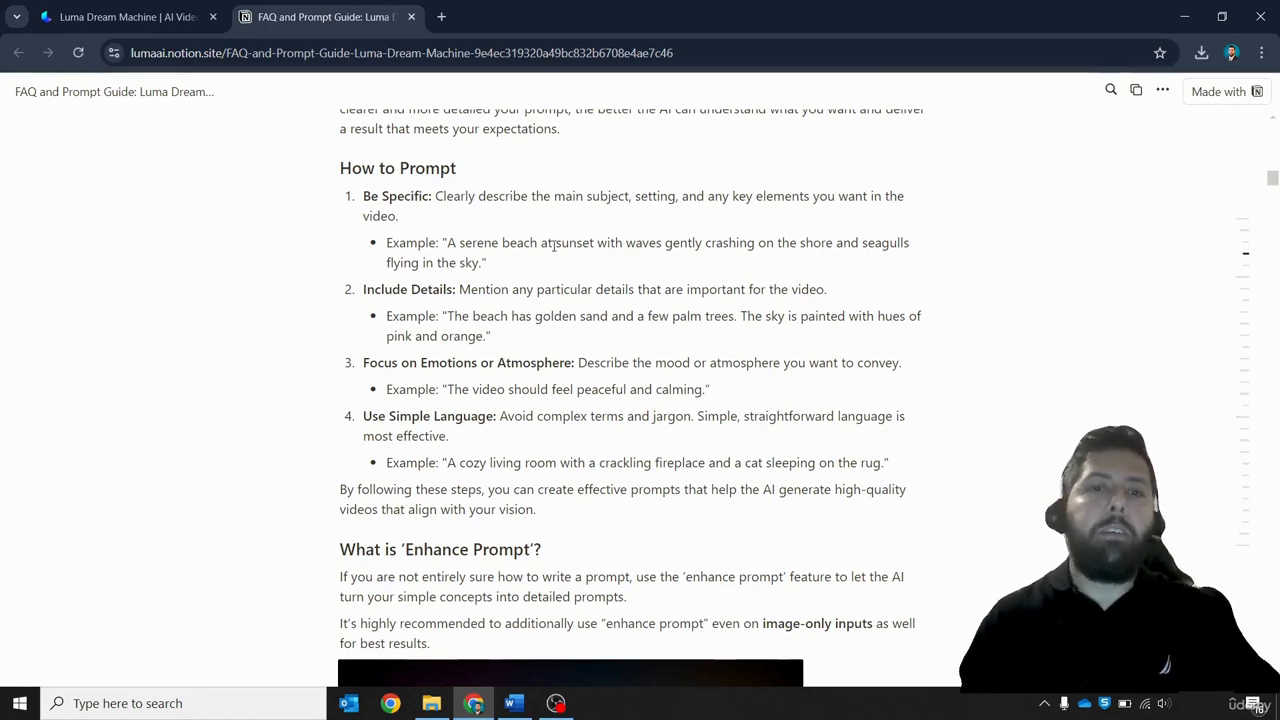
key("ctrl+plus")
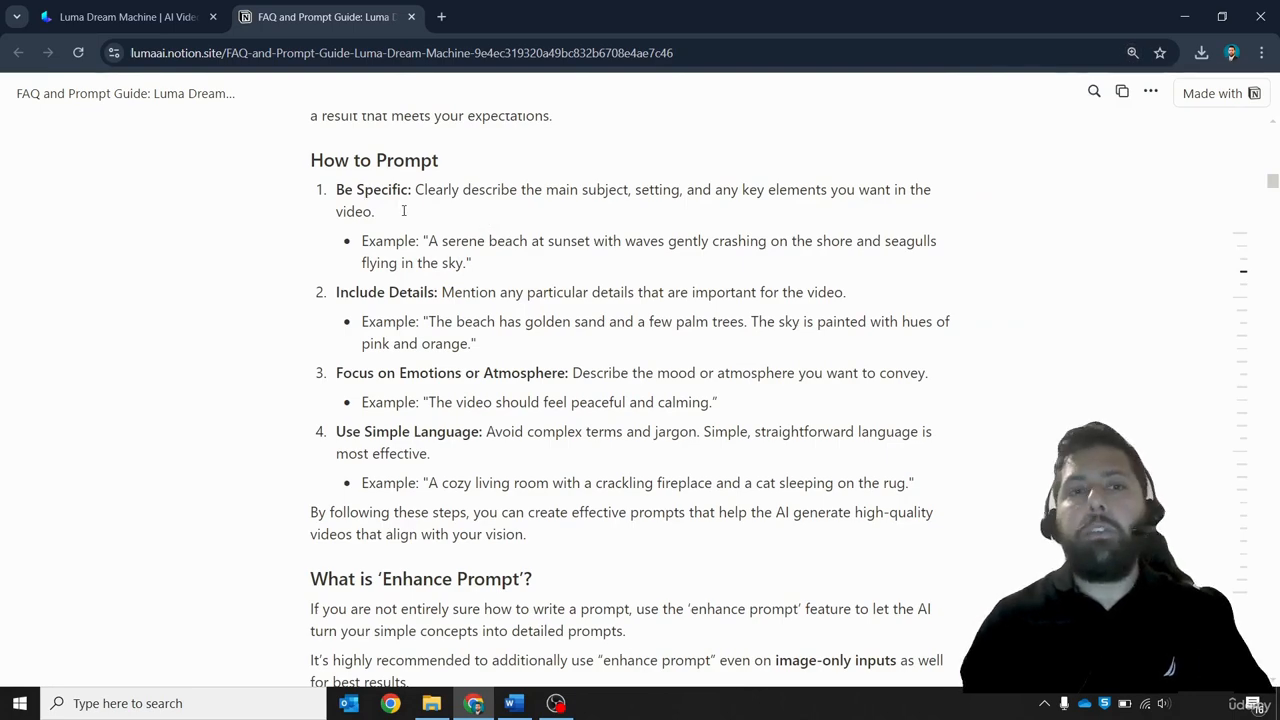
key("ctrl+plus")
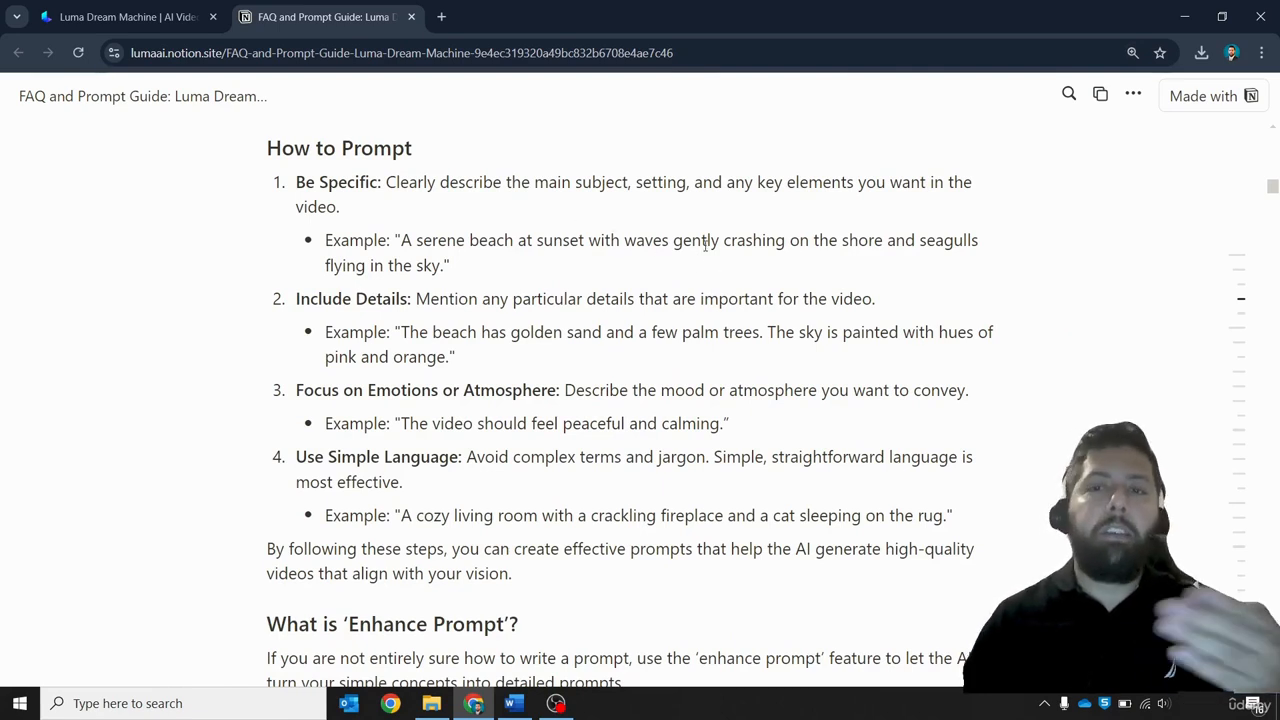
left_click_drag(395, 232, 510, 261)
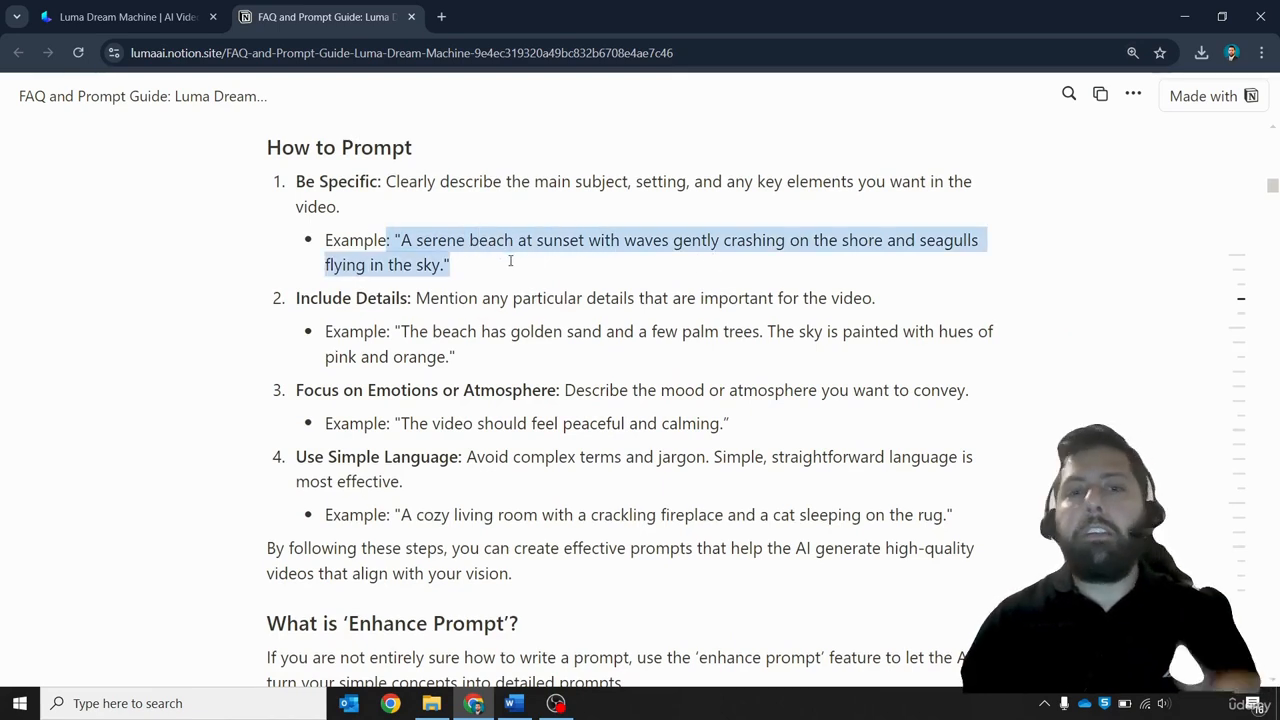
left_click(630, 266)
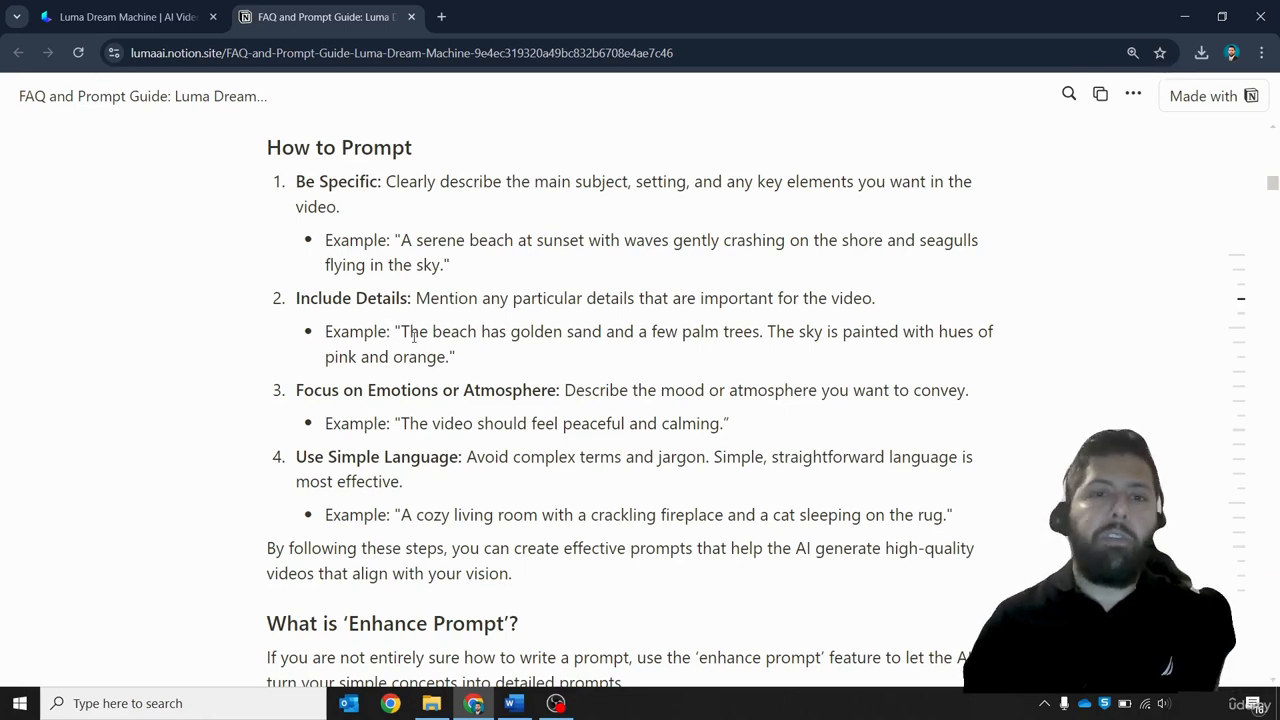
scroll(413, 336, "down", 1)
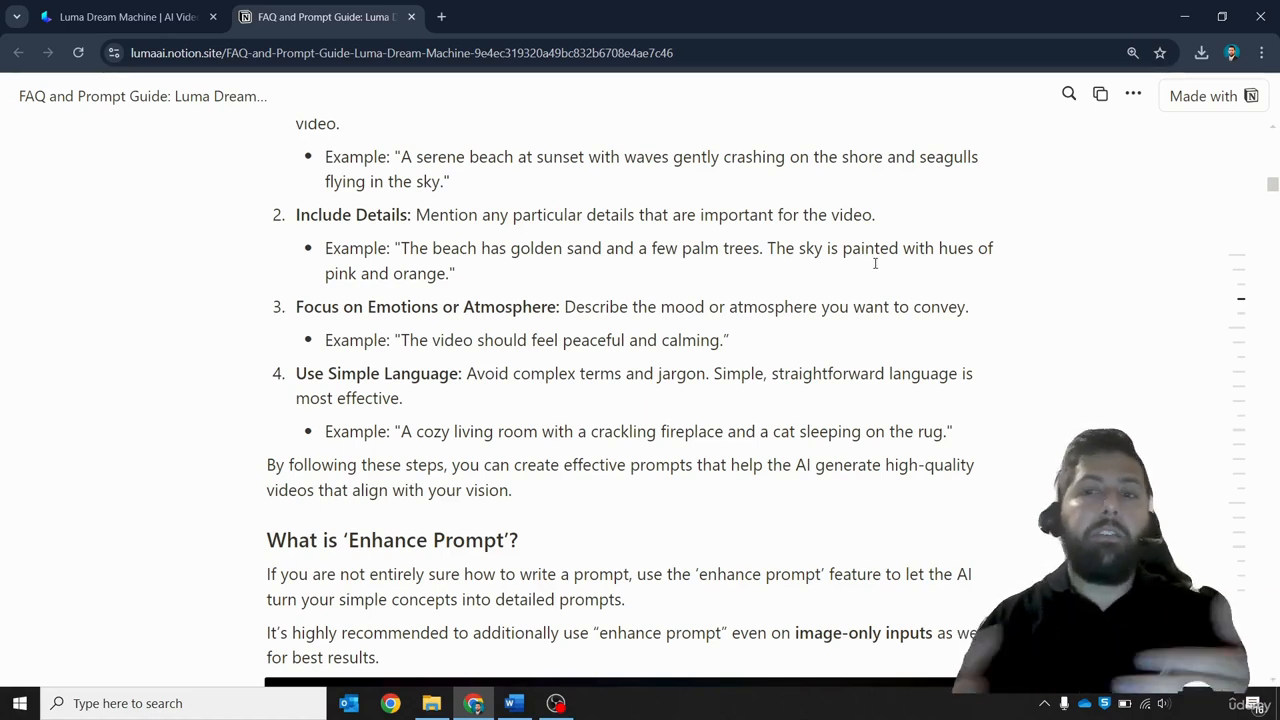
scroll(683, 303, "down", 1)
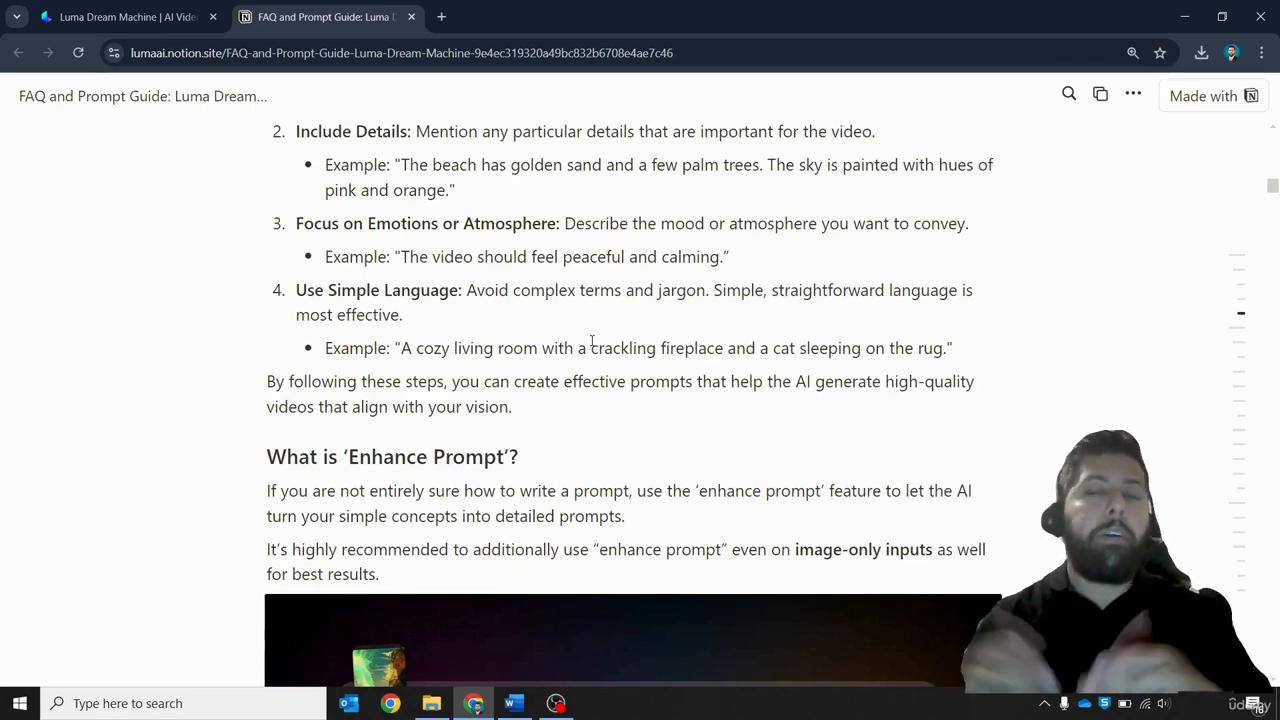
scroll(597, 380, "up", 1)
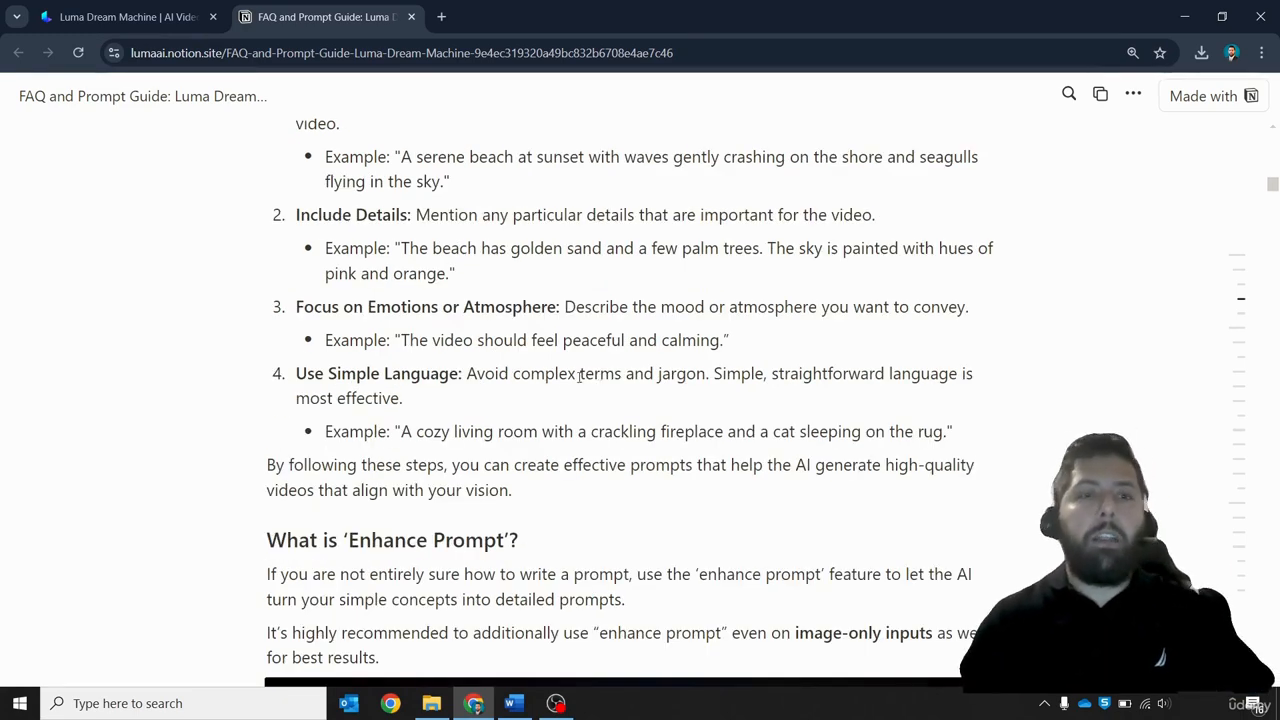
left_click(165, 20)
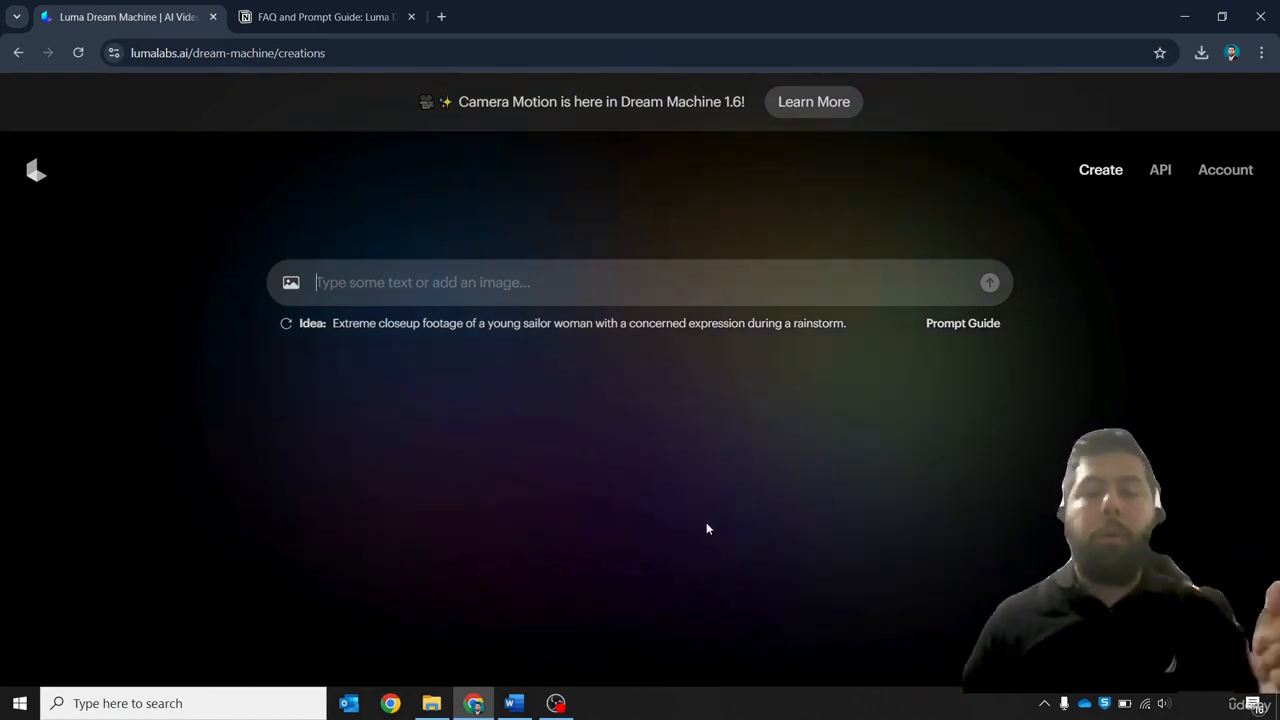
Copy the sentence "In a small village, a young man named Leo dreamed of adventure" from the Story Script document into the prompt field
left_click(514, 703)
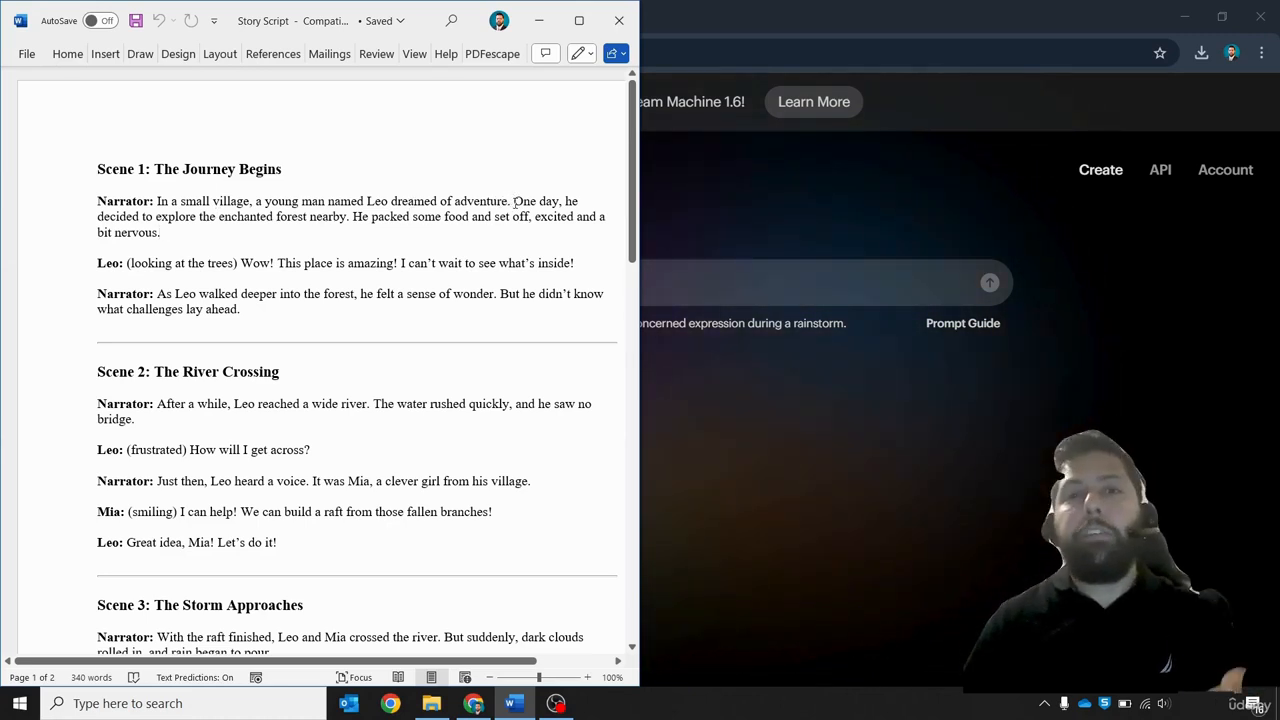
left_click_drag(514, 200, 97, 200)
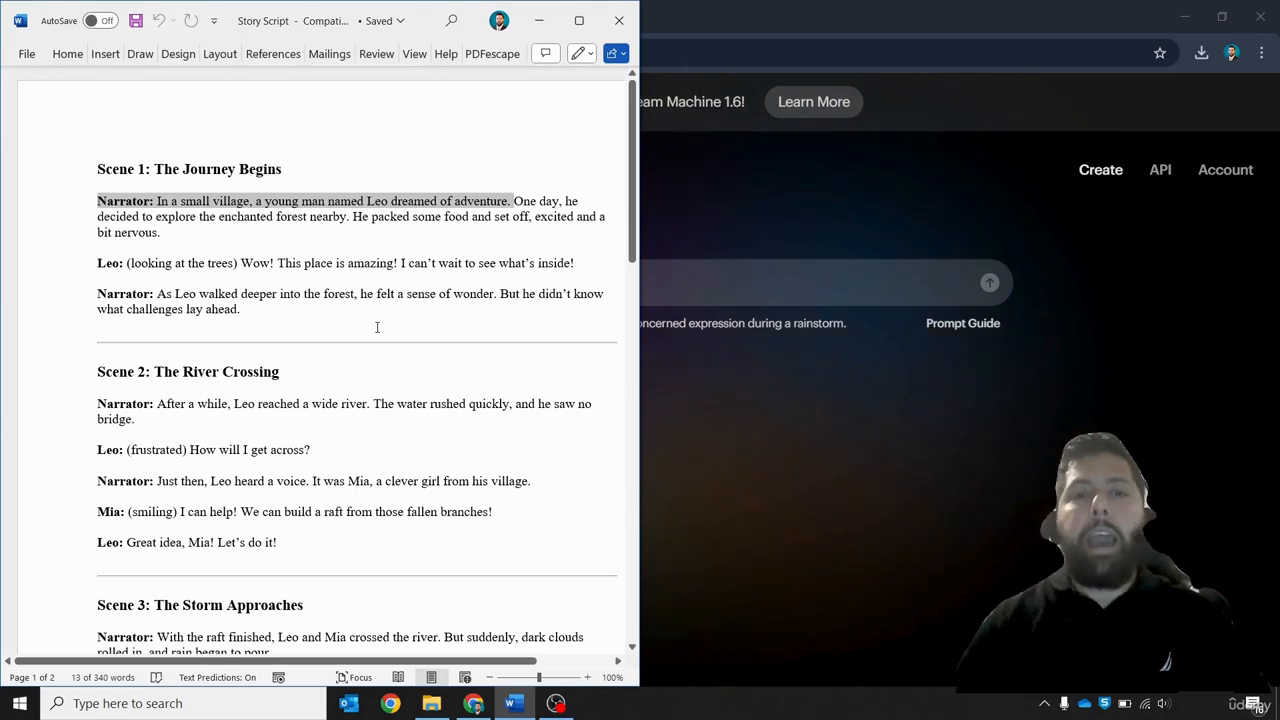
left_click_drag(483, 230, 117, 199)
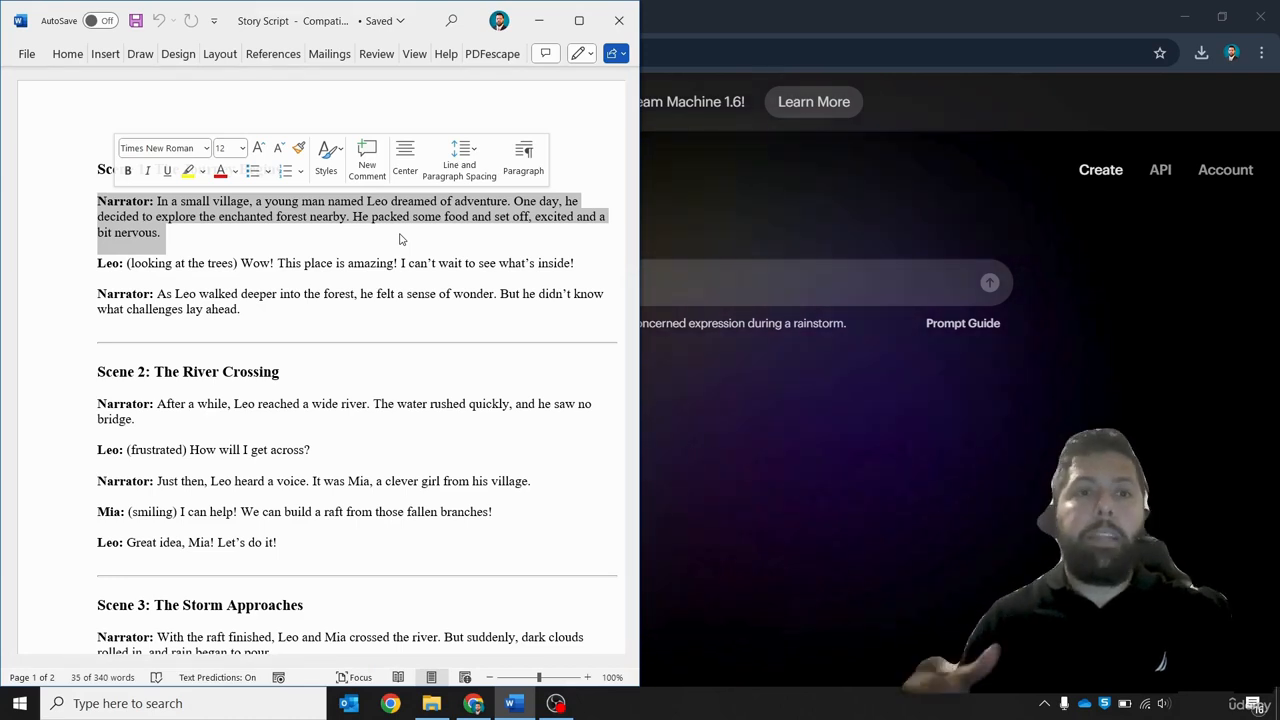
key("ctrl+2")
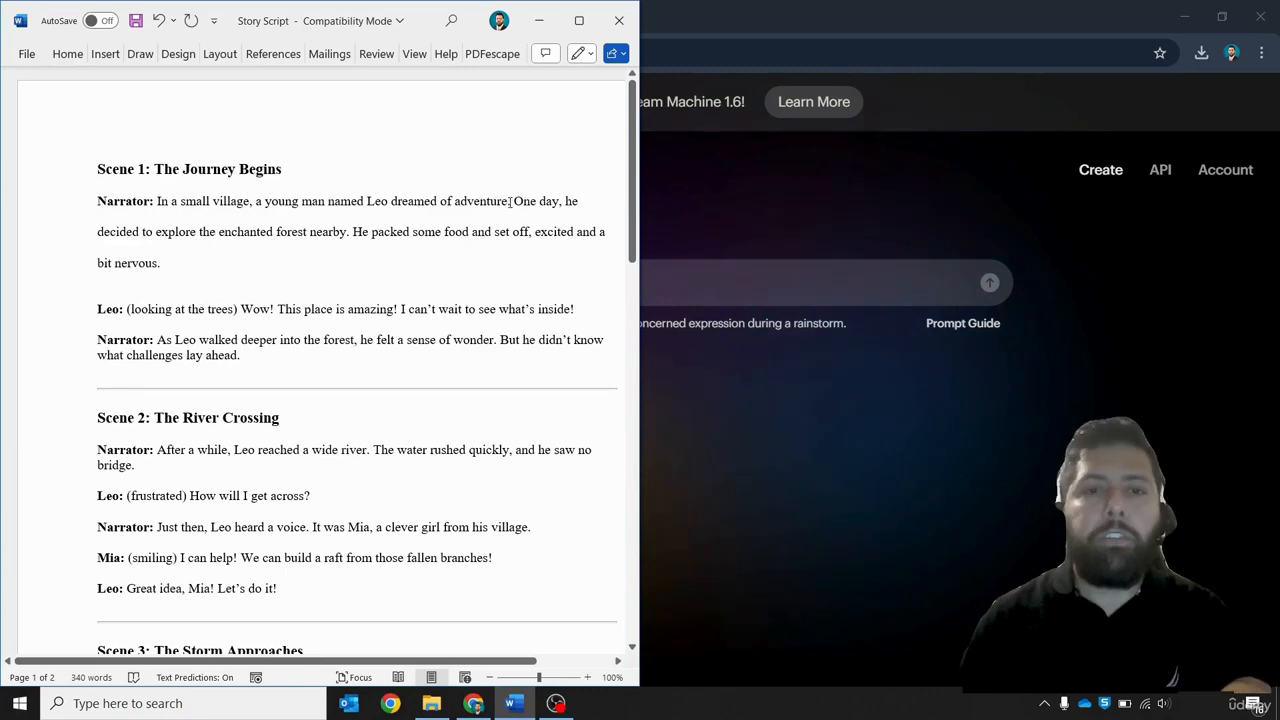
left_click_drag(508, 213, 190, 206)
key("ctrl+c")
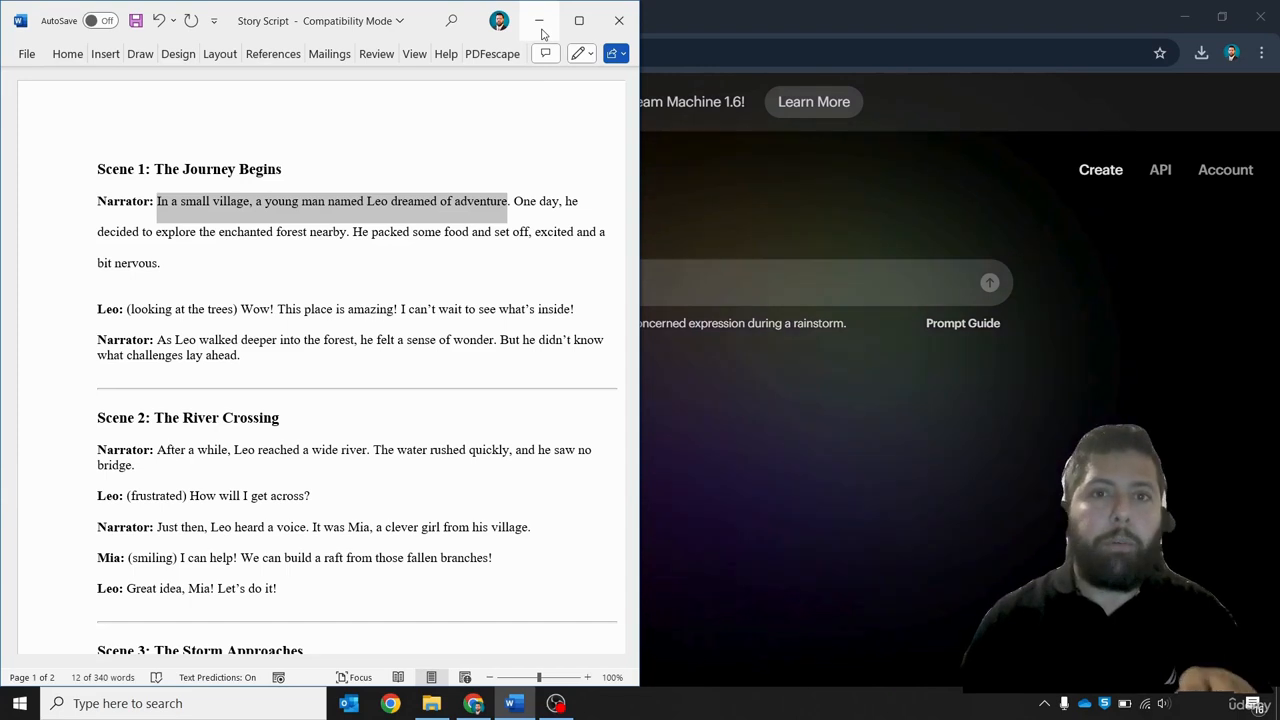
left_click(539, 21)
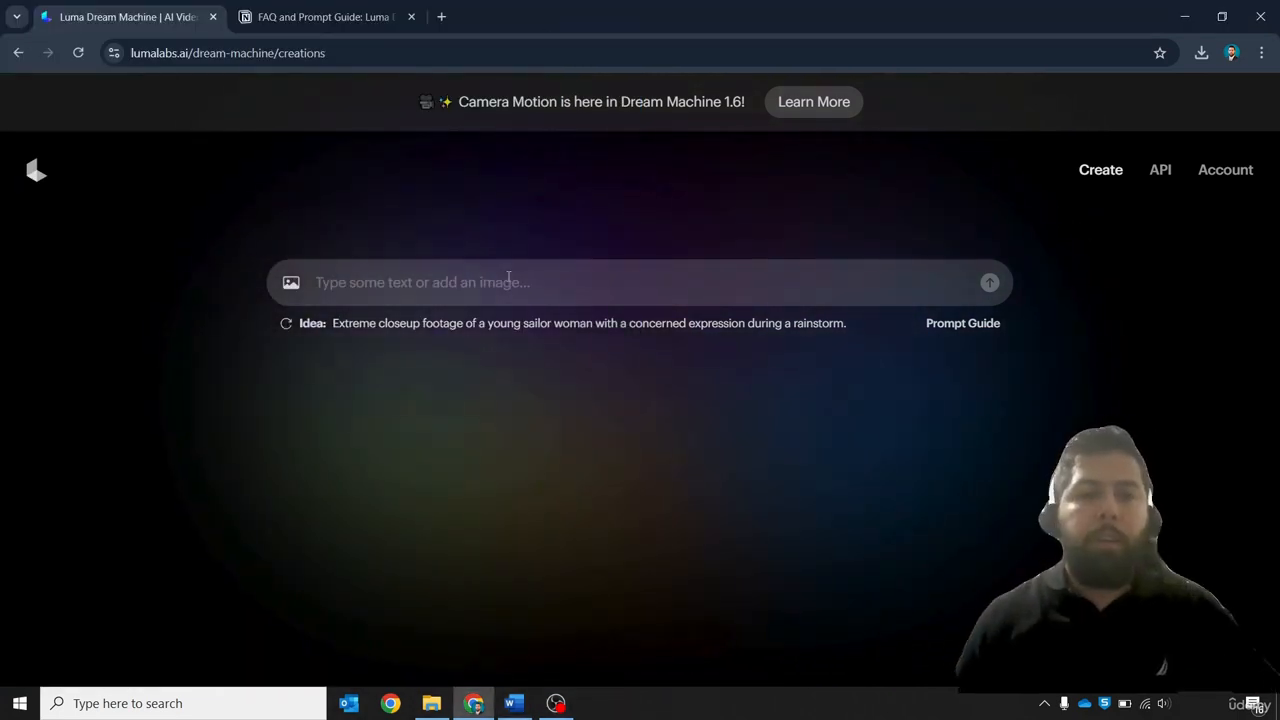
key("ctrl+v")
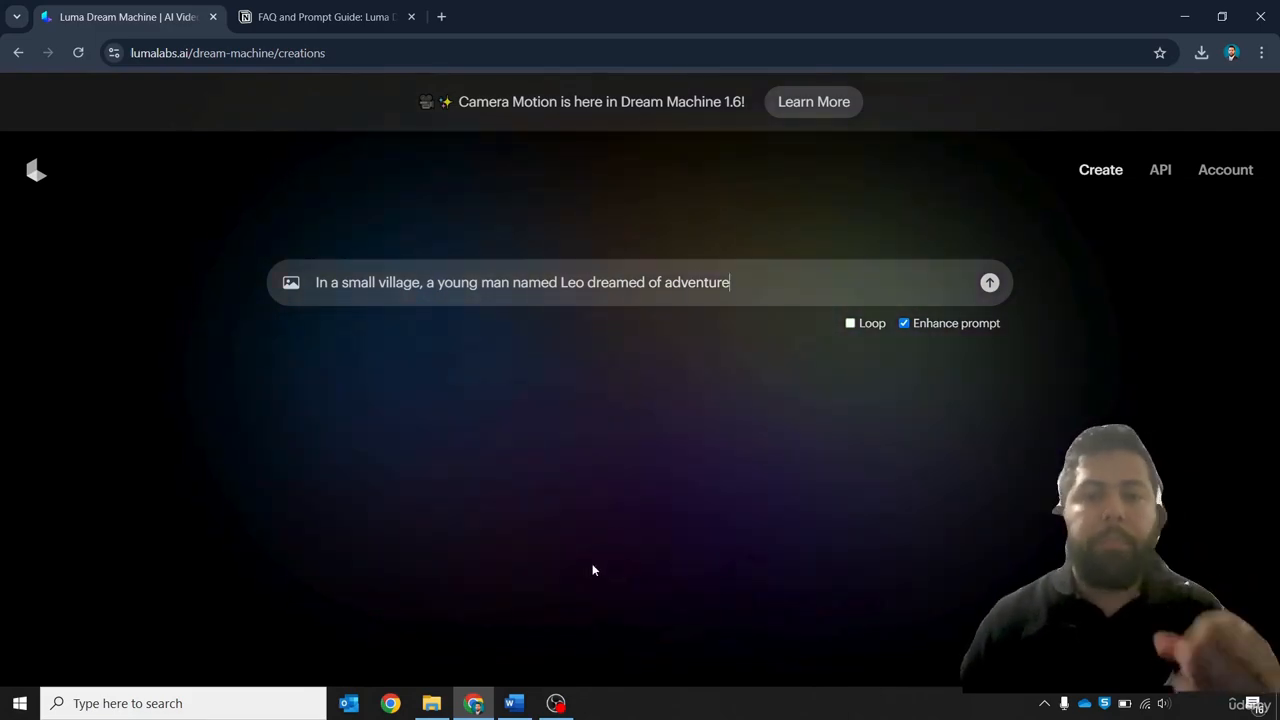
Preview image 1.1 in the Animation Story Images Scene 1 folder
left_click(431, 703)
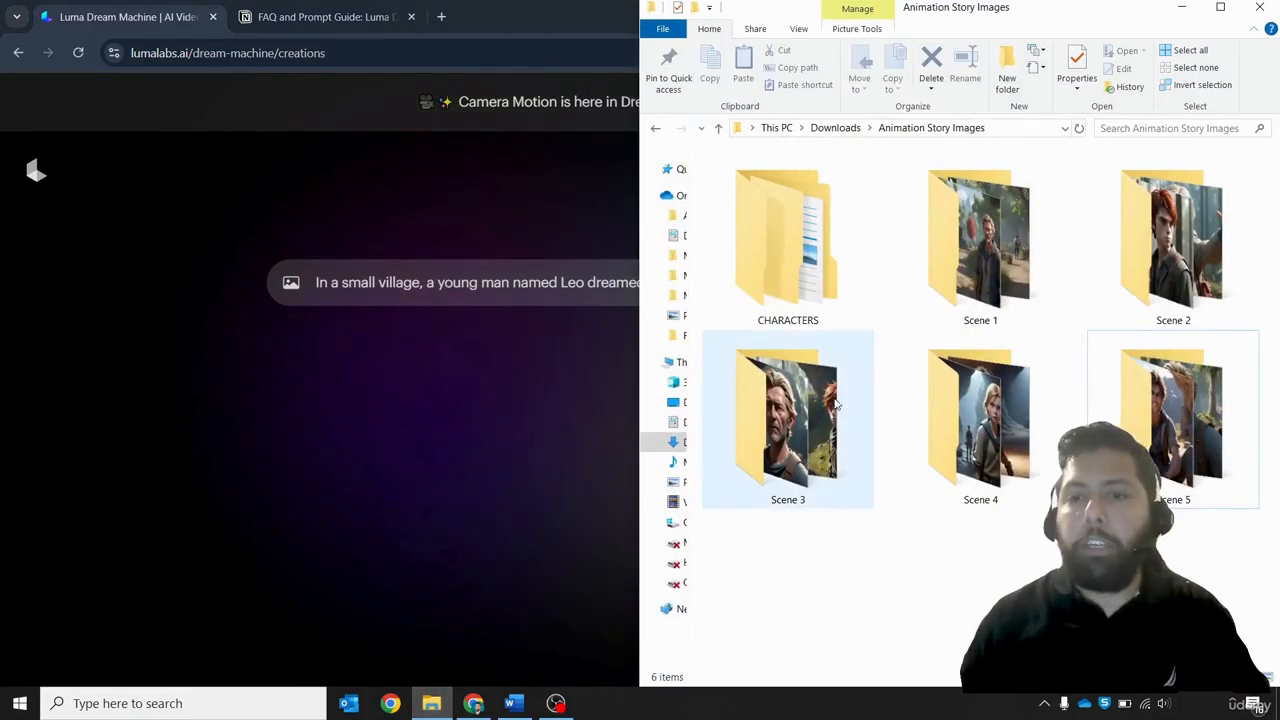
left_click(968, 277)
double_click(968, 277)
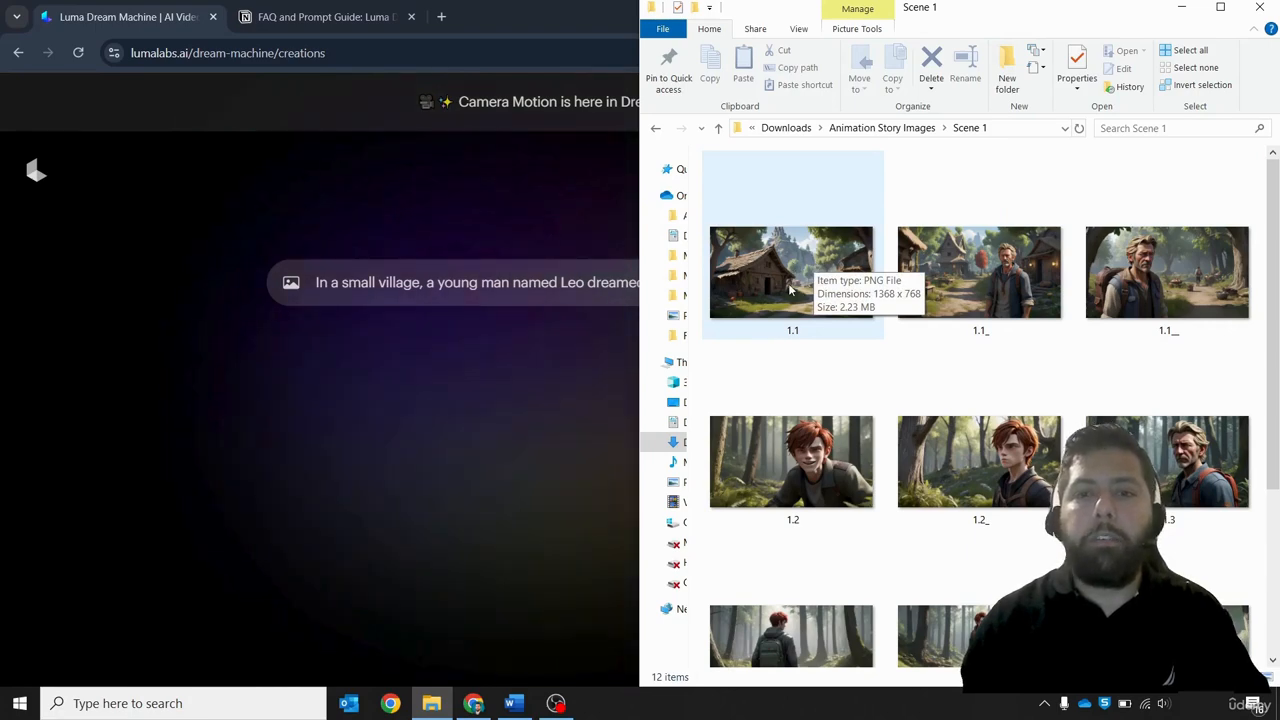
left_click(790, 290)
key("Return")
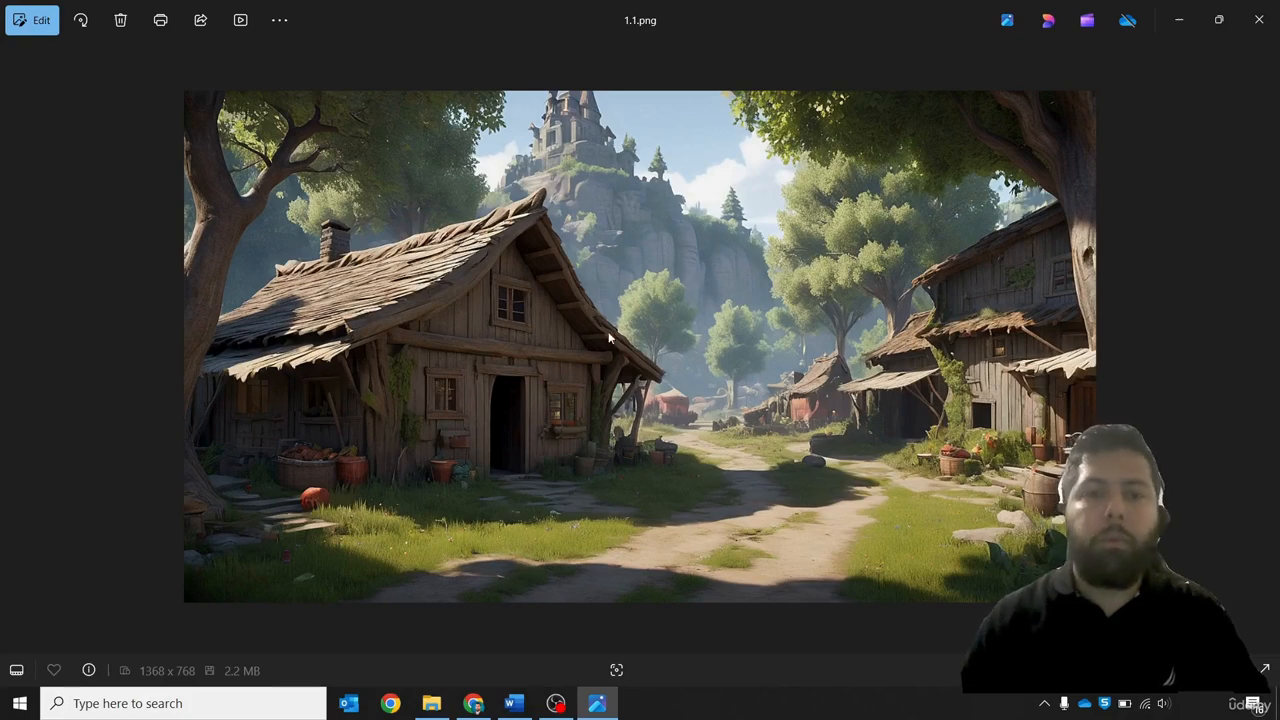
left_click(1259, 19)
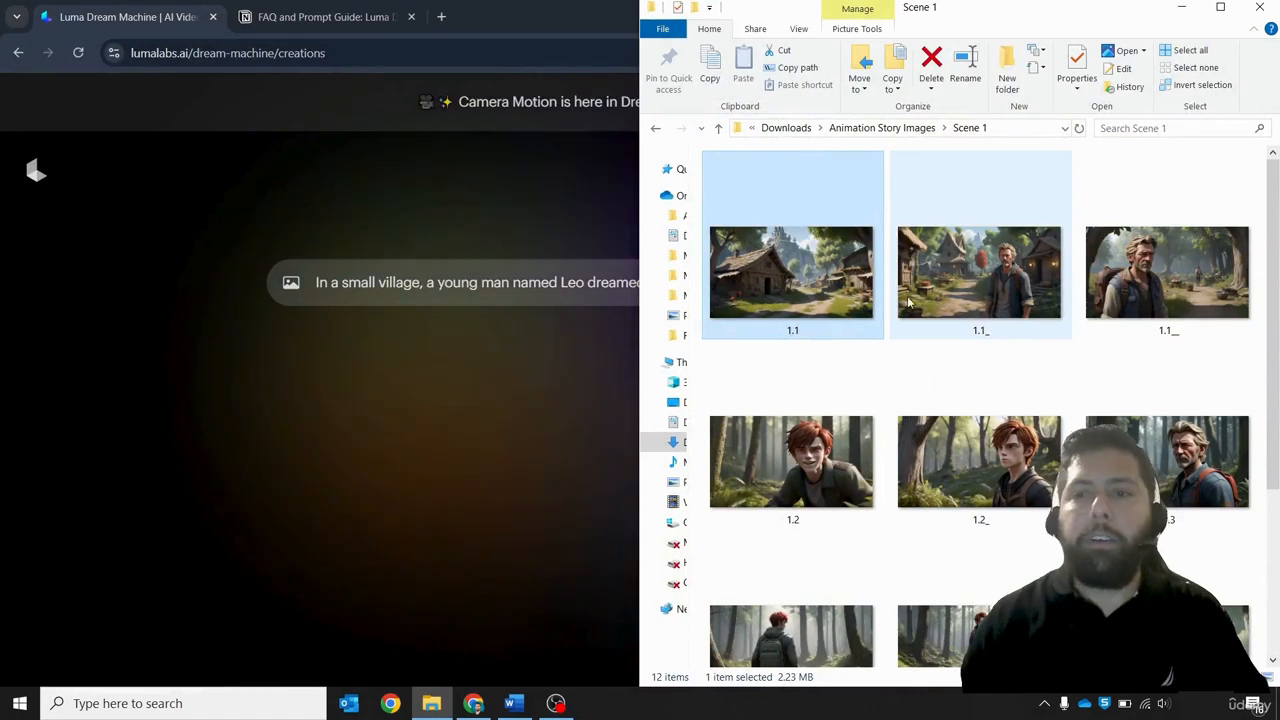
Replace the prompt text with "calm and peaceful"
left_click(303, 290)
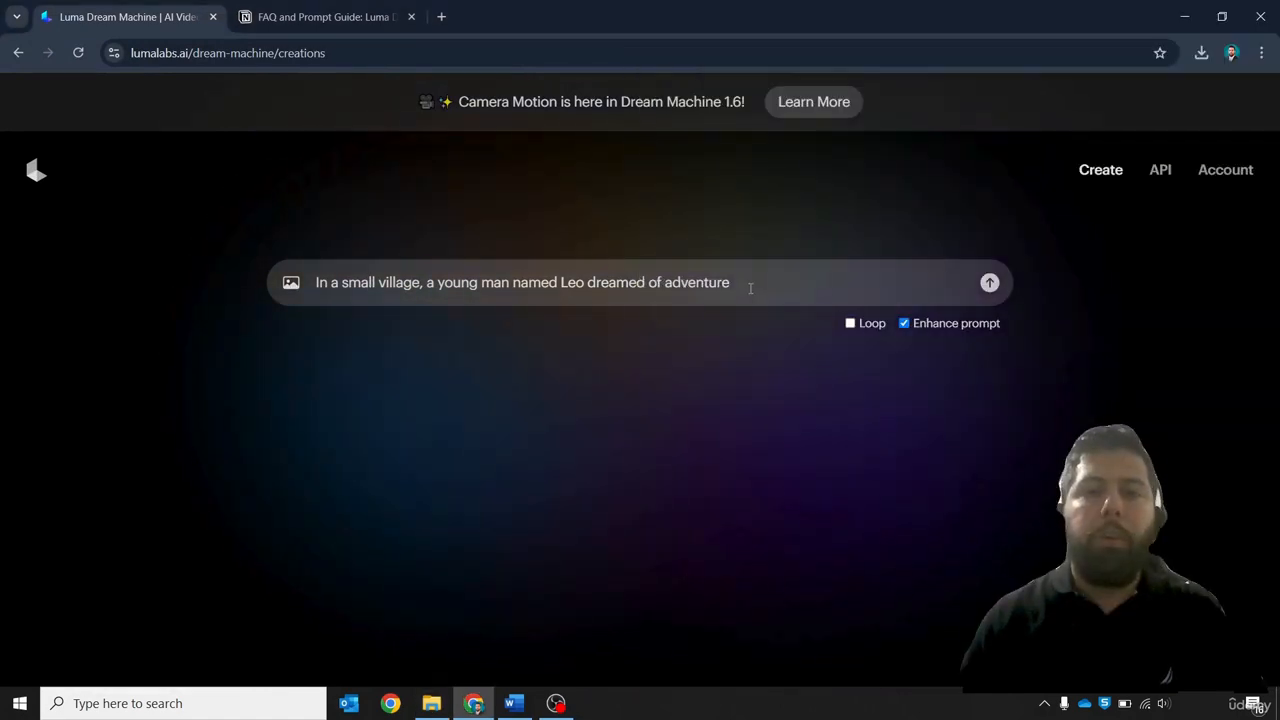
left_click_drag(749, 283, 312, 272)
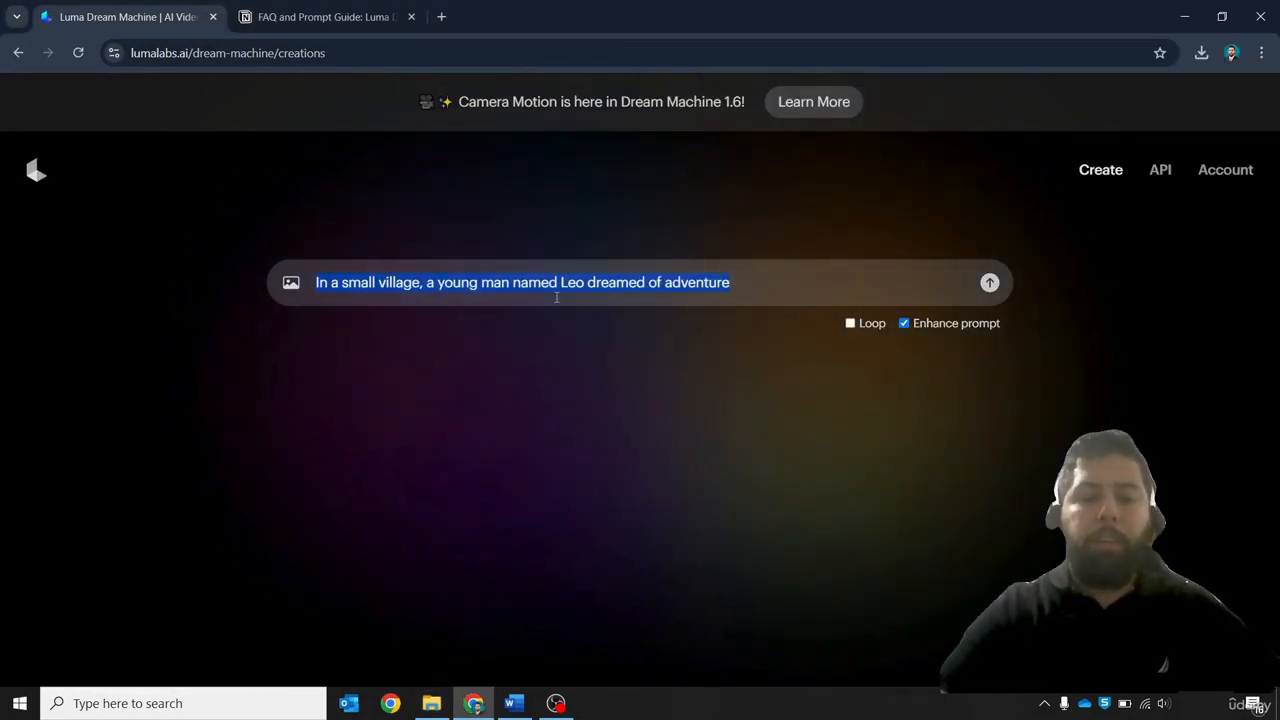
type("calm and peaceful")
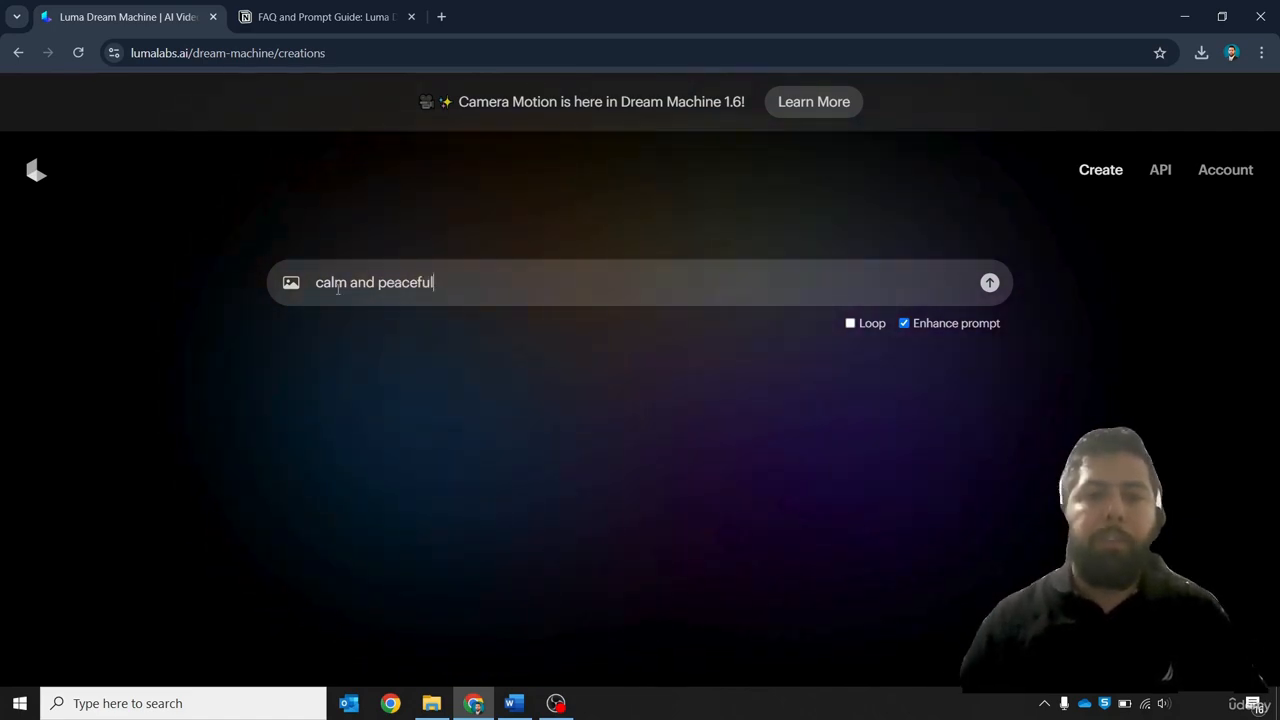
Add image 1.1 from the Animation Story Images Scene 1 folder as the starting frame
left_click(289, 284)
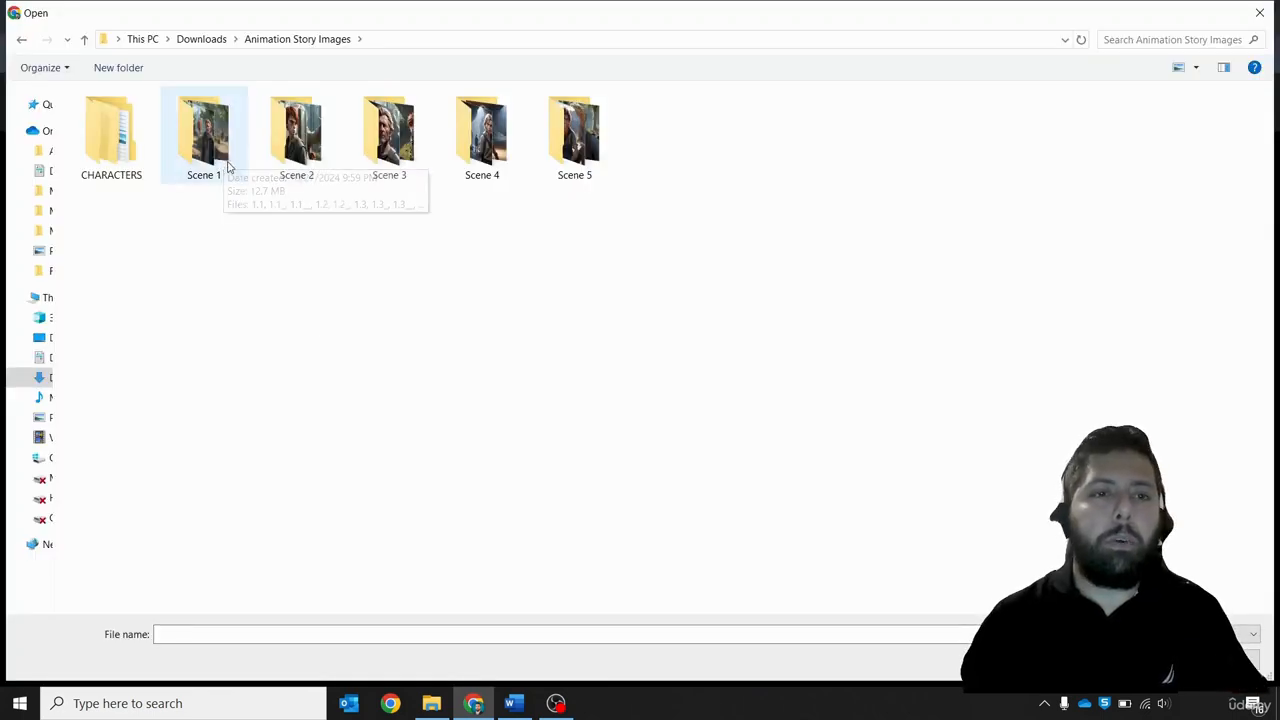
double_click(210, 140)
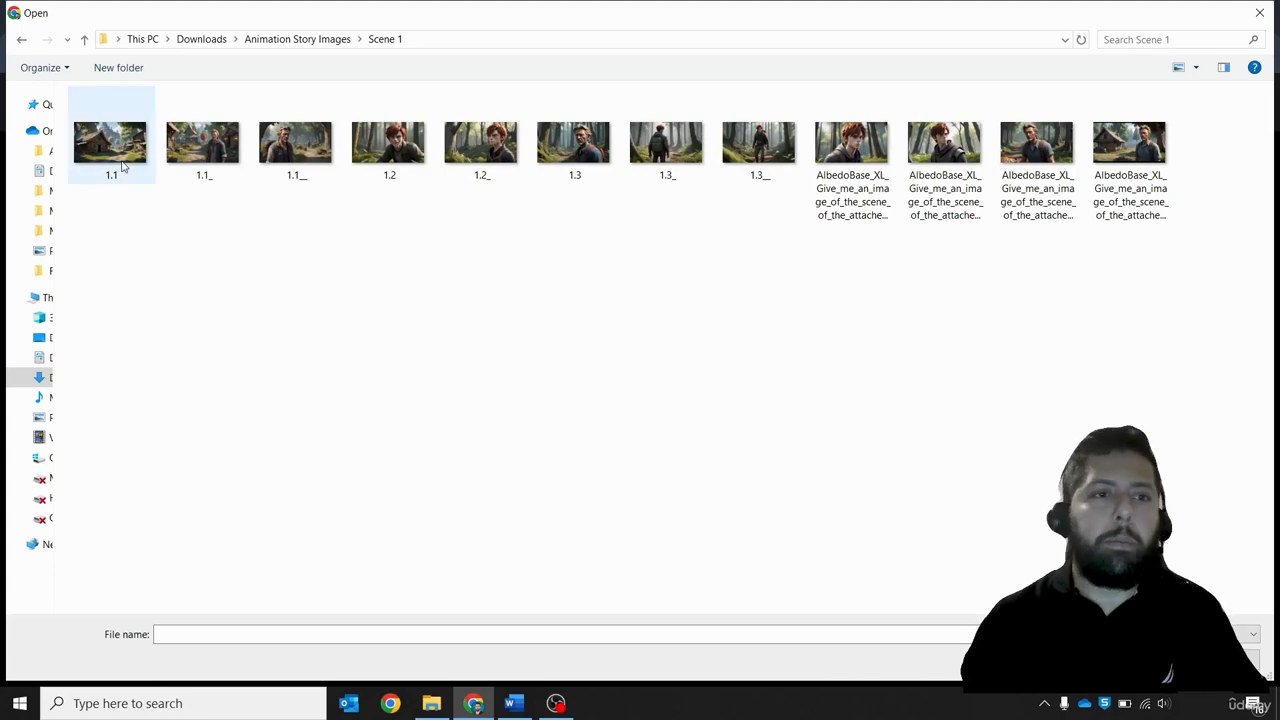
double_click(112, 145)
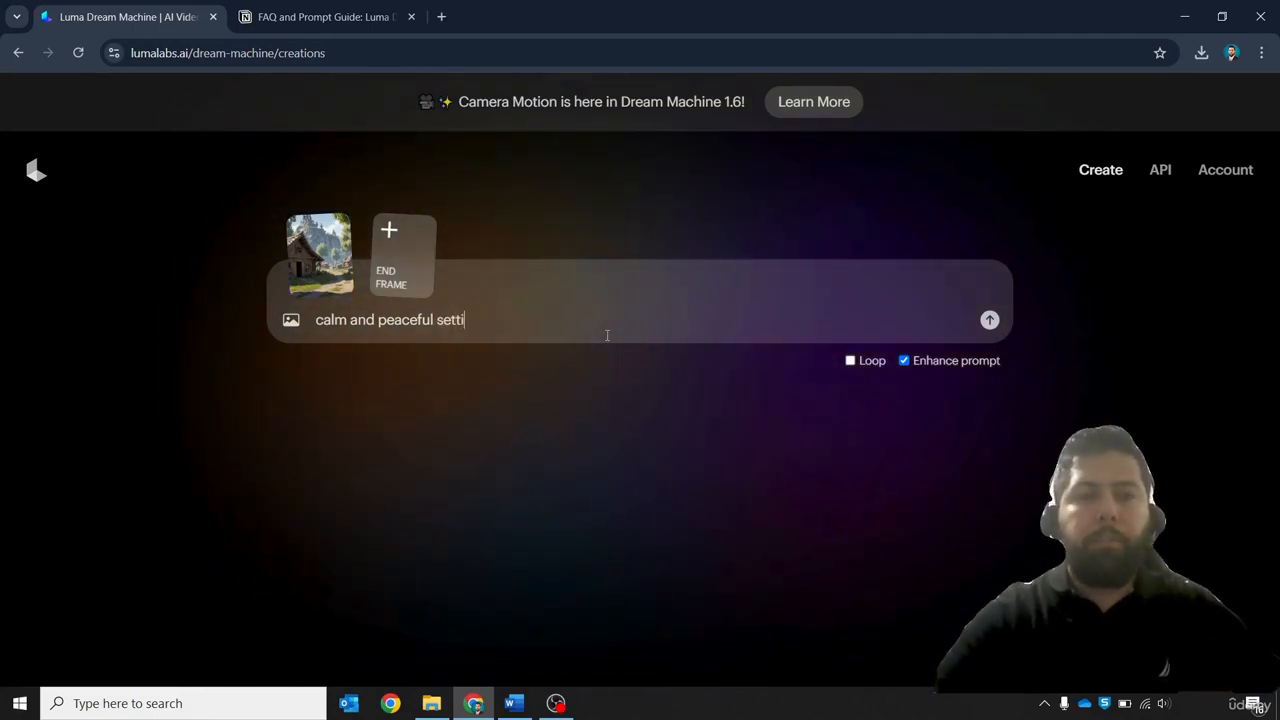
Complete the prompt as "calm and peaceful setting of the village" and submit it to generate the video
type("setting of the village")
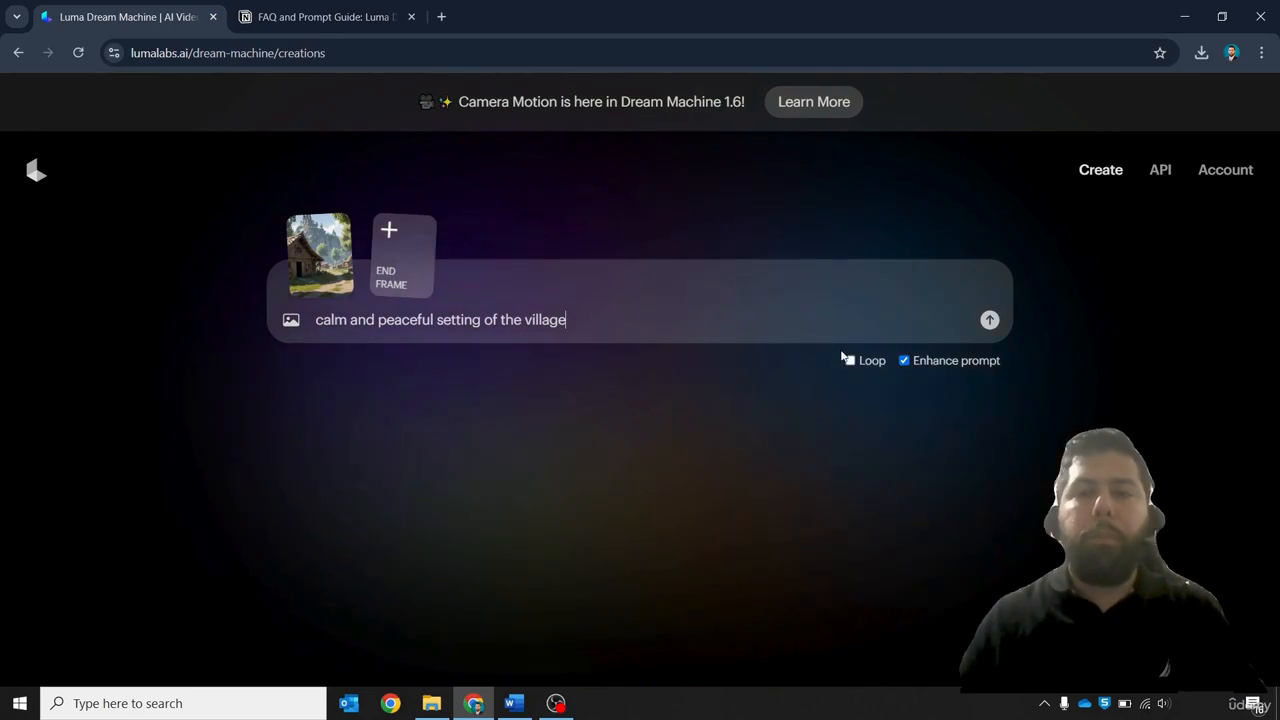
left_click(989, 320)
Open the generated village video from Your Creations to review it and go back
scroll(874, 440, "down", 1)
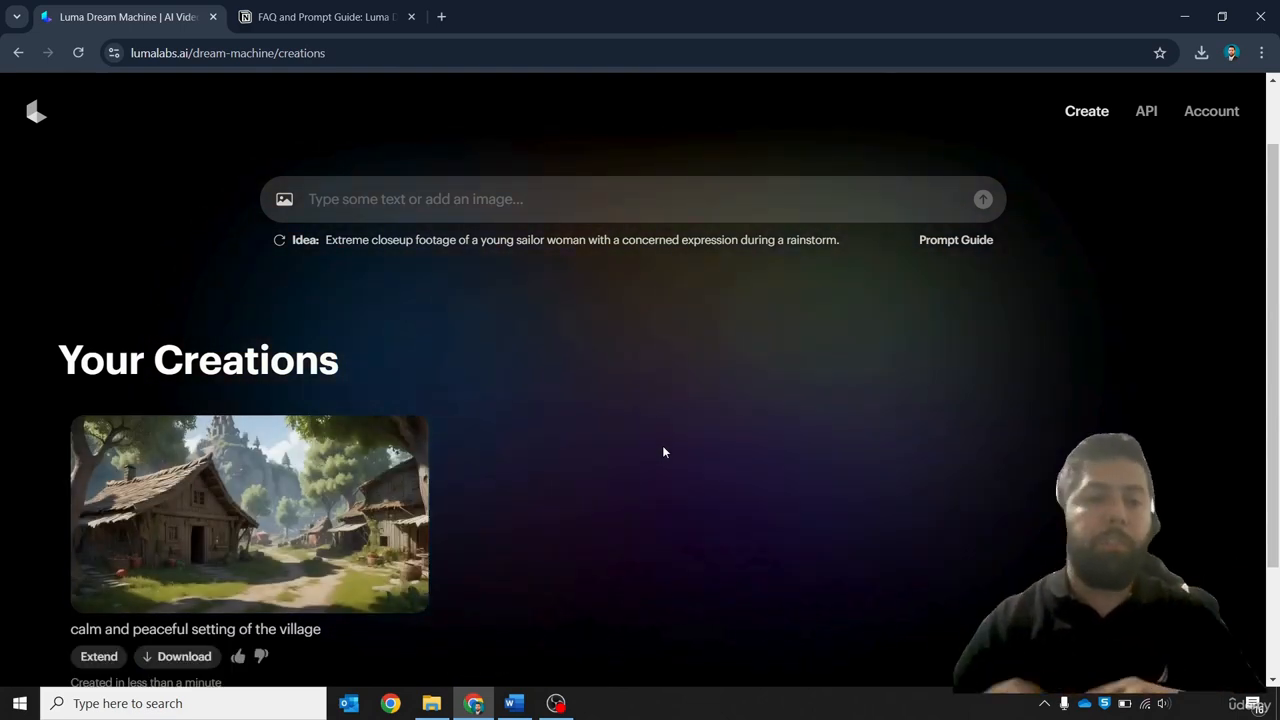
scroll(312, 477, "down", 1)
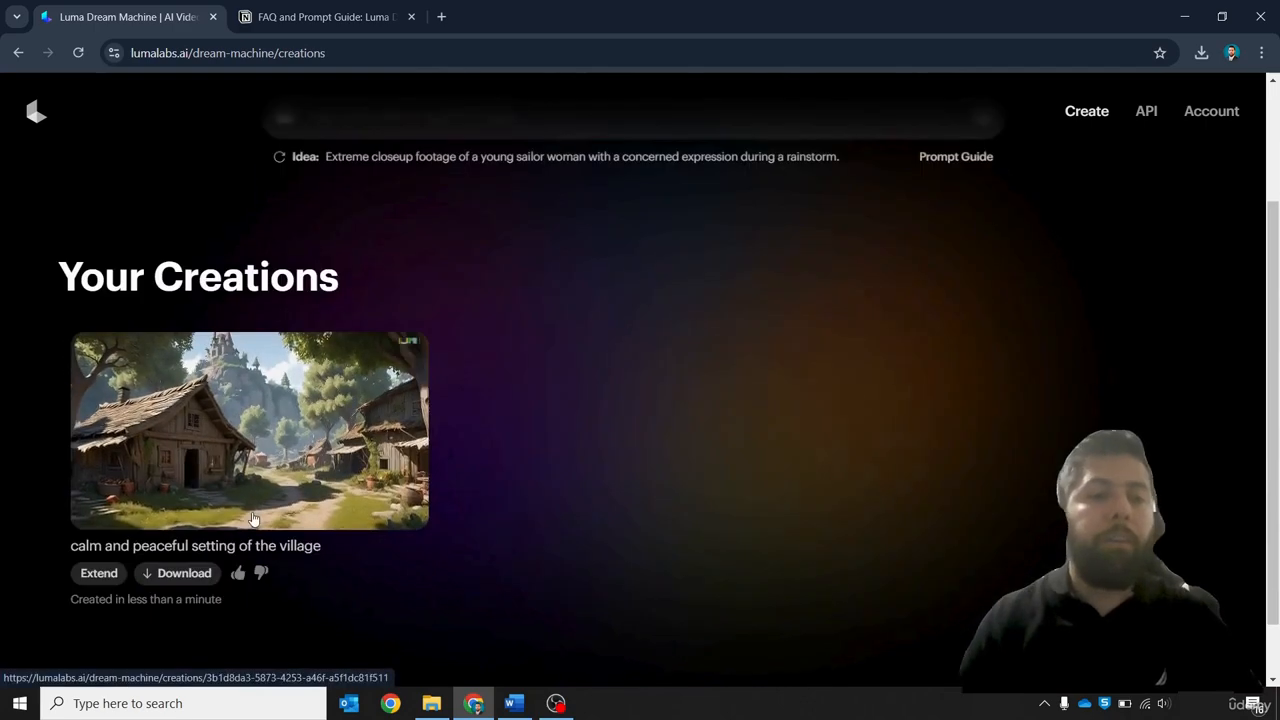
left_click(420, 410)
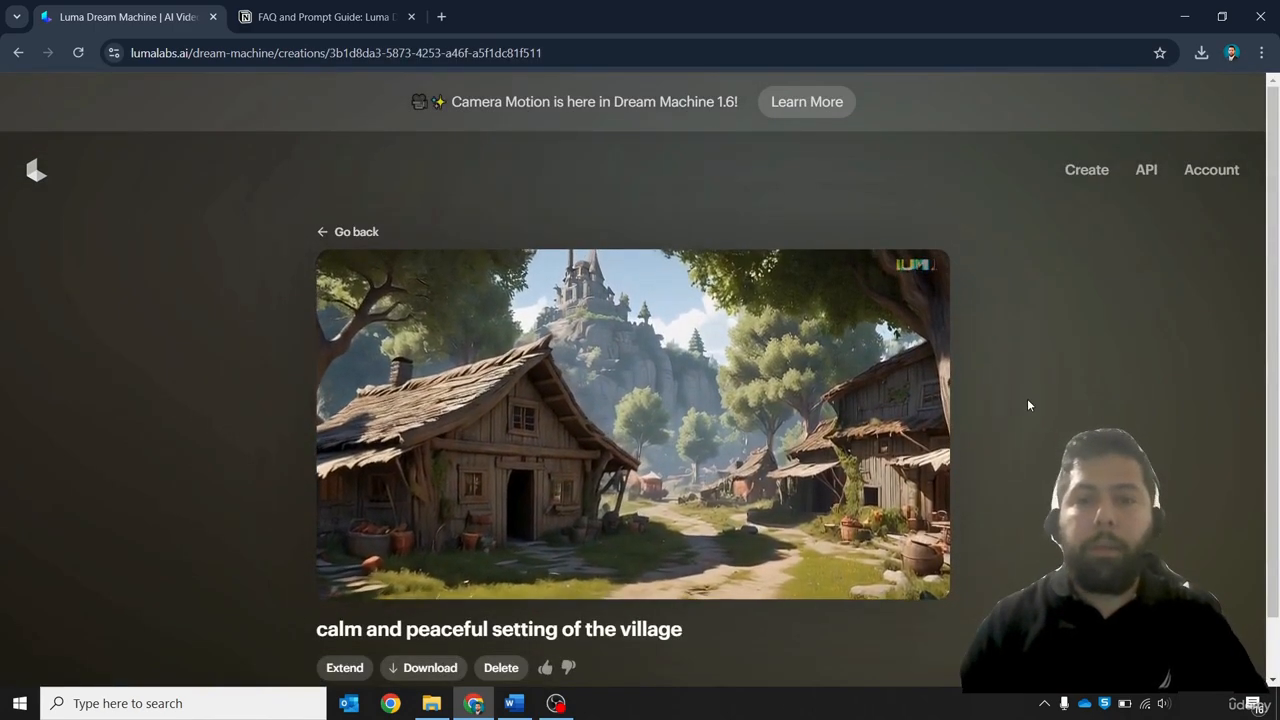
scroll(1027, 398, "down", 1)
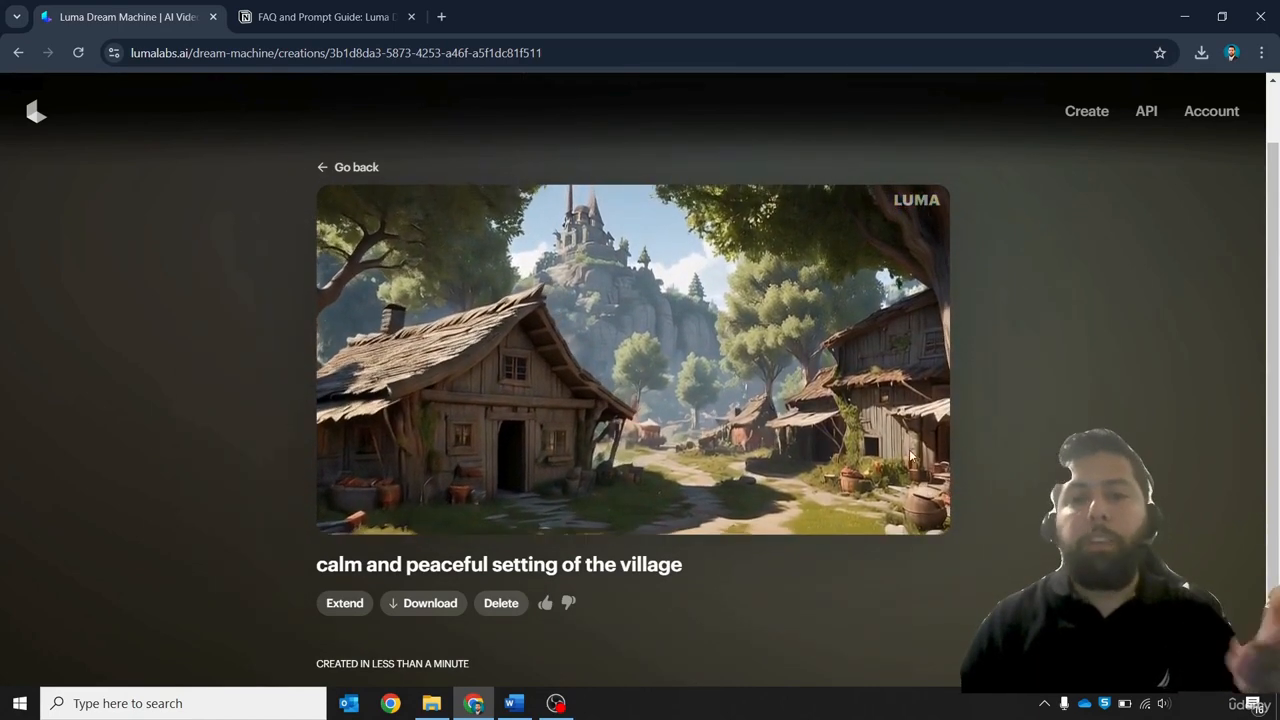
left_click(358, 168)
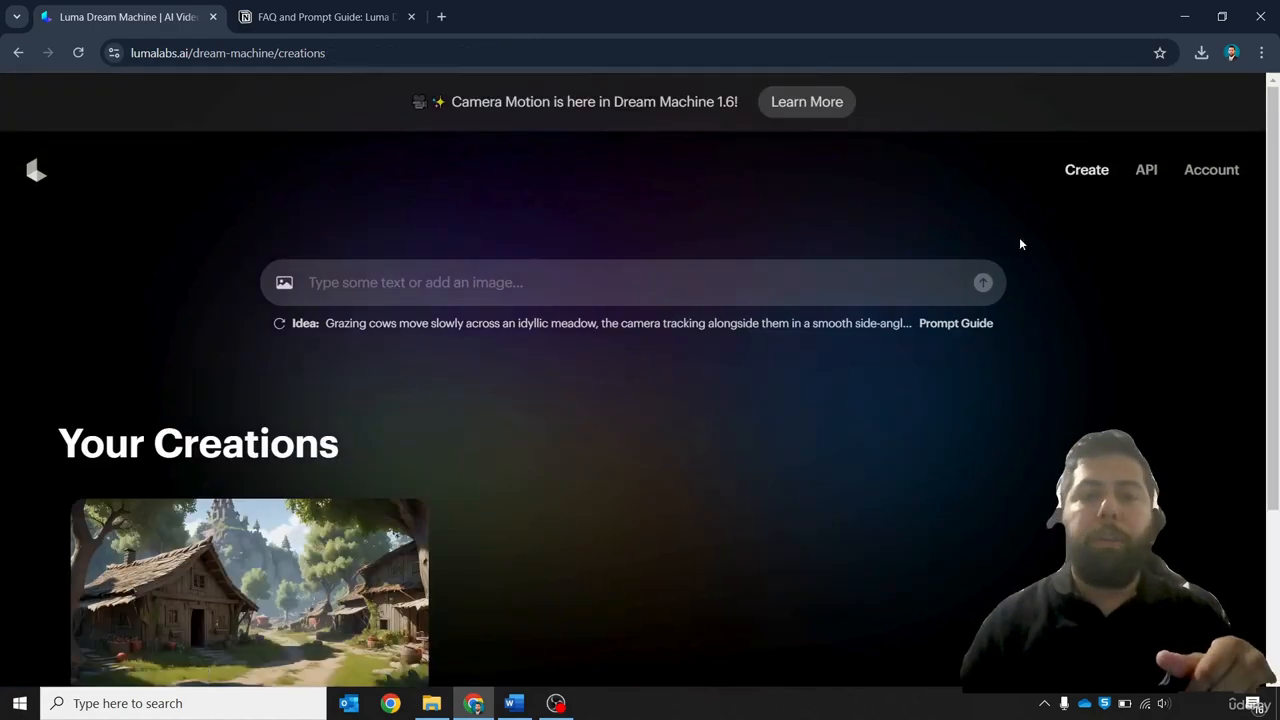
Play the downloaded village video in the media player, view it full screen, and close the player
scroll(1027, 350, "down", 2)
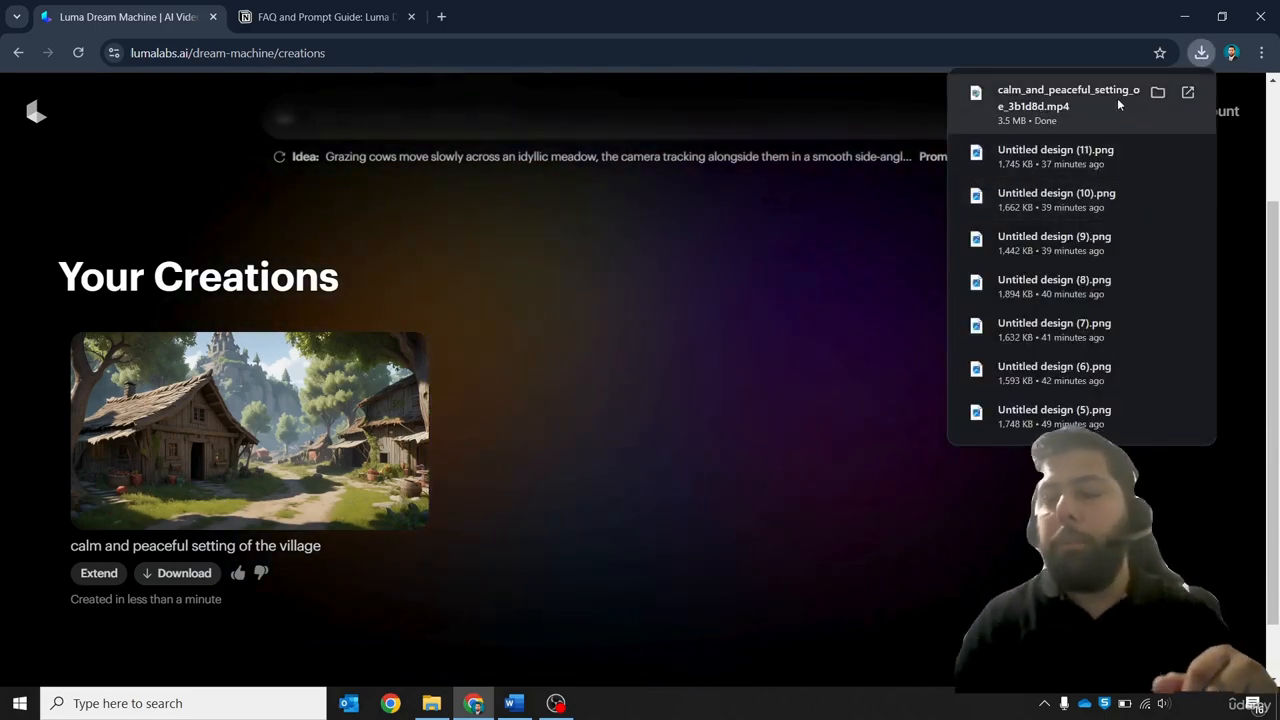
left_click(1041, 104)
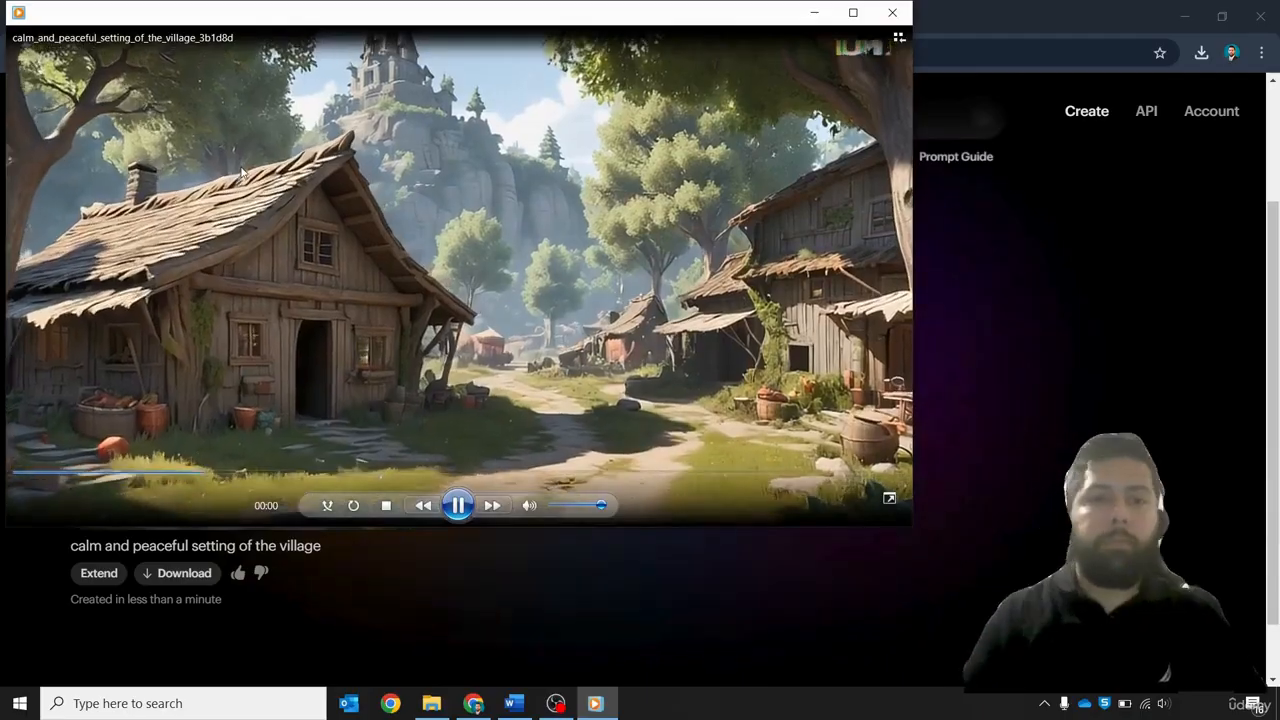
double_click(240, 168)
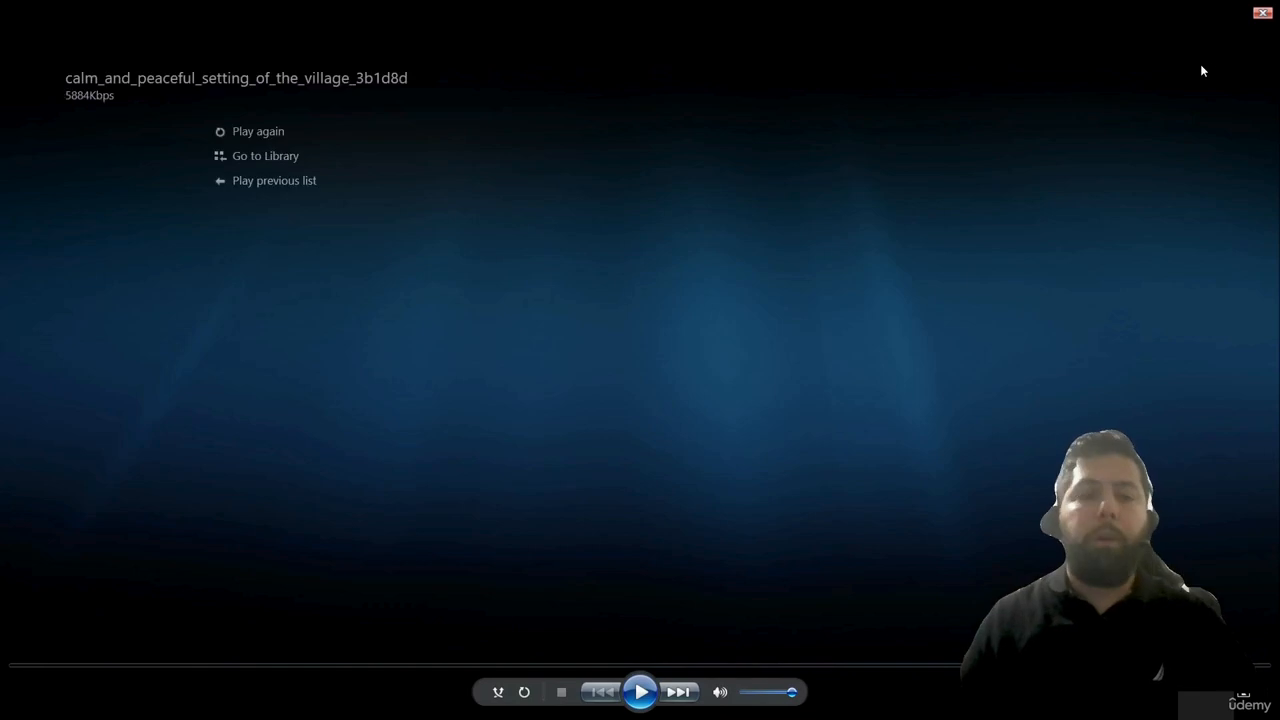
double_click(1203, 70)
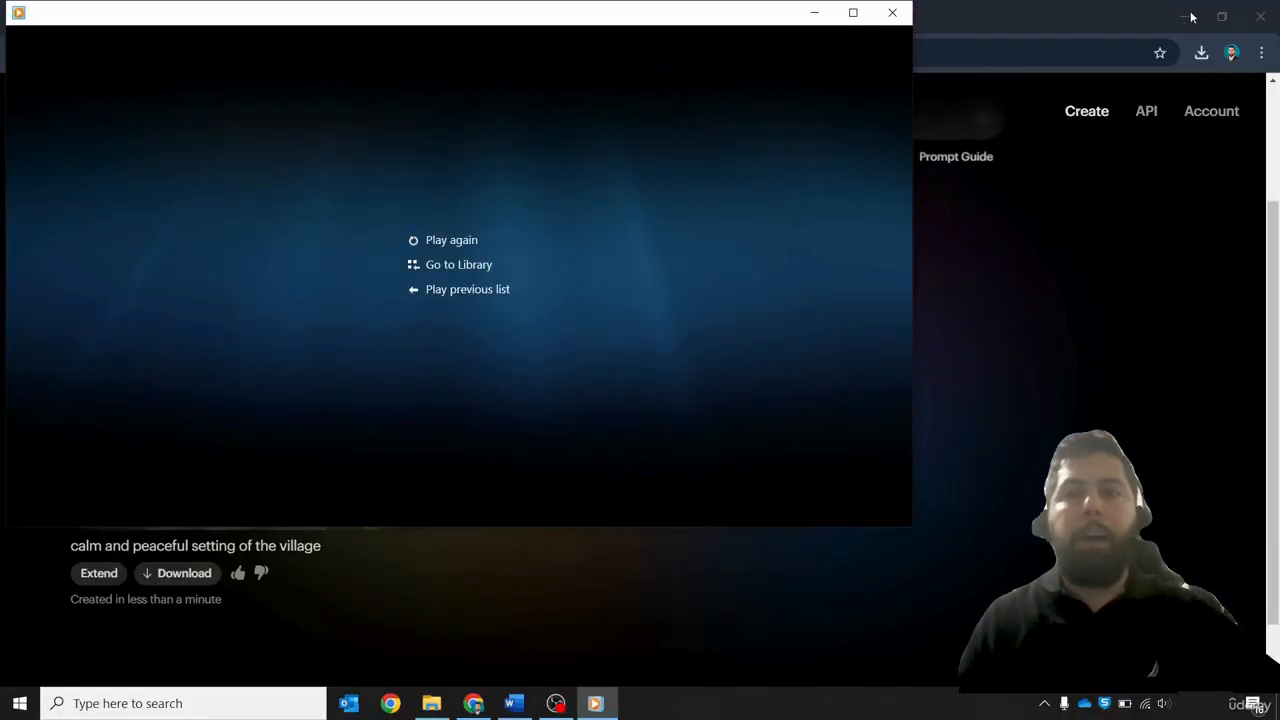
left_click(893, 13)
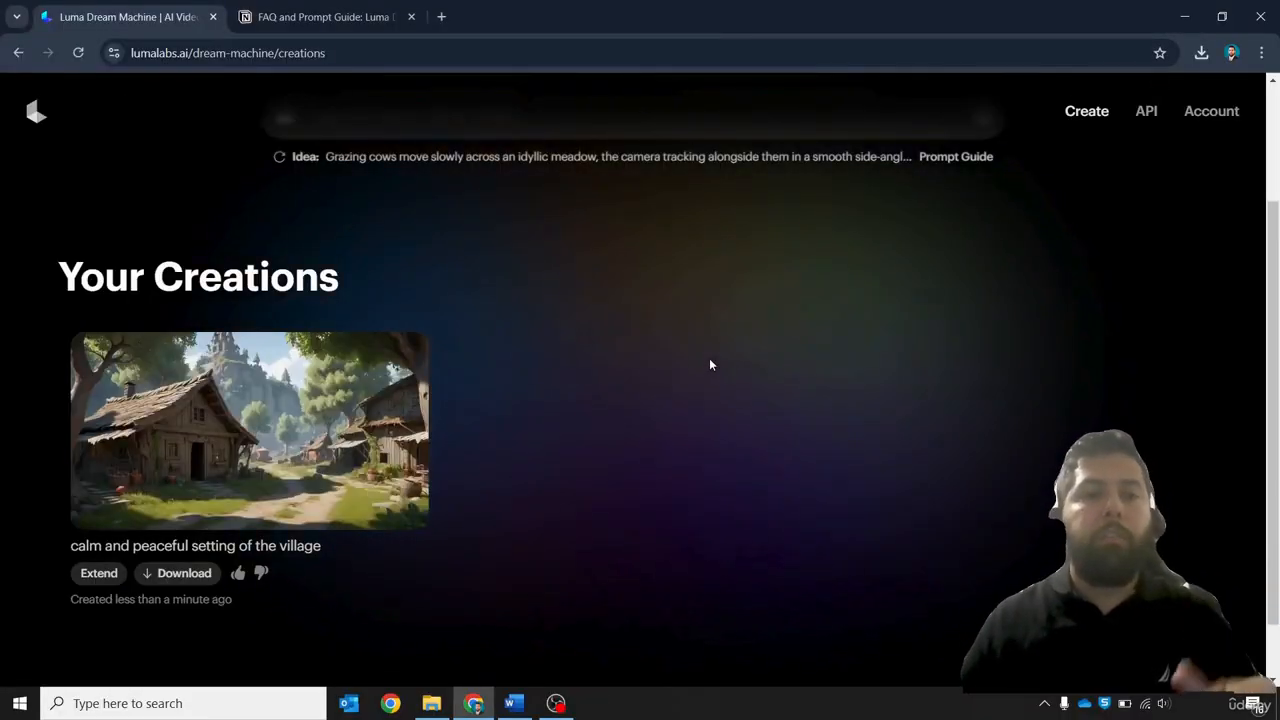
scroll(631, 362, "up", 2)
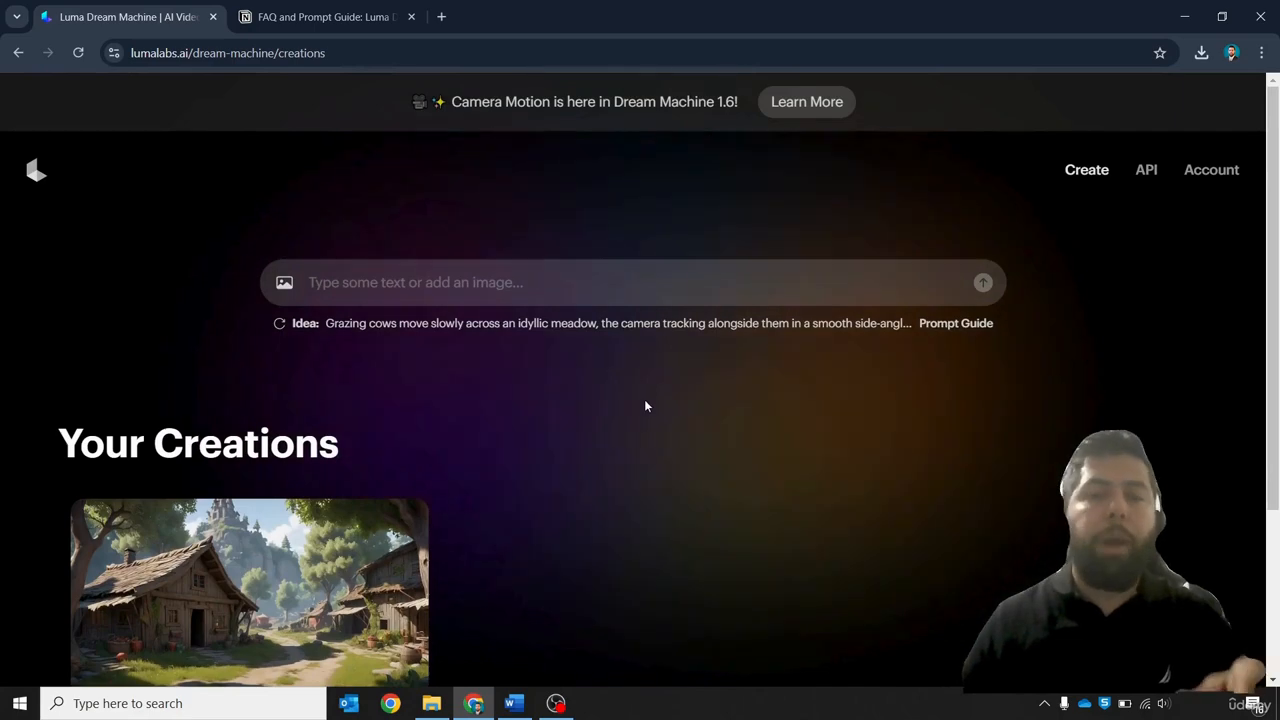
scroll(645, 406, "down", 2)
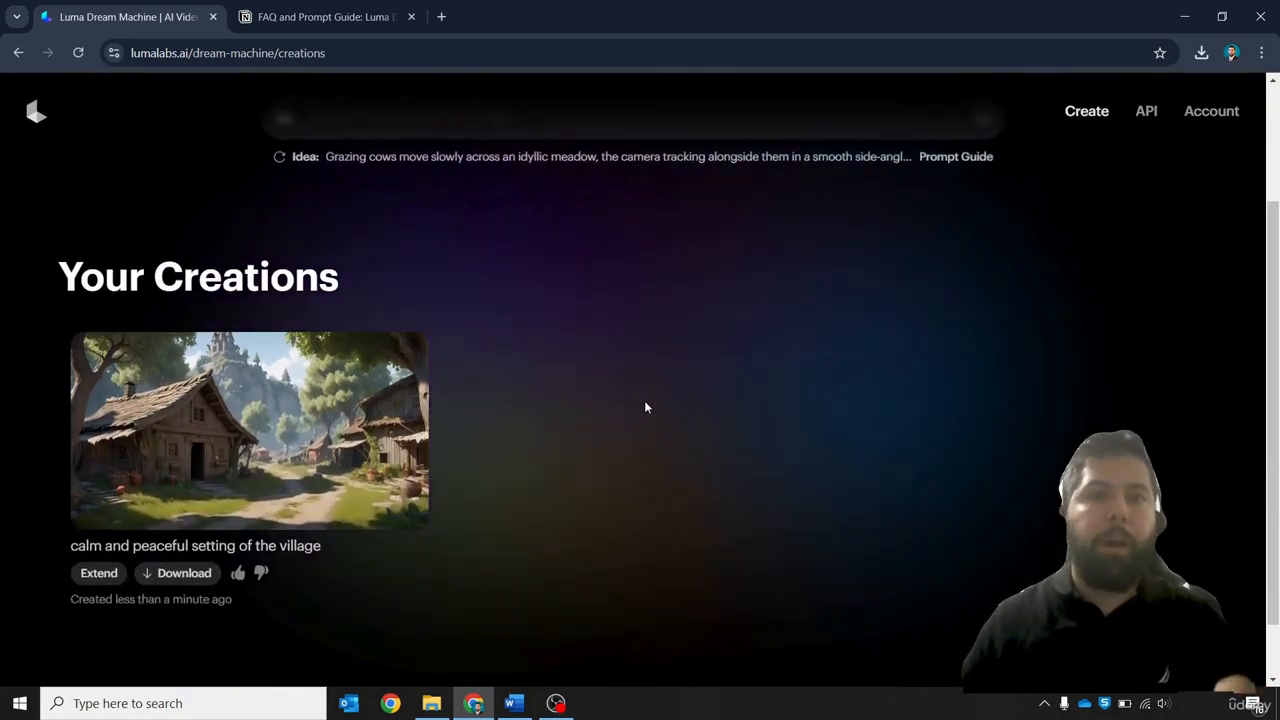
scroll(400, 190, "up", 2)
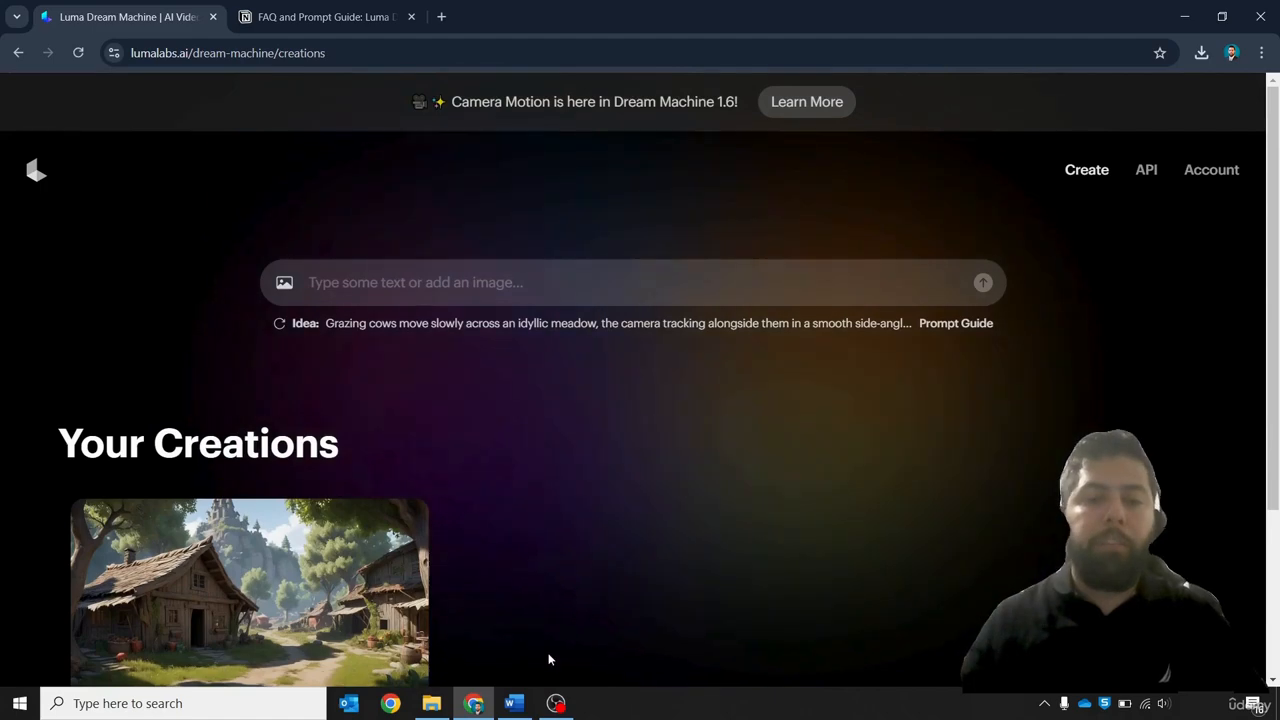
Copy the sentence "In a small village, a young man named Leo dreamed of adventure" from Scene 1 of the Story Script
left_click(514, 704)
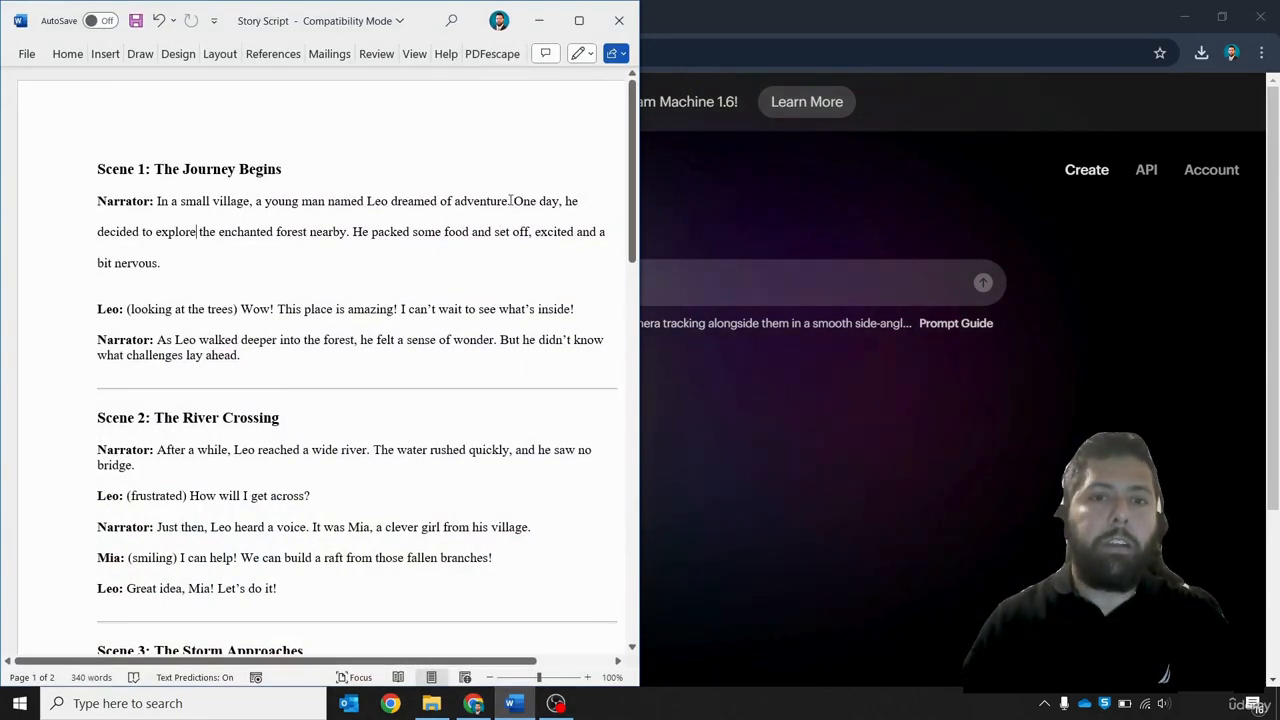
left_click_drag(511, 200, 156, 201)
key("ctrl+c")
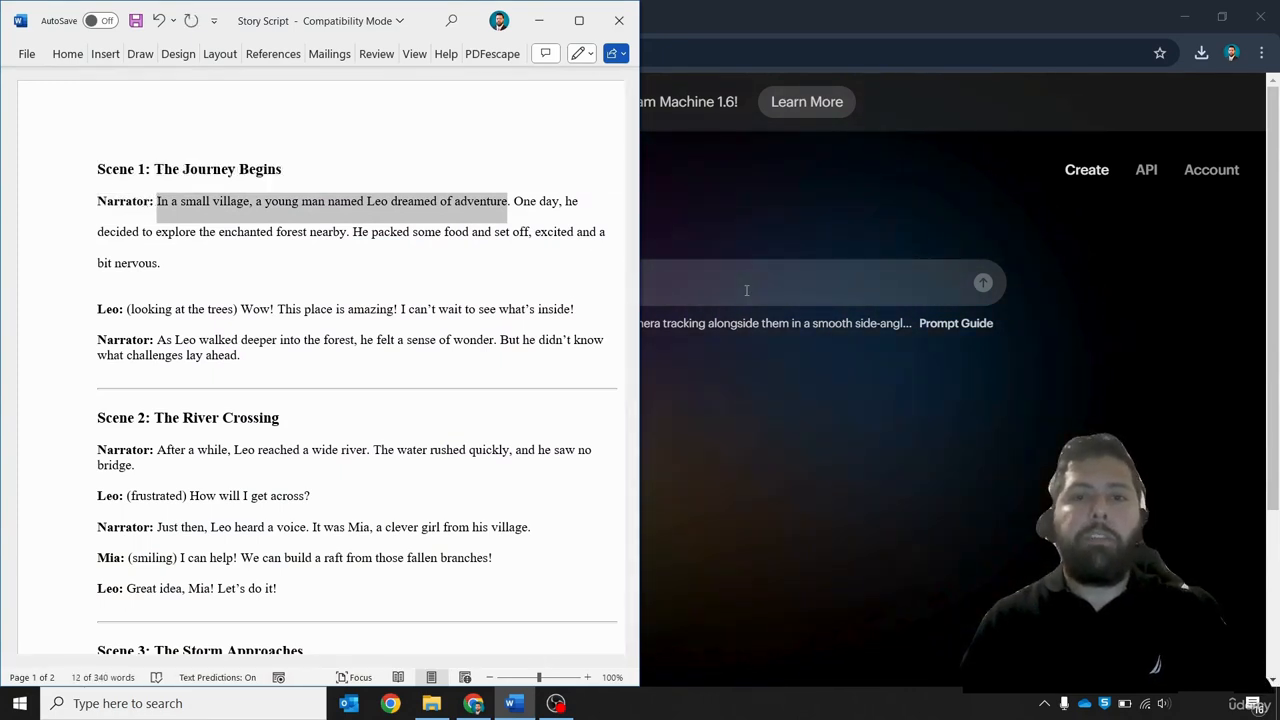
left_click(746, 290)
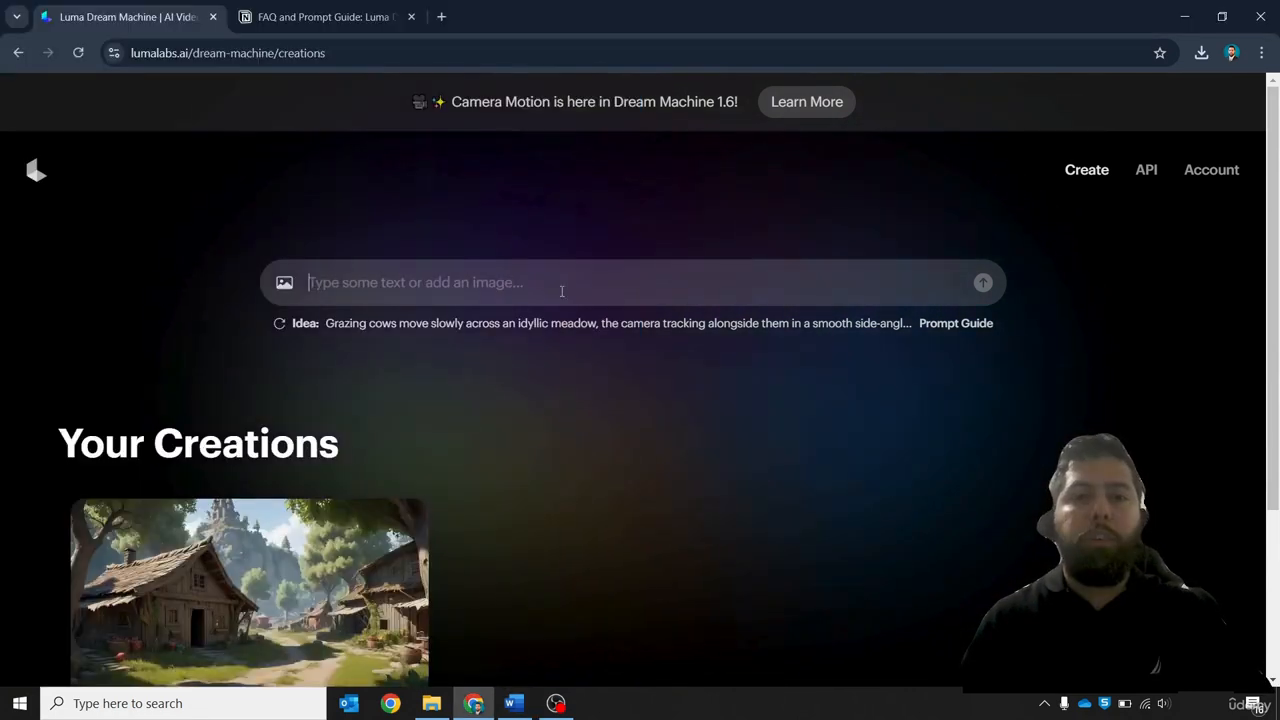
Switch the file view to larger icons and add image 1.1_ from the Scene 1 folder as the starting frame
left_click(285, 283)
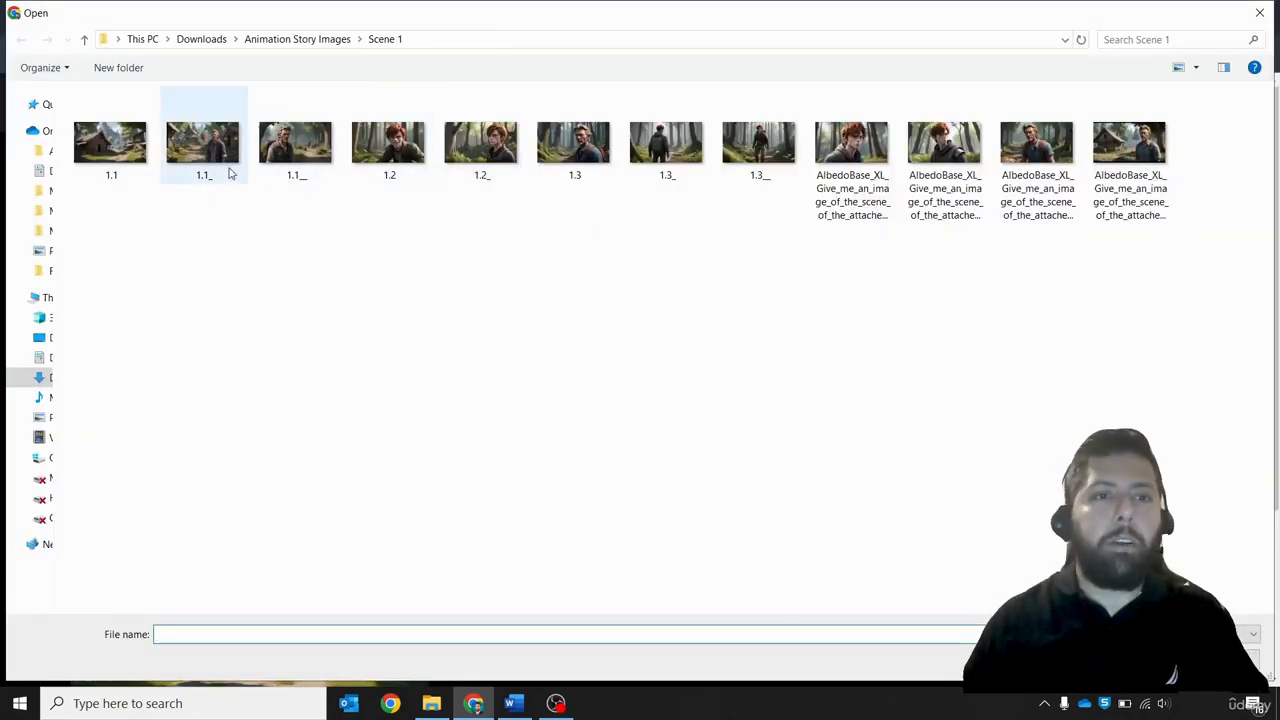
right_click(303, 268)
mouse_move(389, 286)
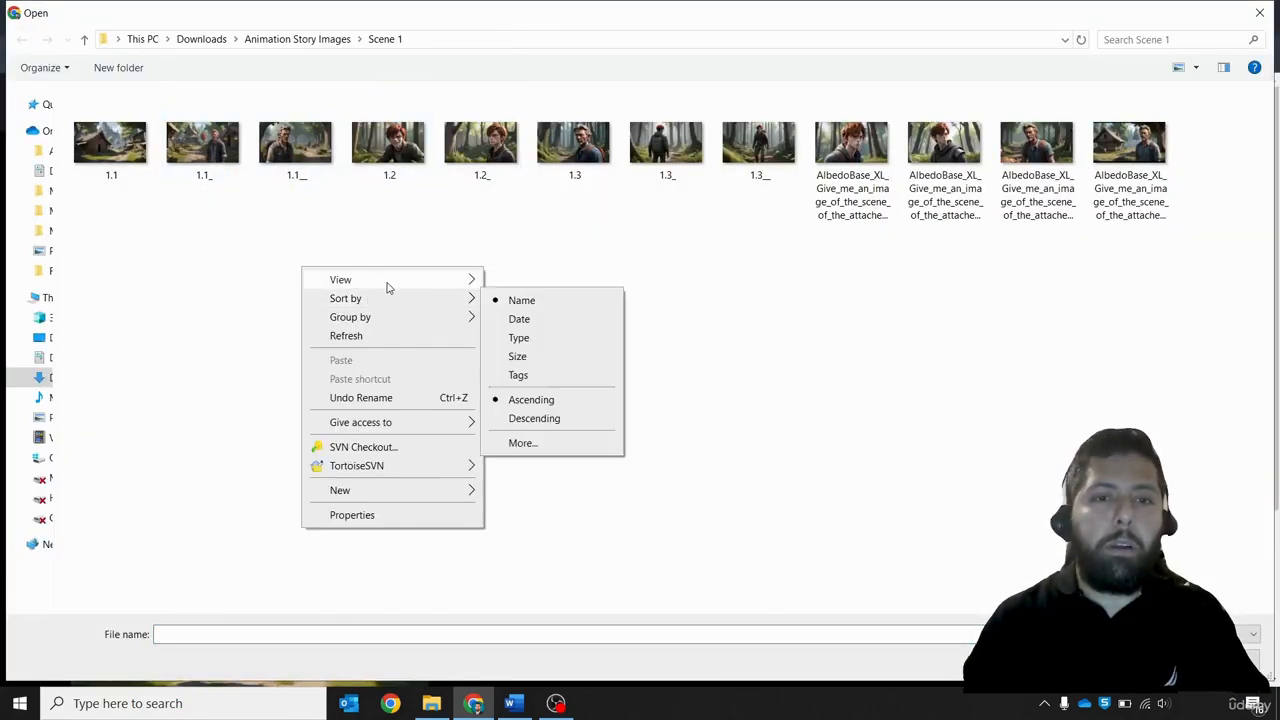
left_click(540, 280)
left_click(390, 168)
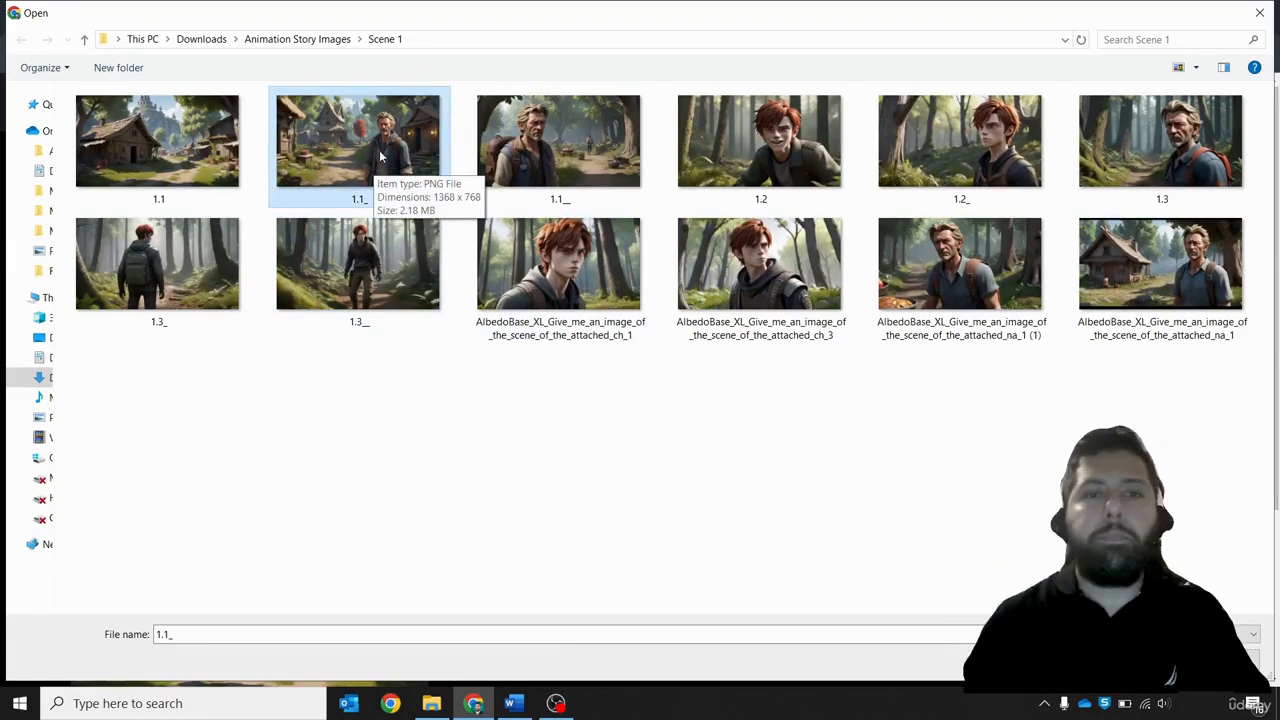
double_click(371, 147)
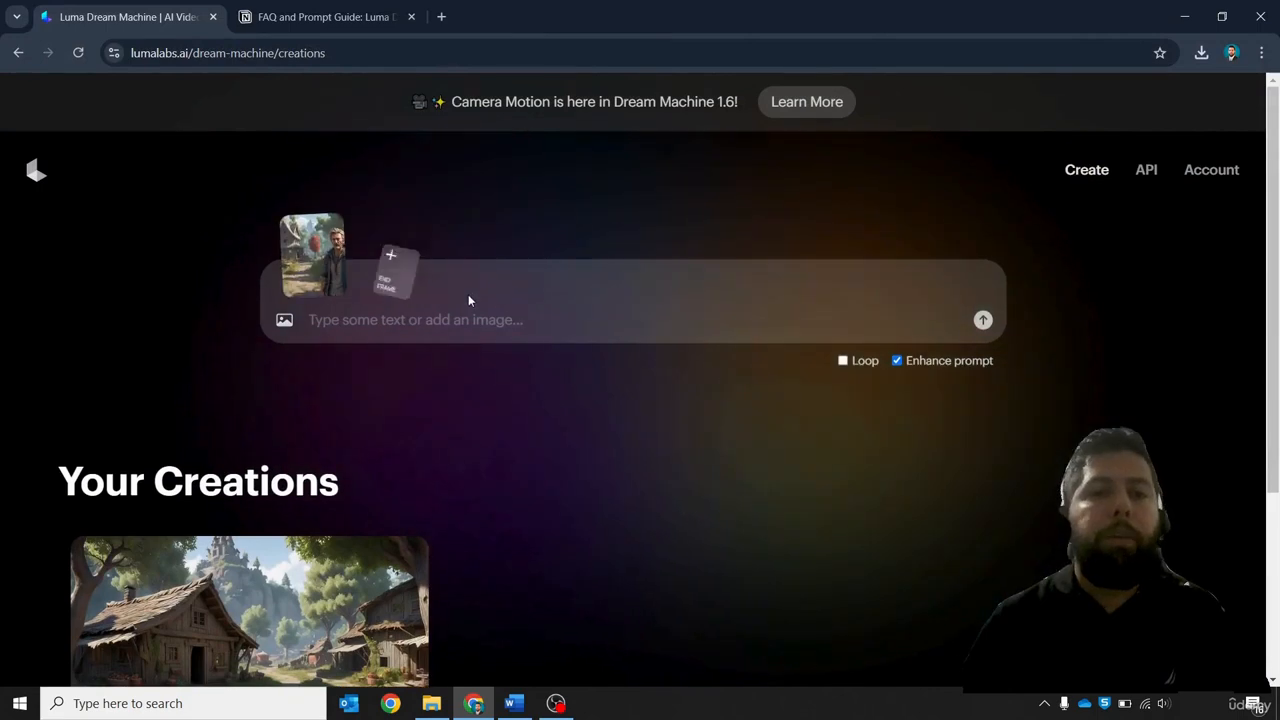
Enter the prompt: The narrator in the image says "In a small village, a young man named Leo dreamed of adventure", and submit it
left_click(530, 341)
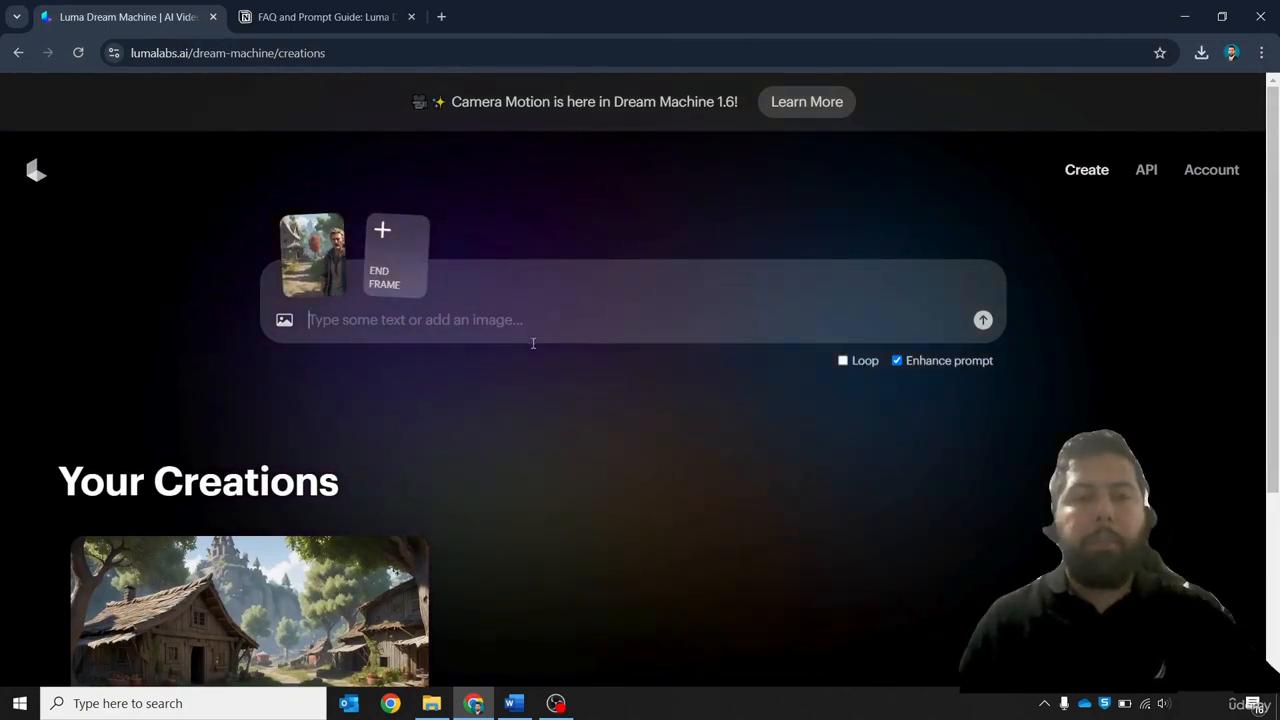
key("ctrl+v")
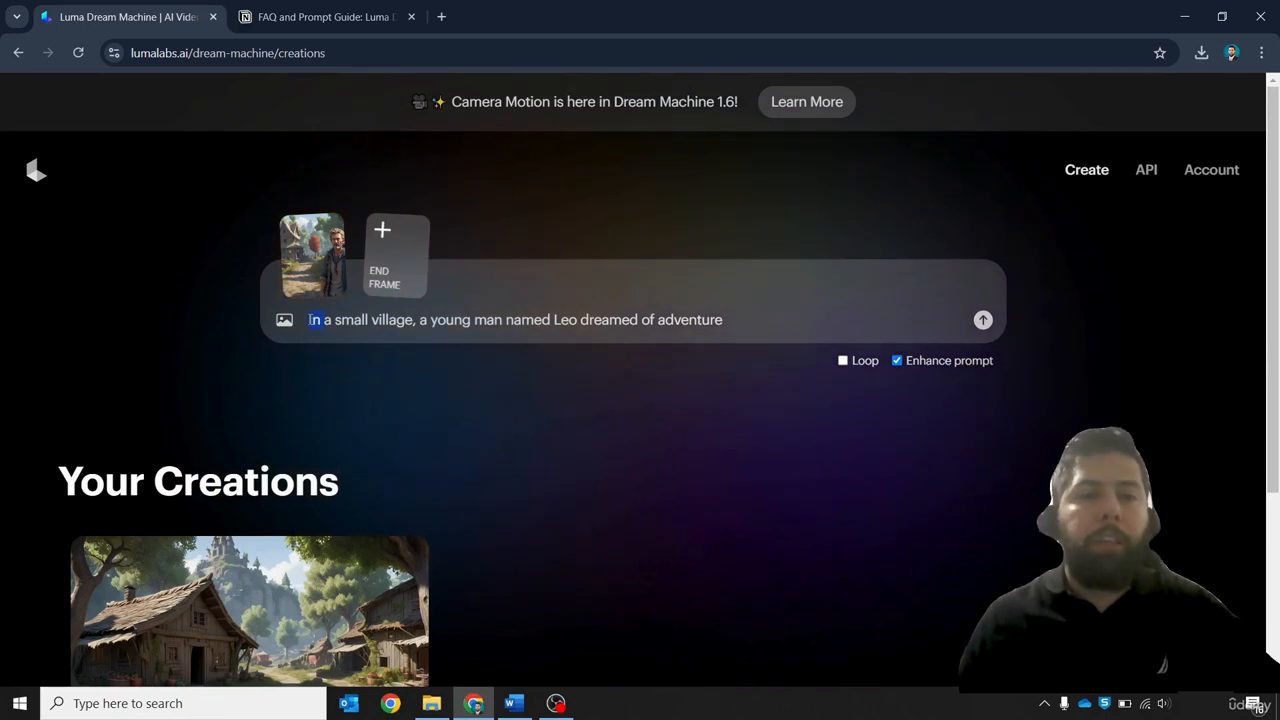
key("Left")
type("The")
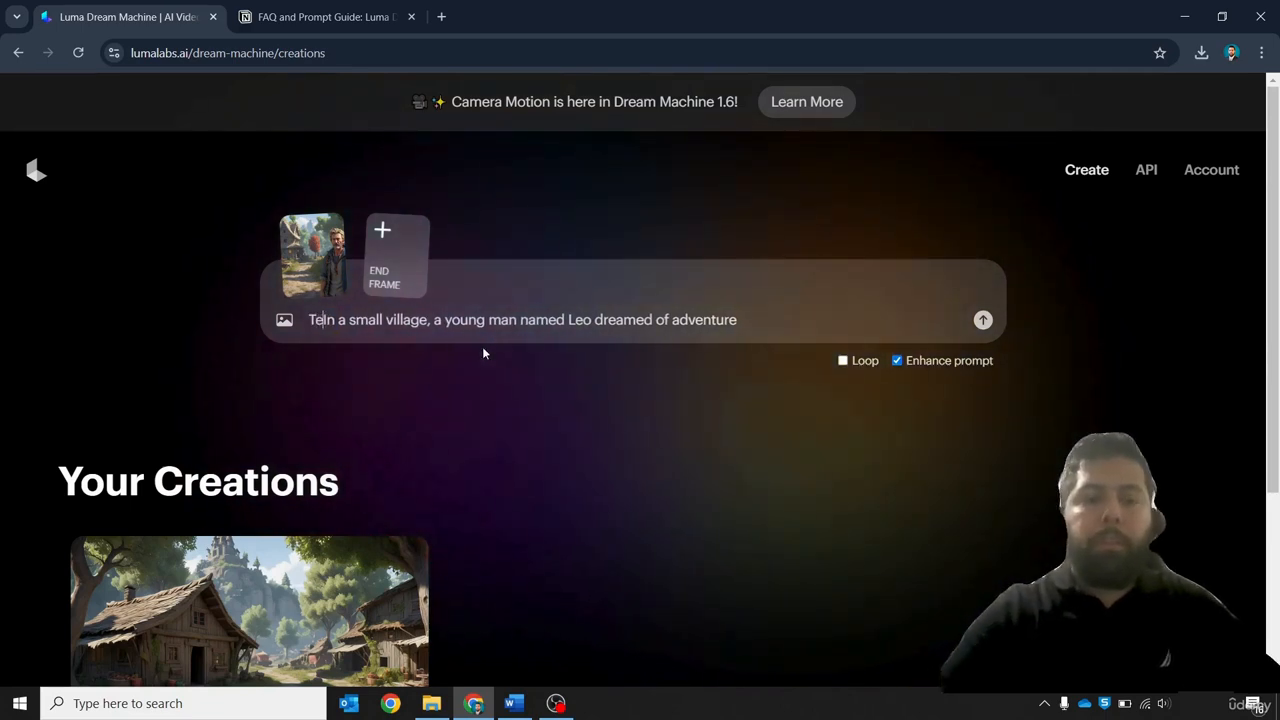
type(" narrator in the ")
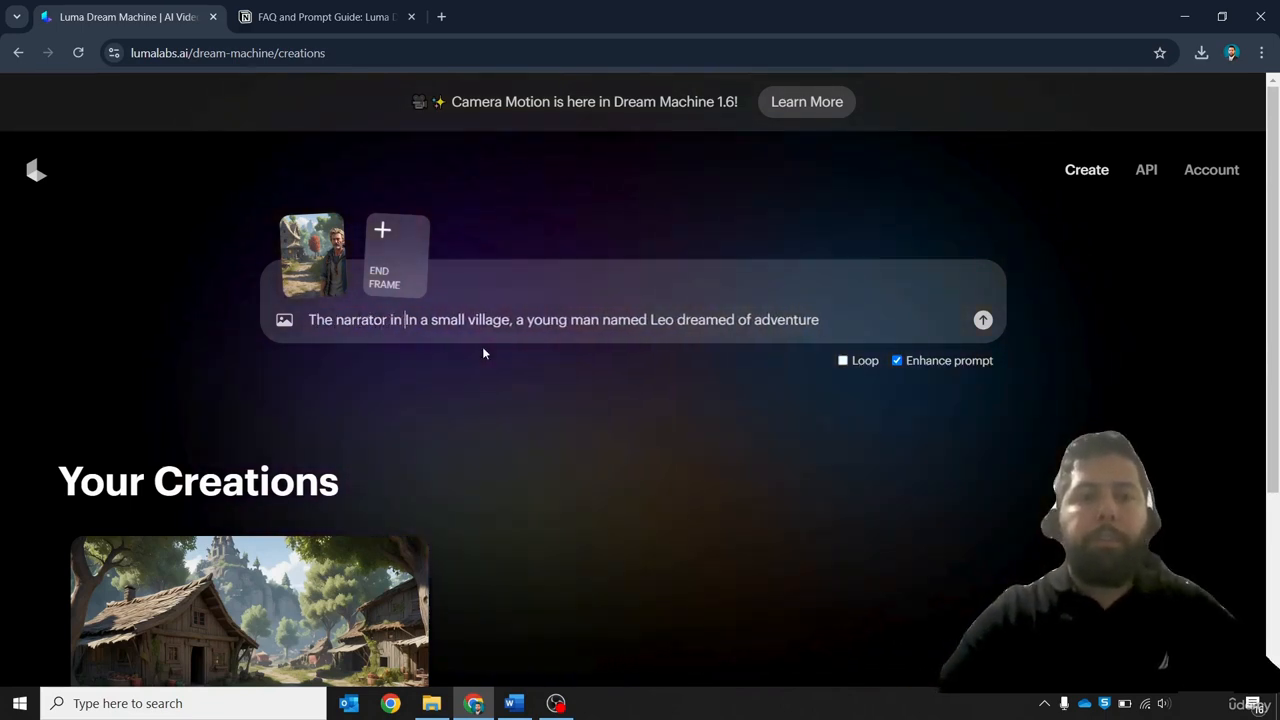
type("i")
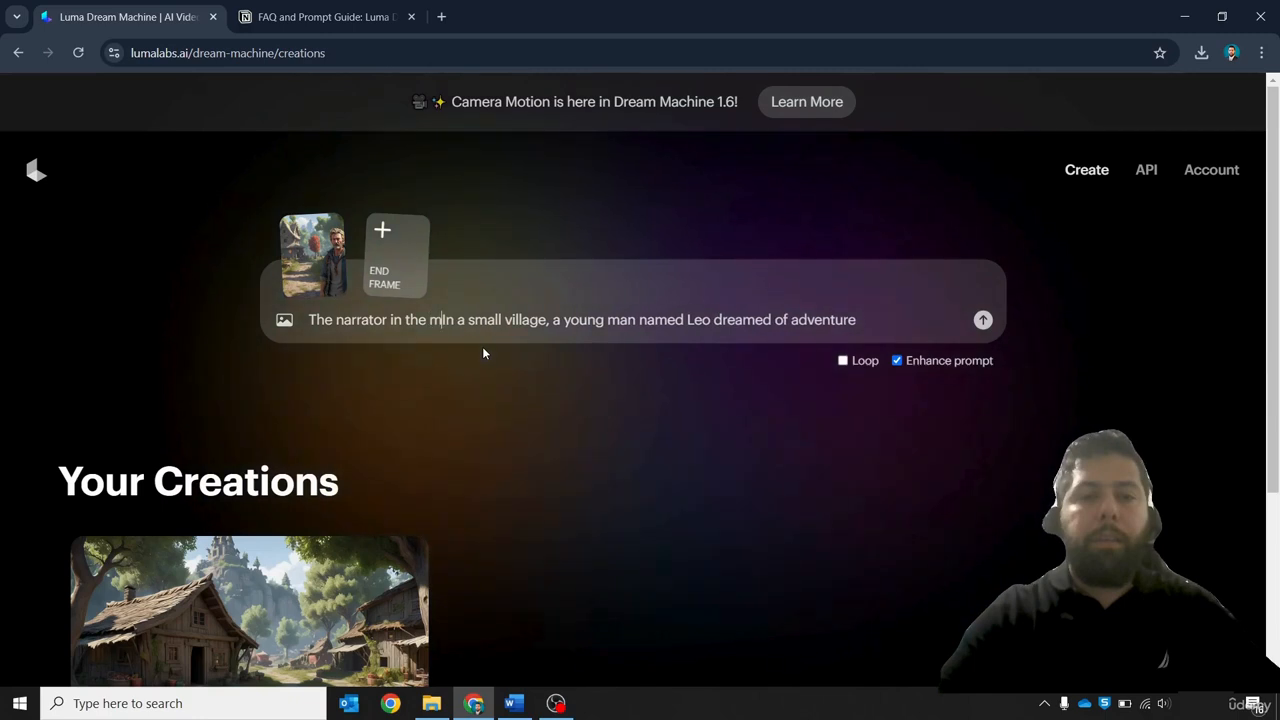
type("mage says \"")
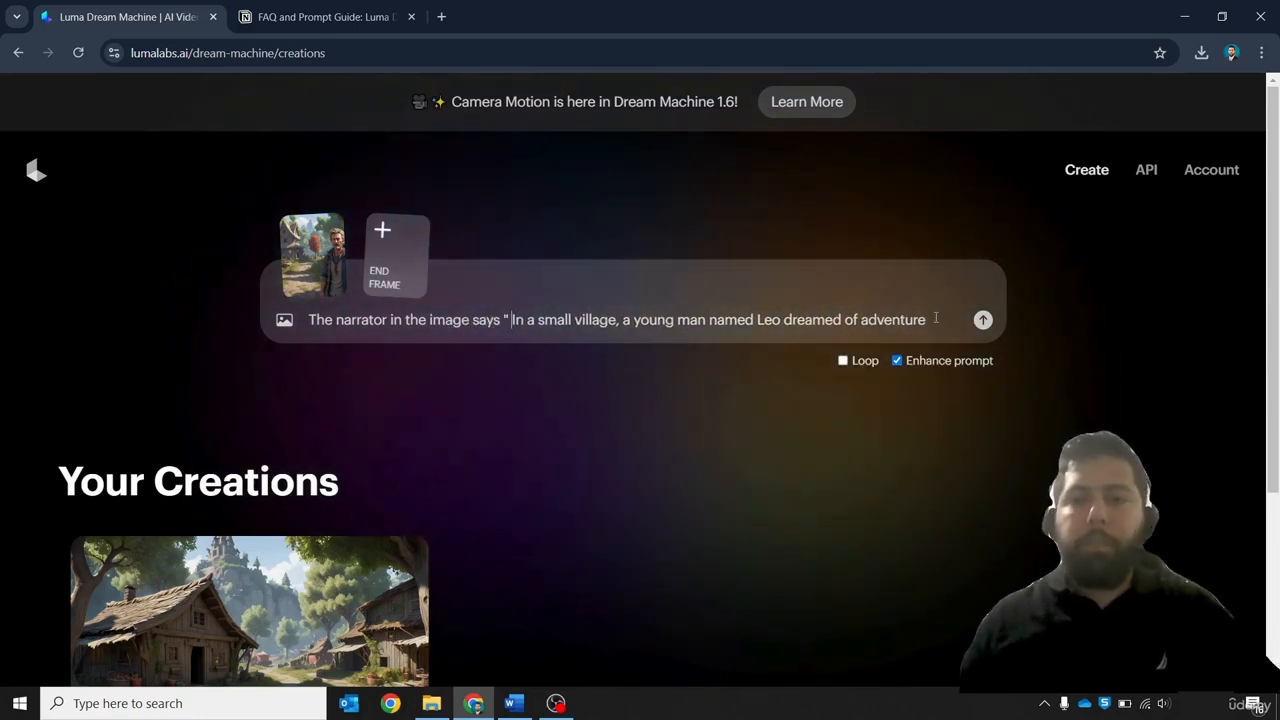
type(" \"")
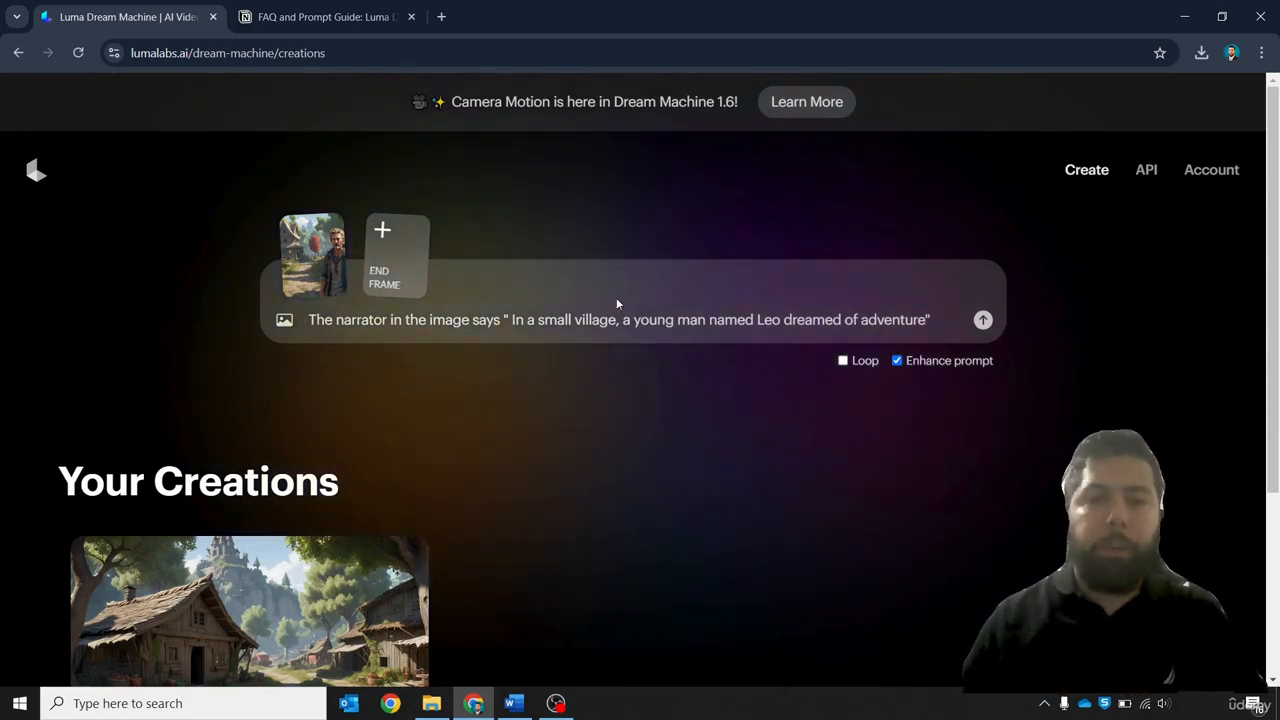
key("BackSpace")
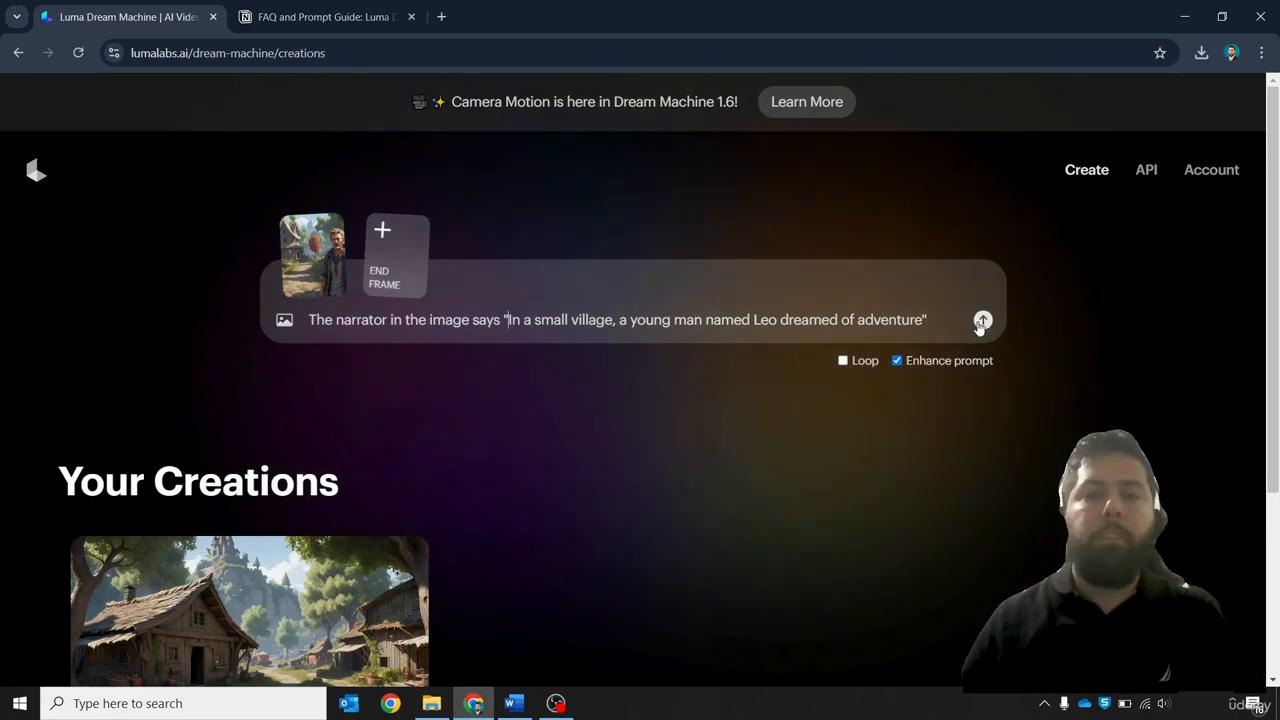
left_click(982, 322)
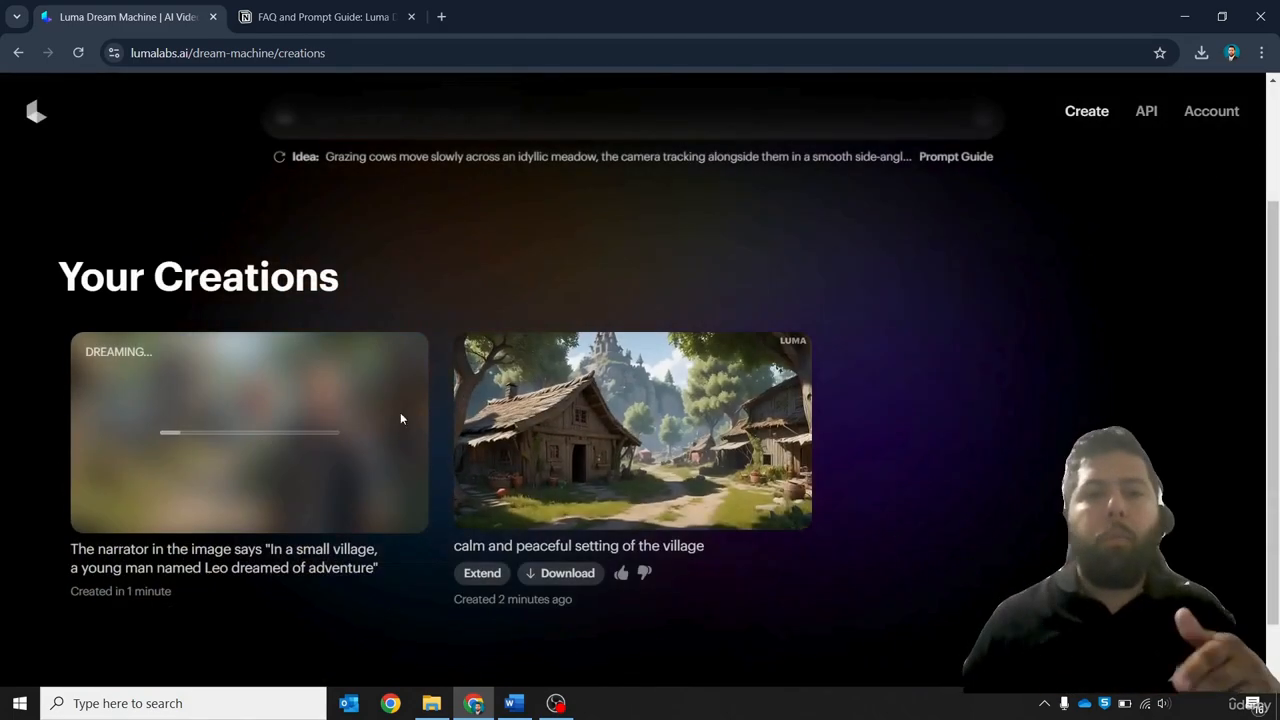
scroll(390, 415, "up", 1)
scroll(391, 422, "up", 1)
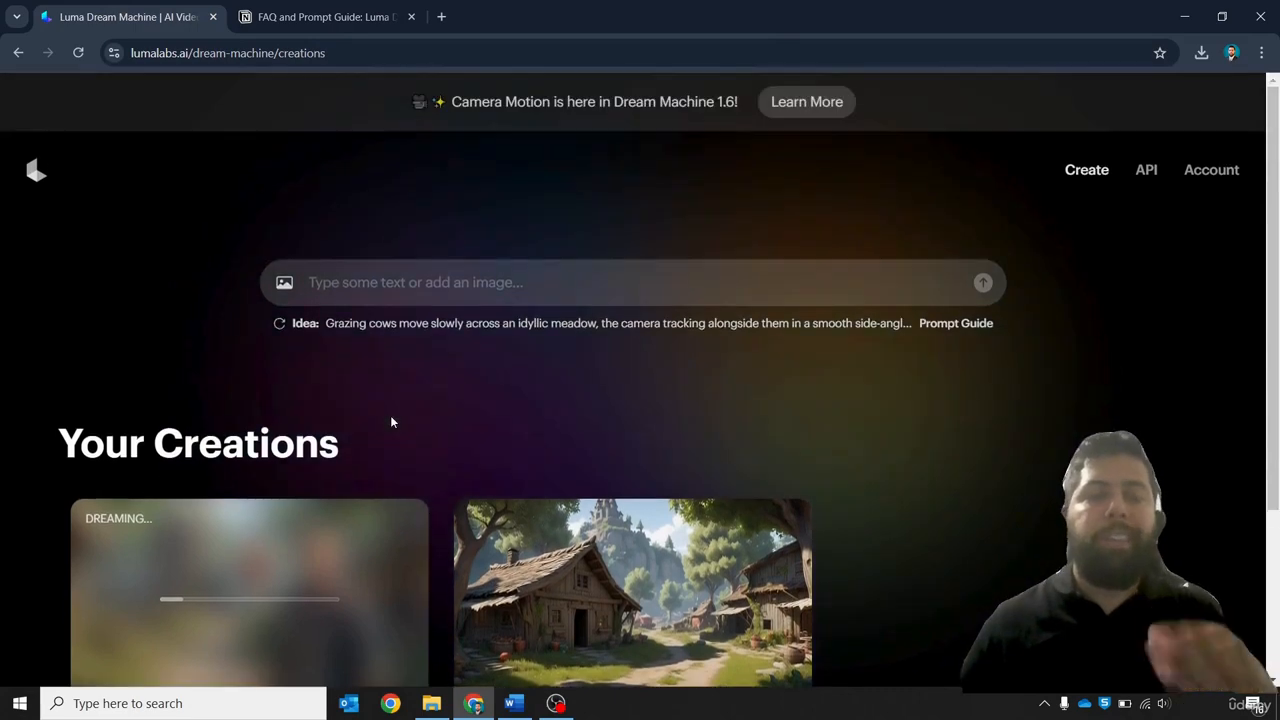
scroll(391, 422, "down", 1)
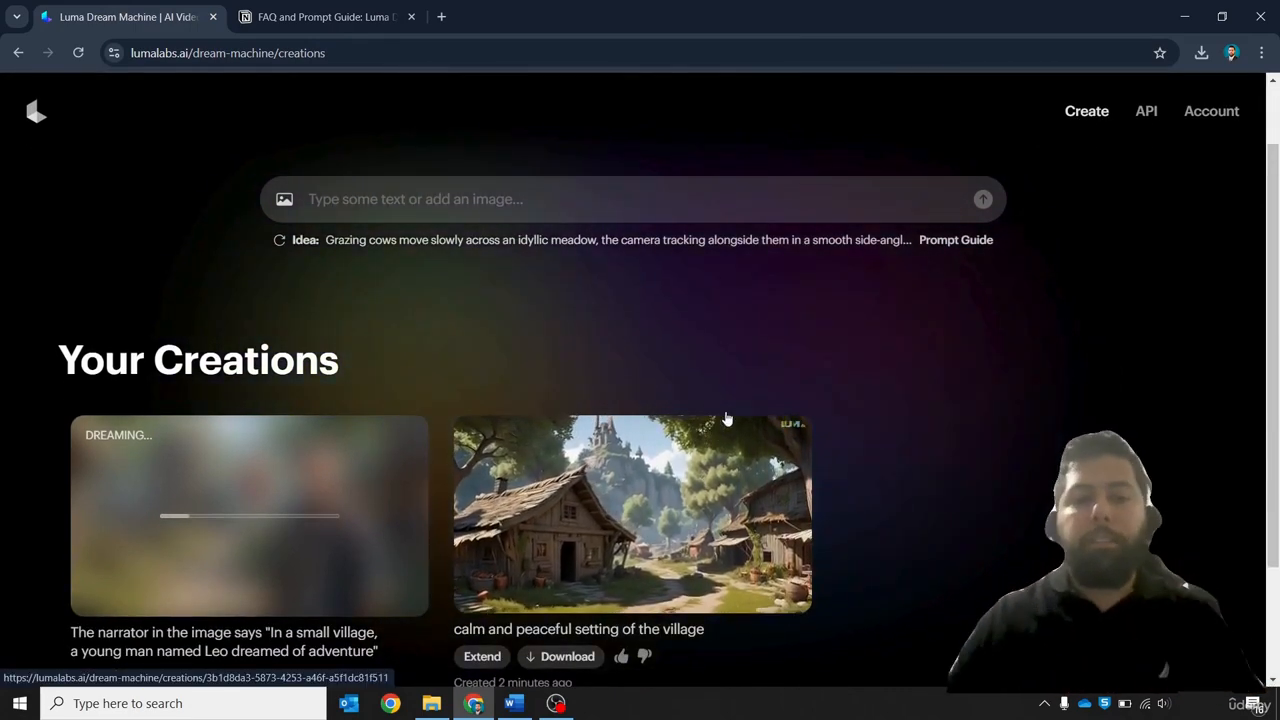
left_click(513, 704)
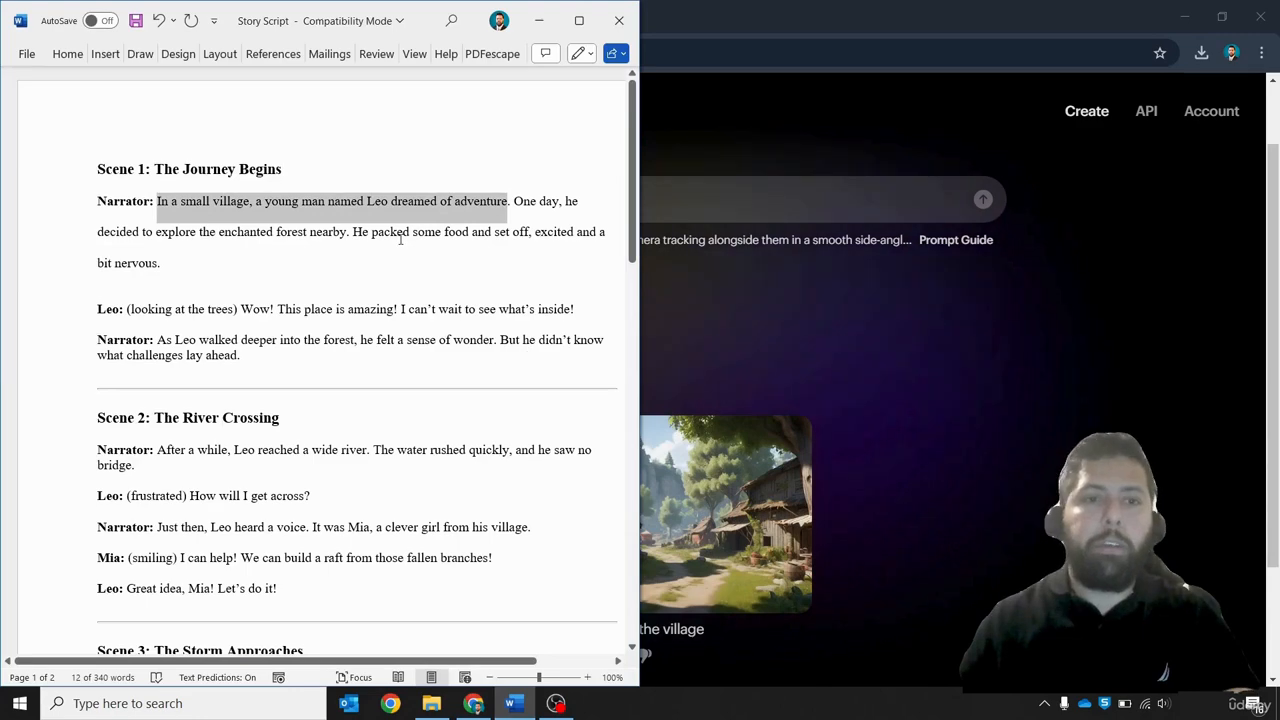
left_click(539, 20)
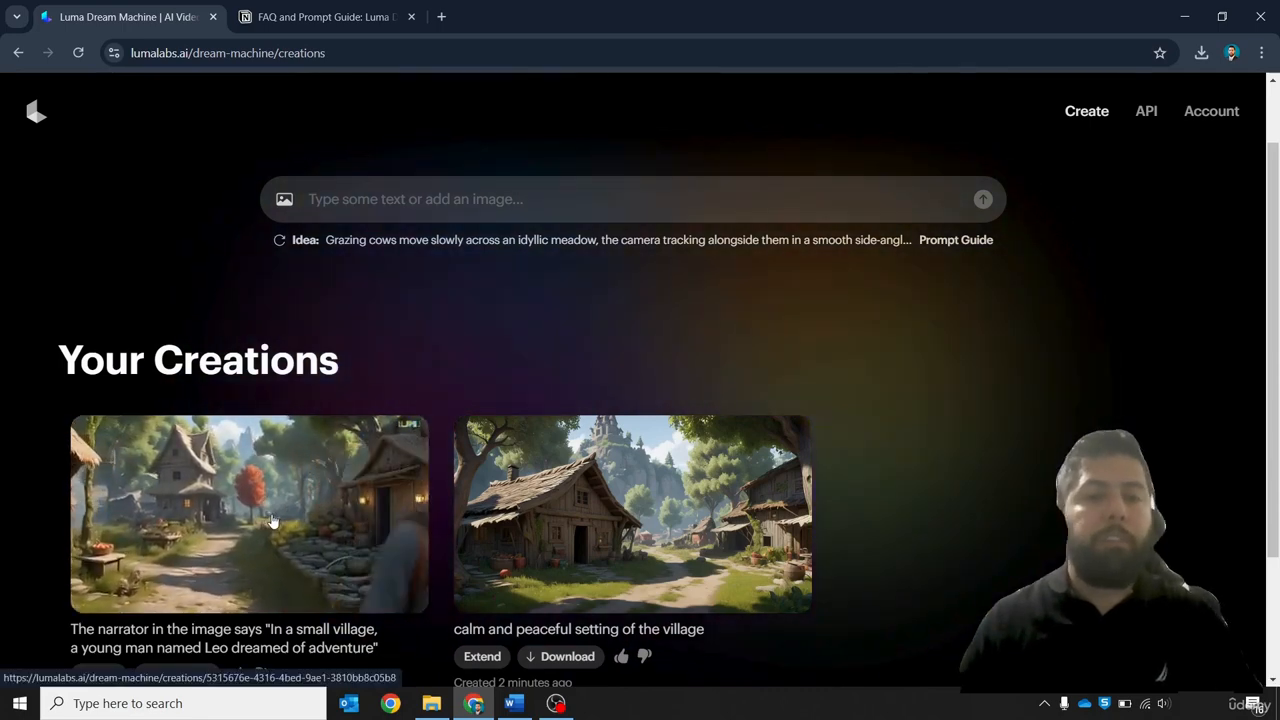
Open the generated narrator video from Your Creations to review it and go back
left_click(272, 521)
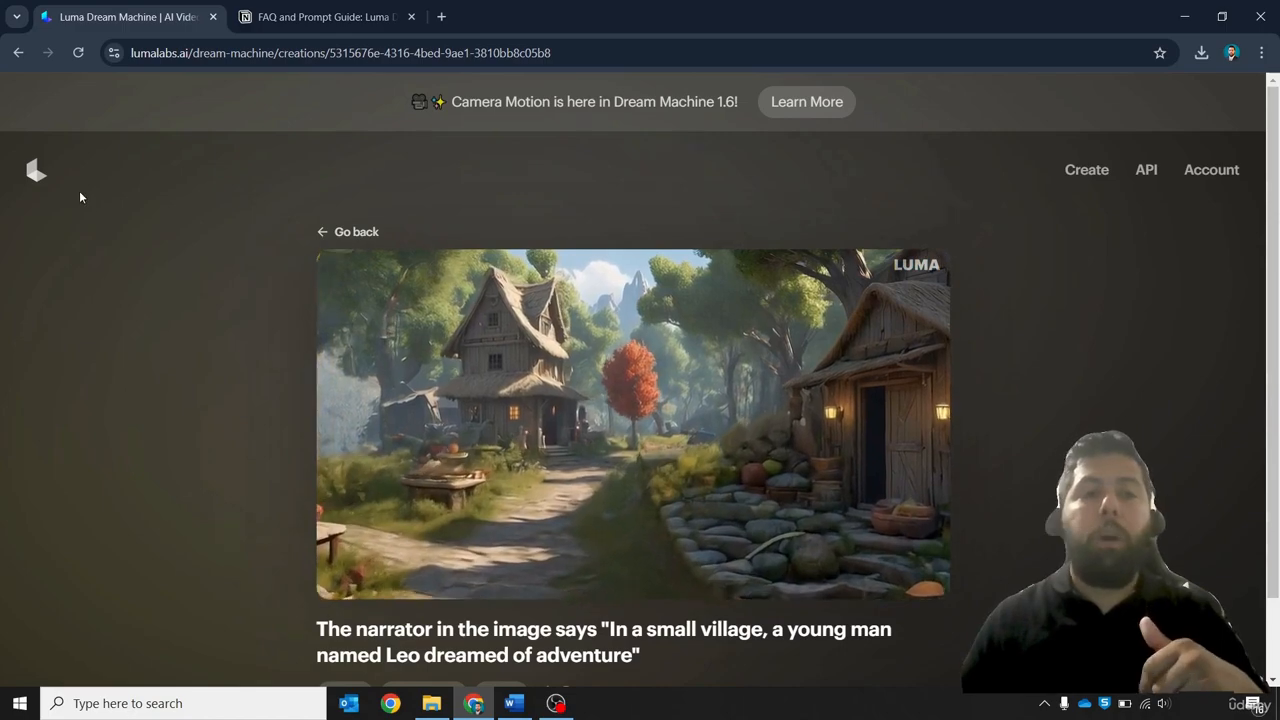
left_click(329, 232)
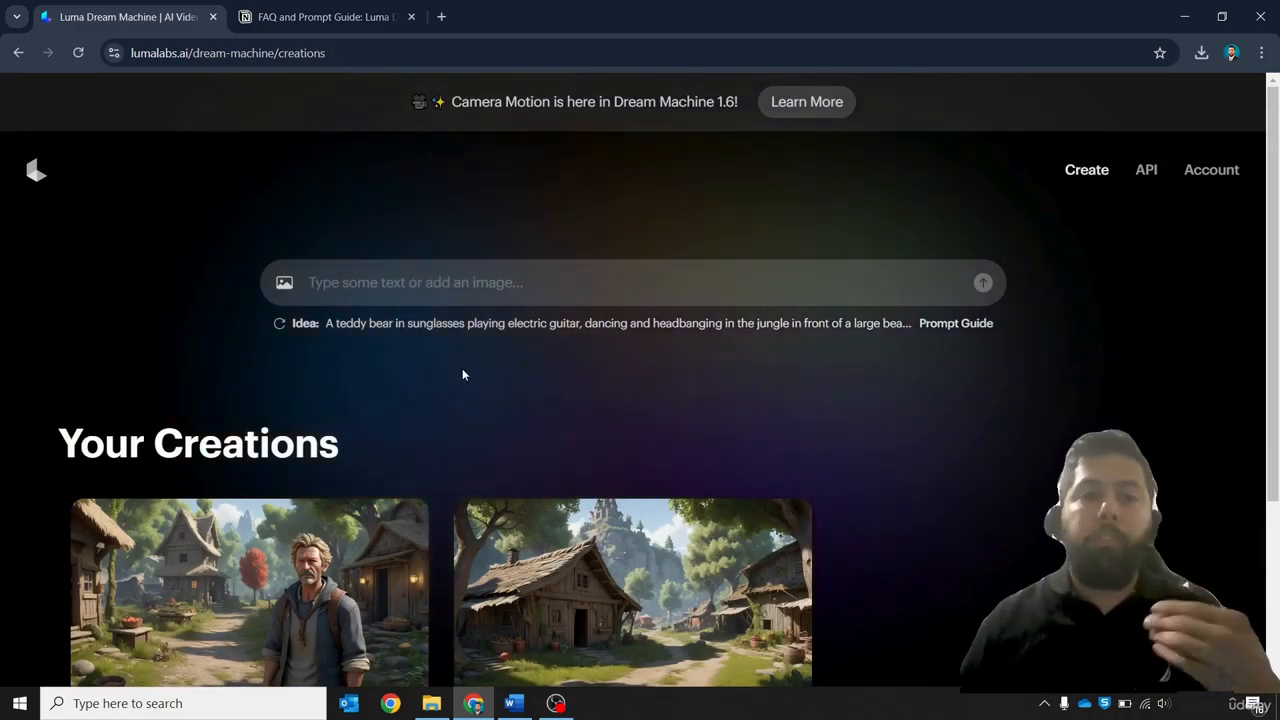
Open the narrator video again and delete it permanently
scroll(250, 490, "down", 1)
left_click(245, 488)
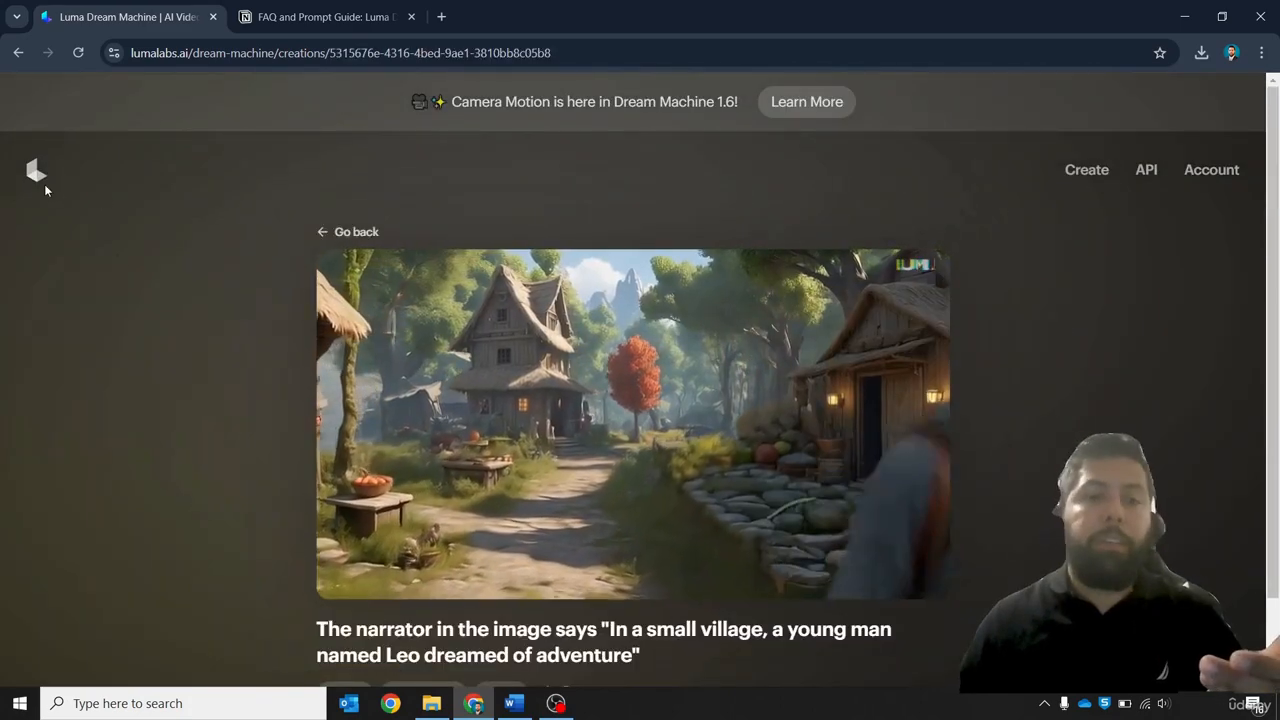
scroll(212, 323, "down", 1)
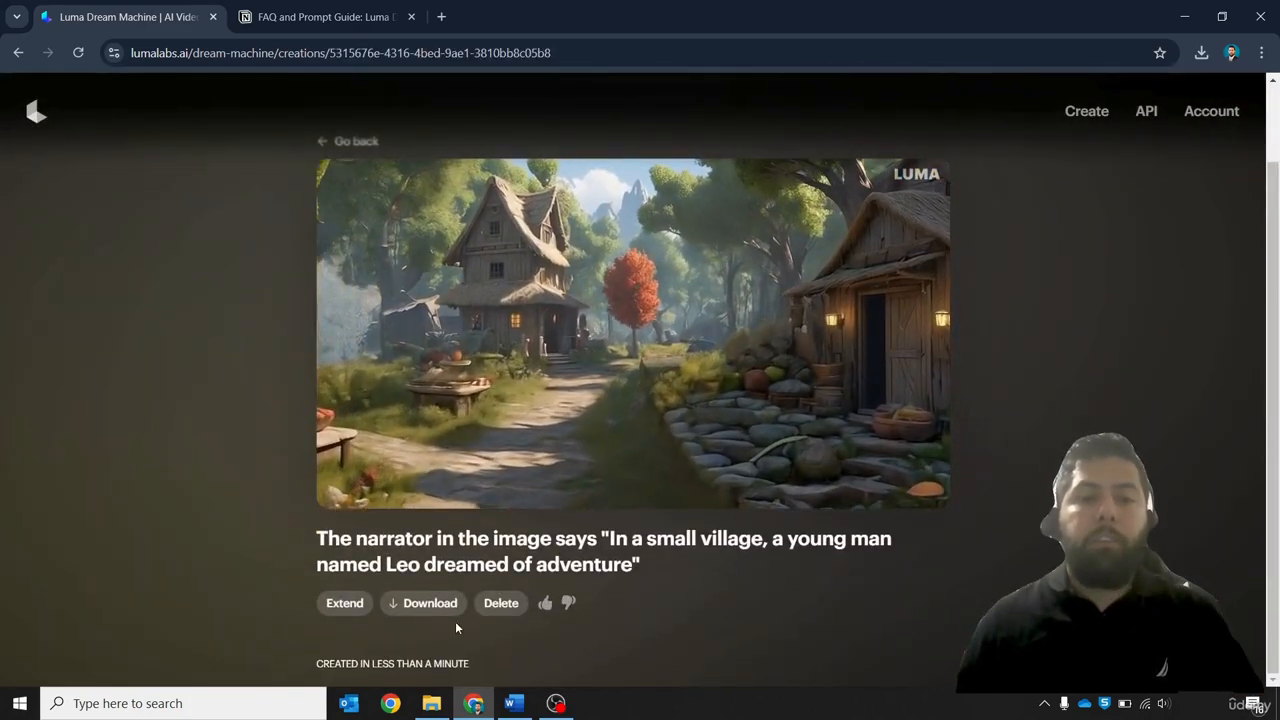
left_click(501, 603)
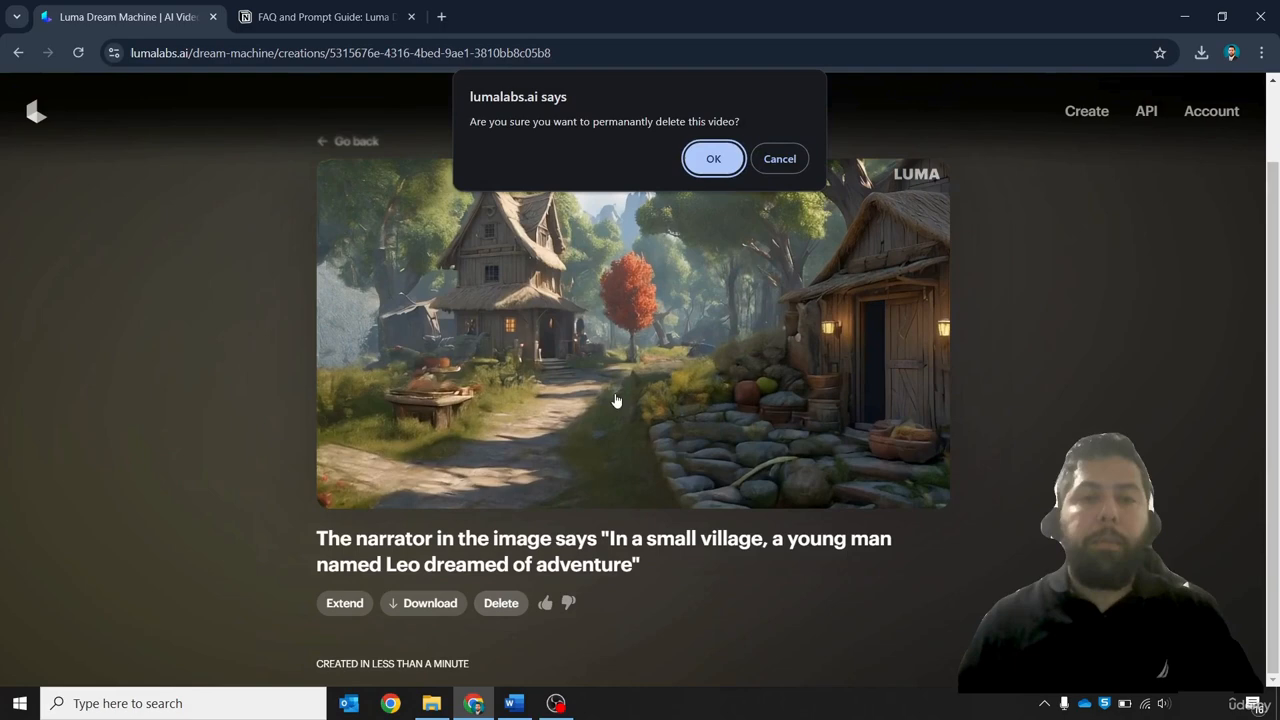
left_click(713, 162)
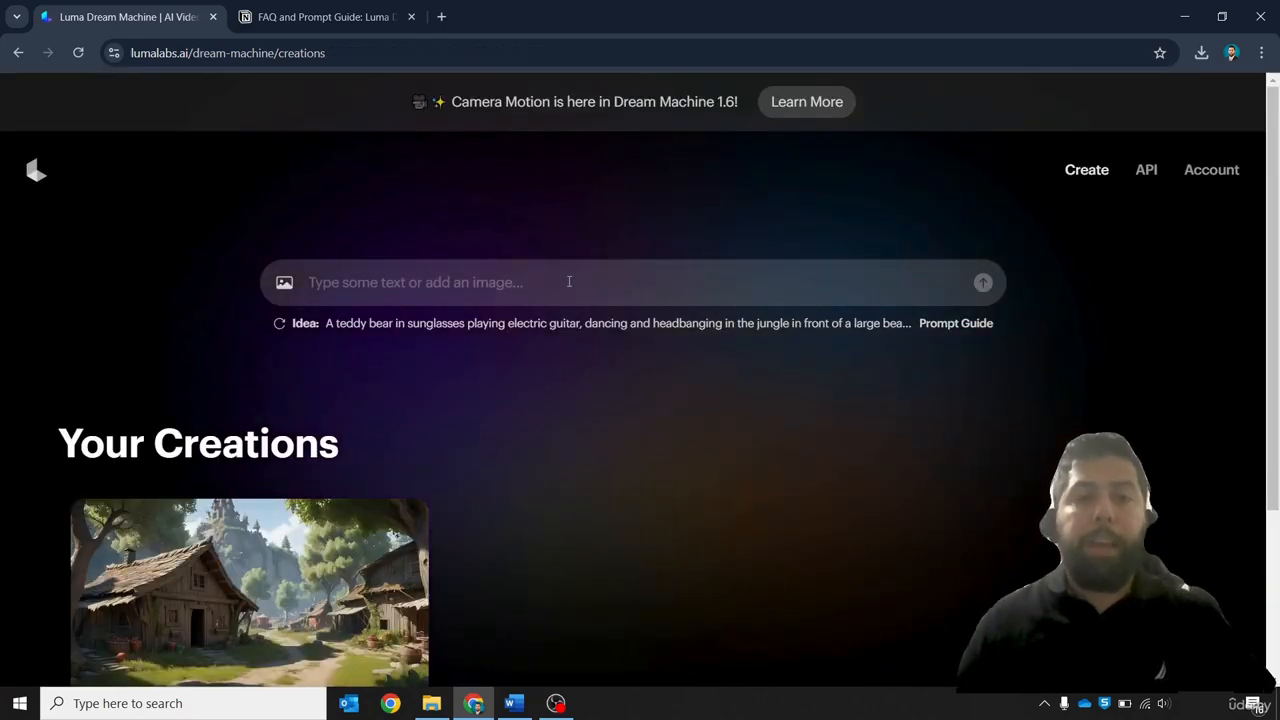
Add image 1.1_ from the Scene 1 folder as the starting frame and submit the prompt: the character stands still and moves his lips
left_click(284, 283)
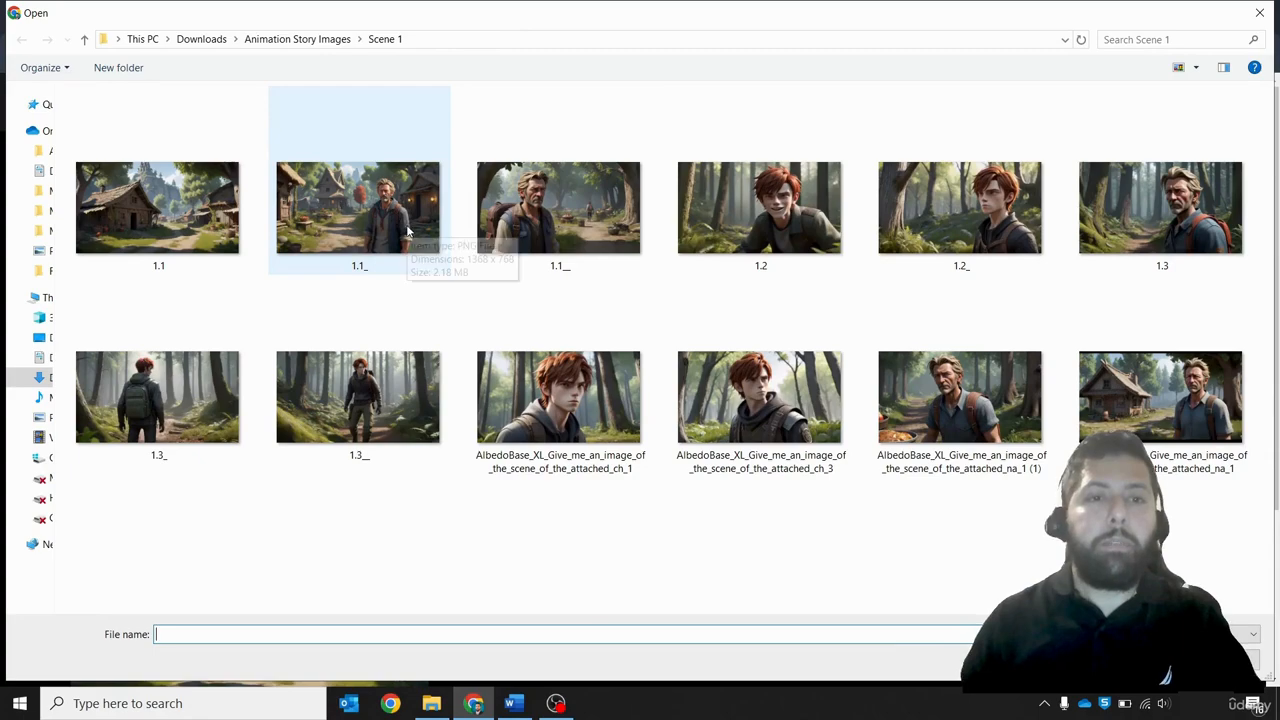
double_click(393, 218)
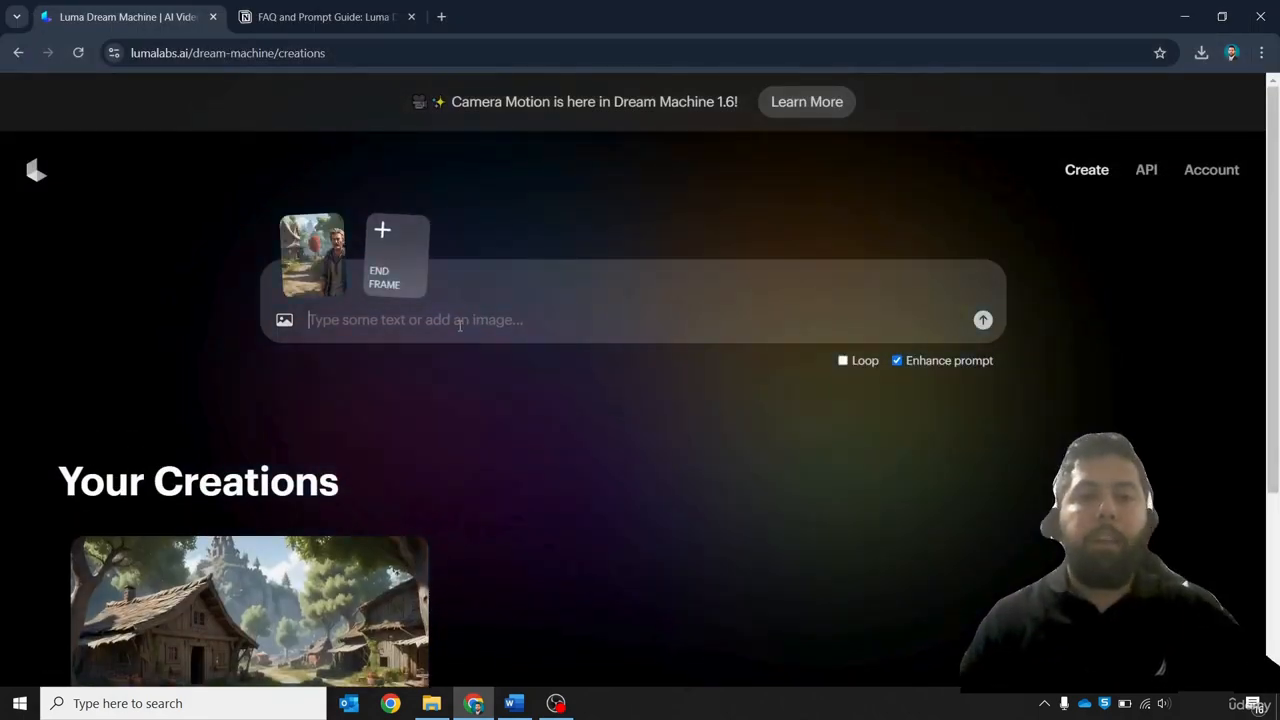
type("the character stands still")
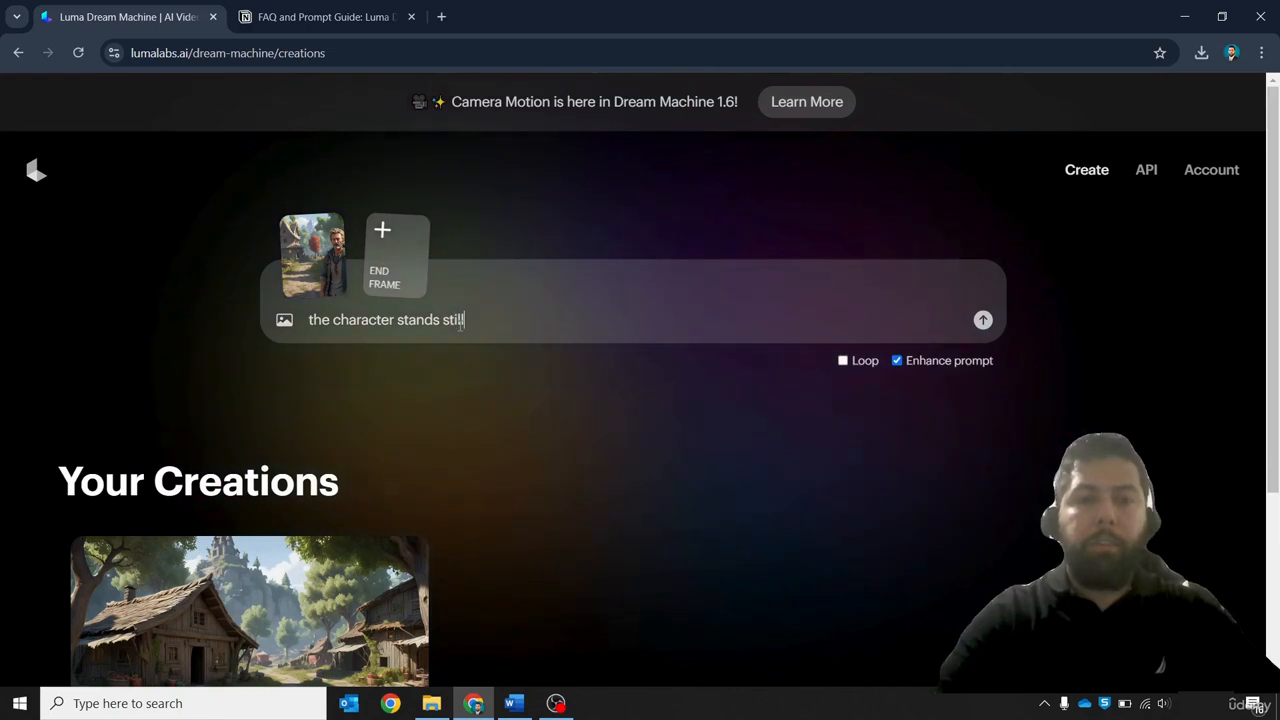
type(" and spea")
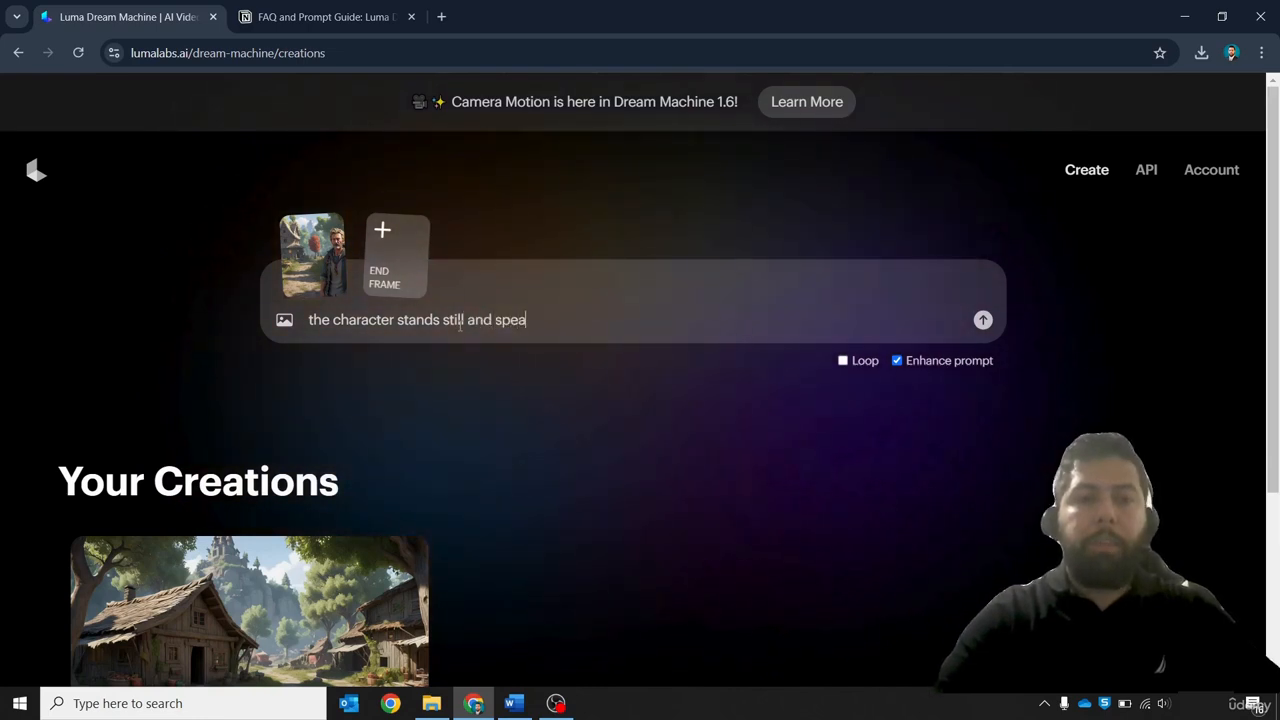
type("k")
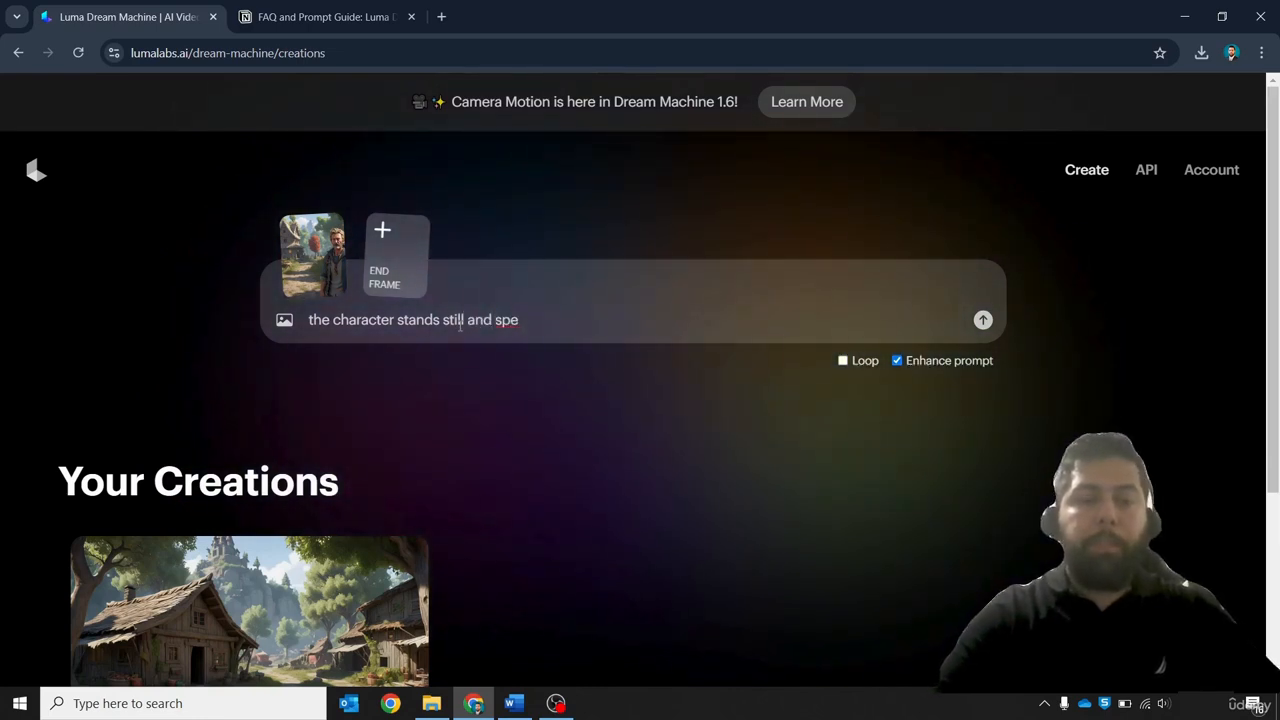
type("moves hi")
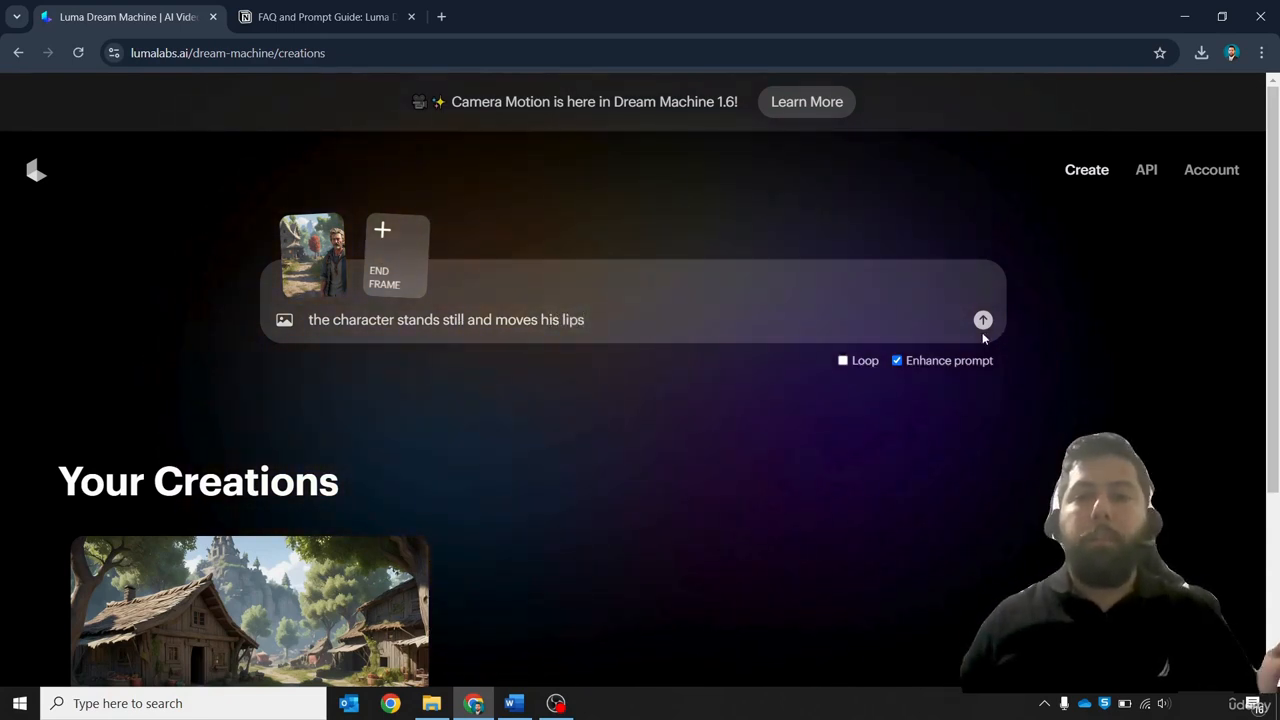
type("s lips")
left_click(984, 325)
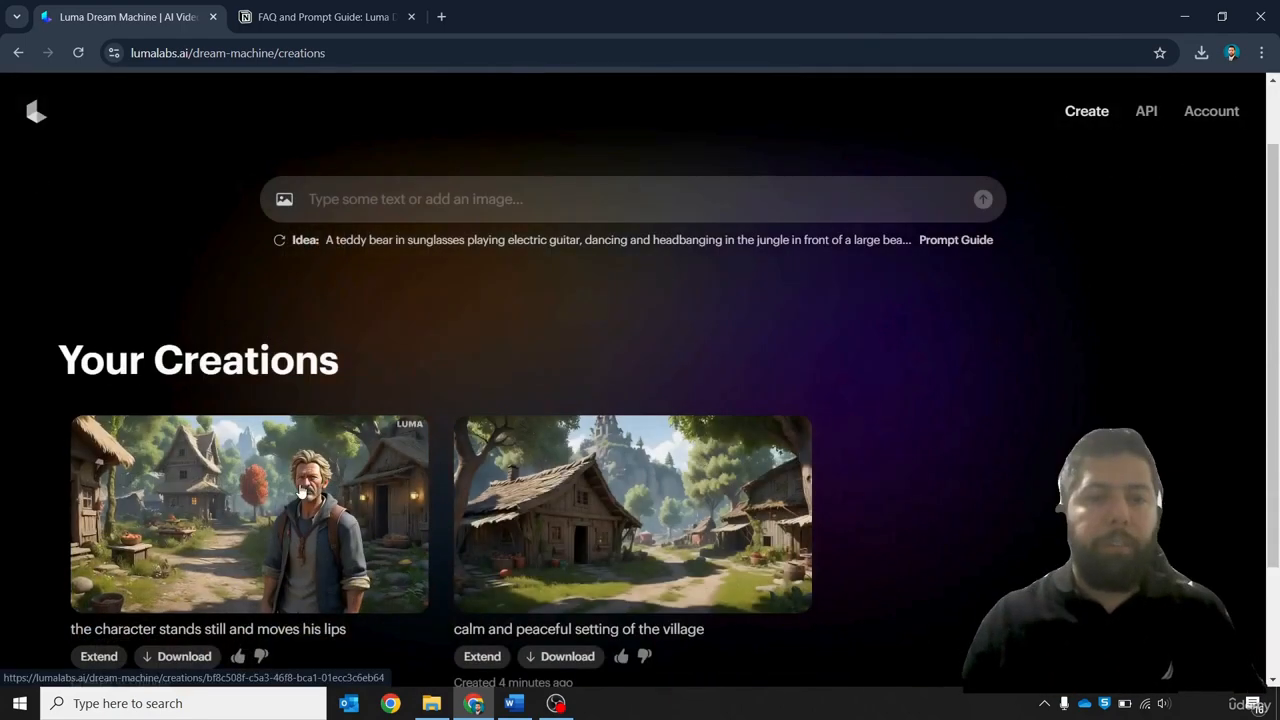
Review the new lip-moving character video and check the Scene 1 story script before returning to Your Creations
left_click(300, 487)
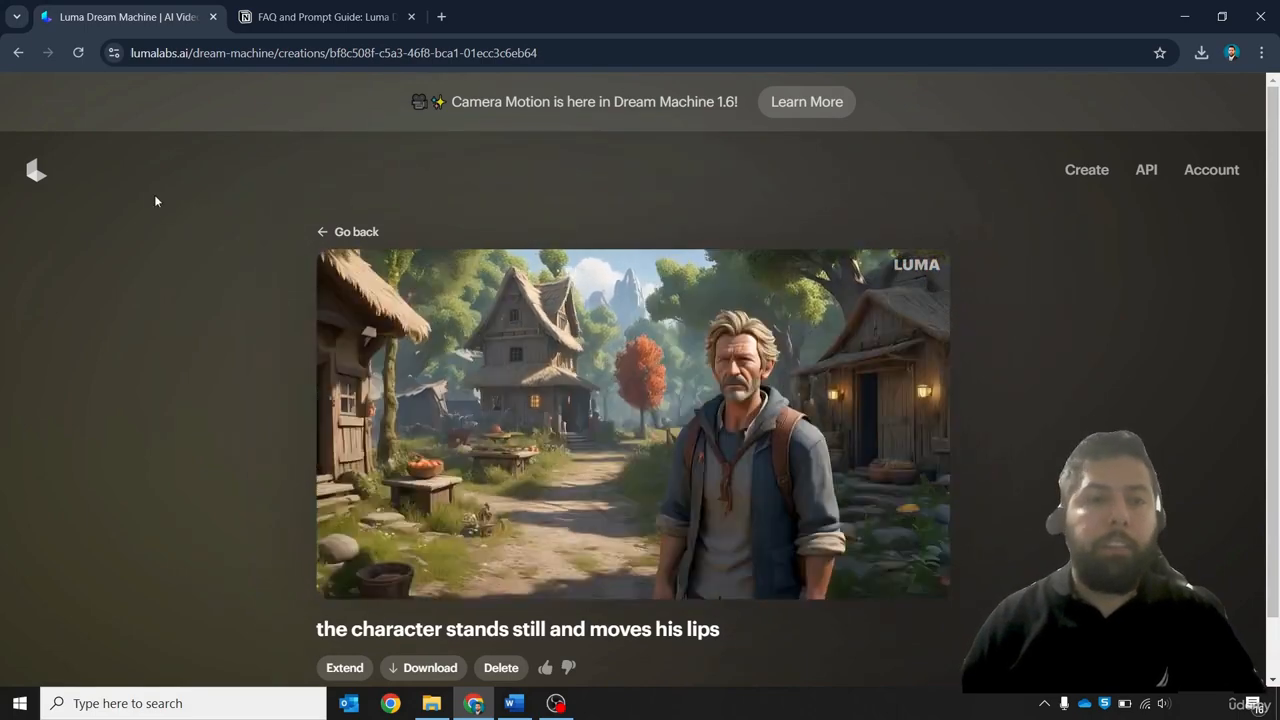
left_click(347, 236)
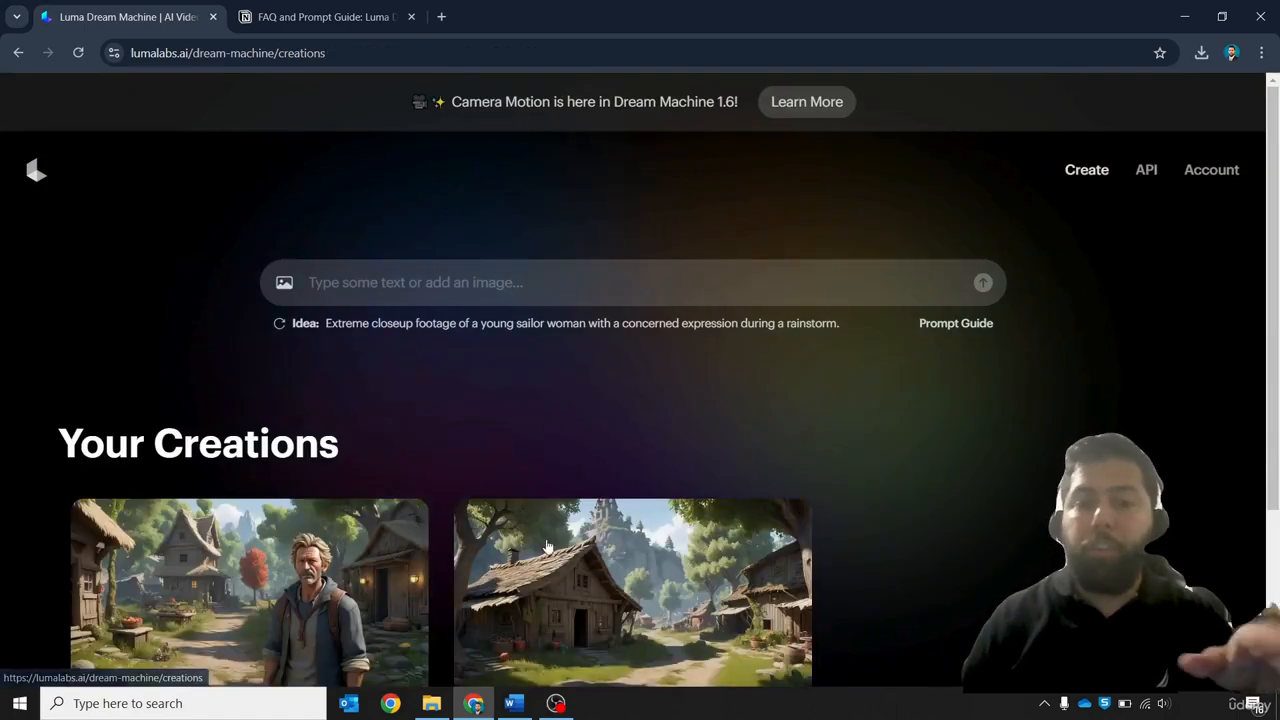
key("alt+Tab")
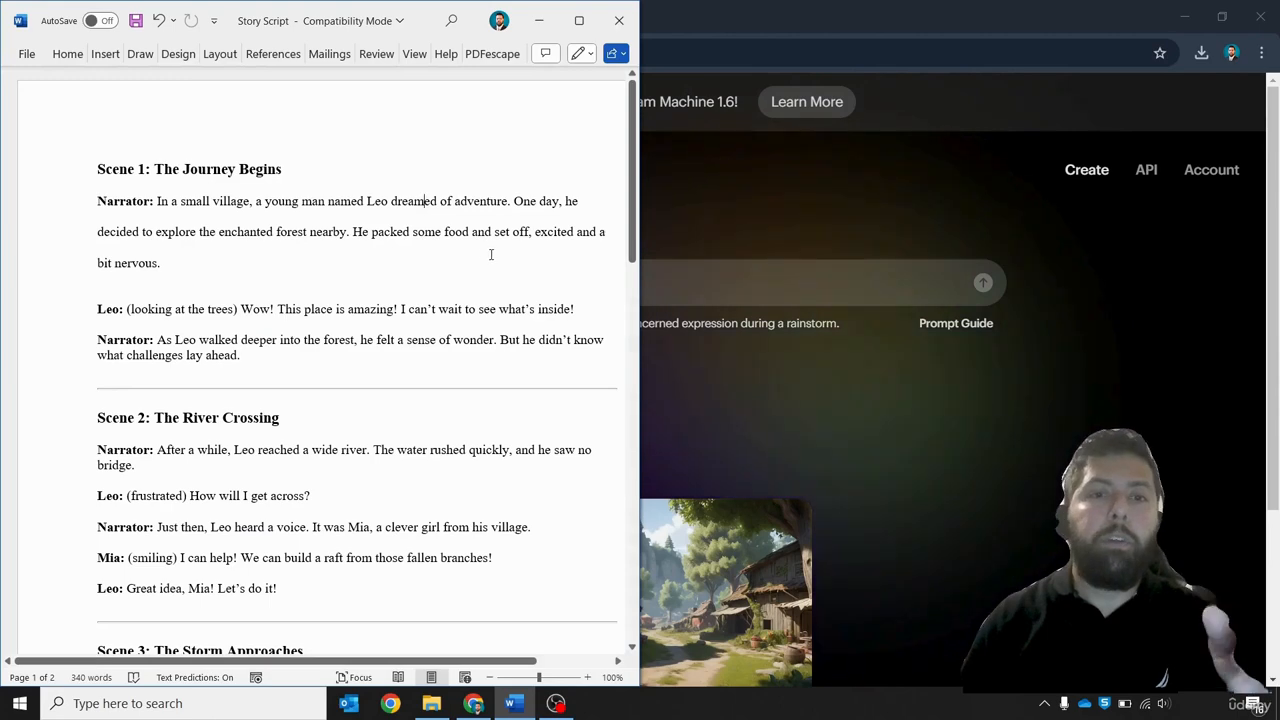
left_click(777, 434)
scroll(650, 467, "down", 1)
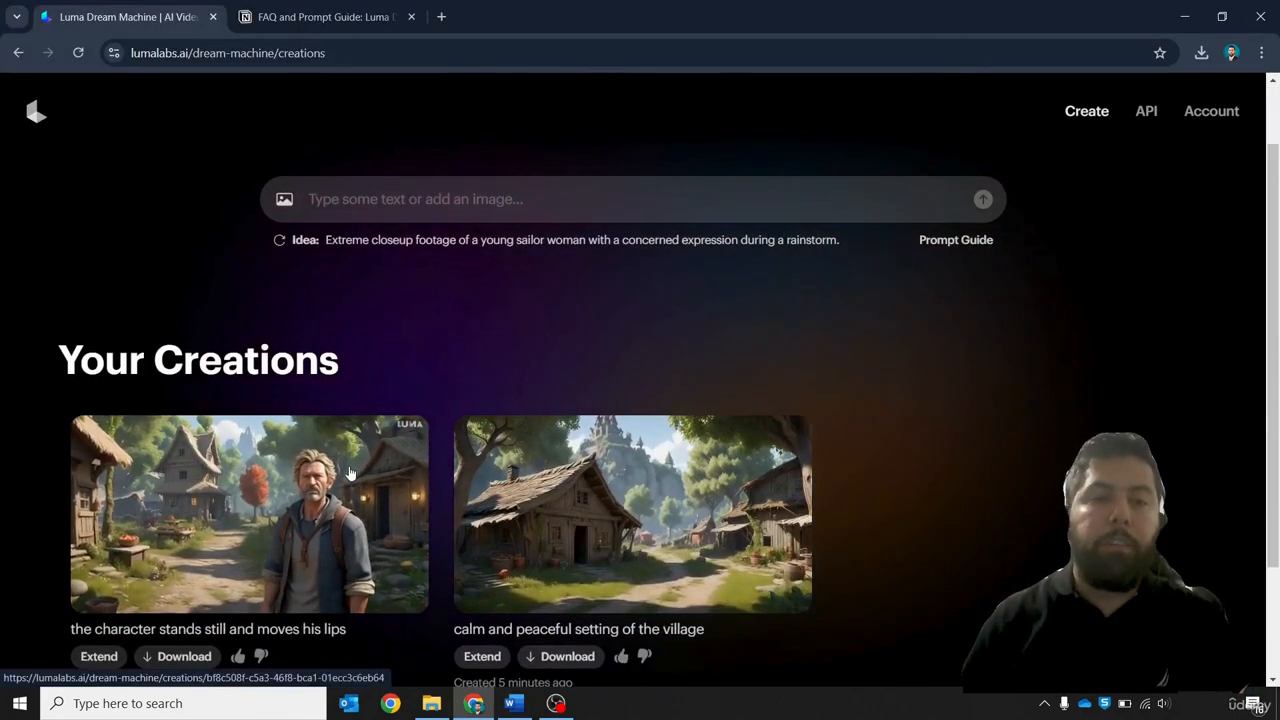
left_click(350, 473)
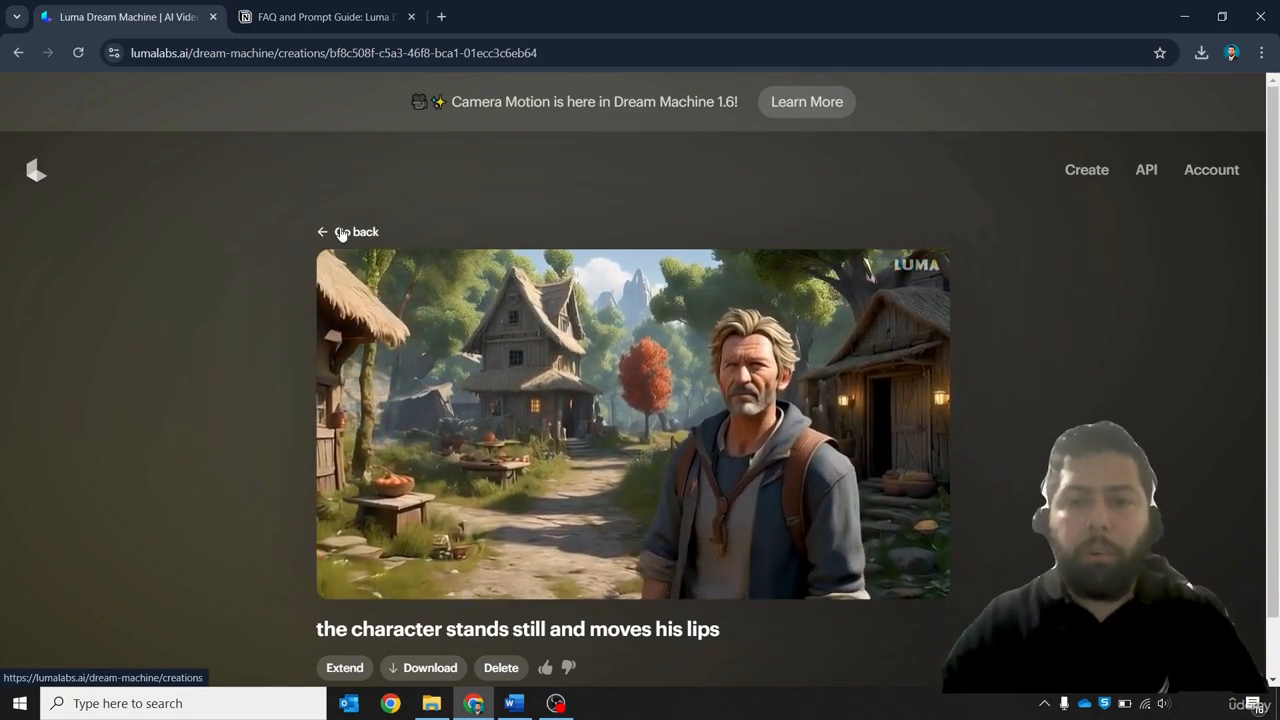
left_click(341, 232)
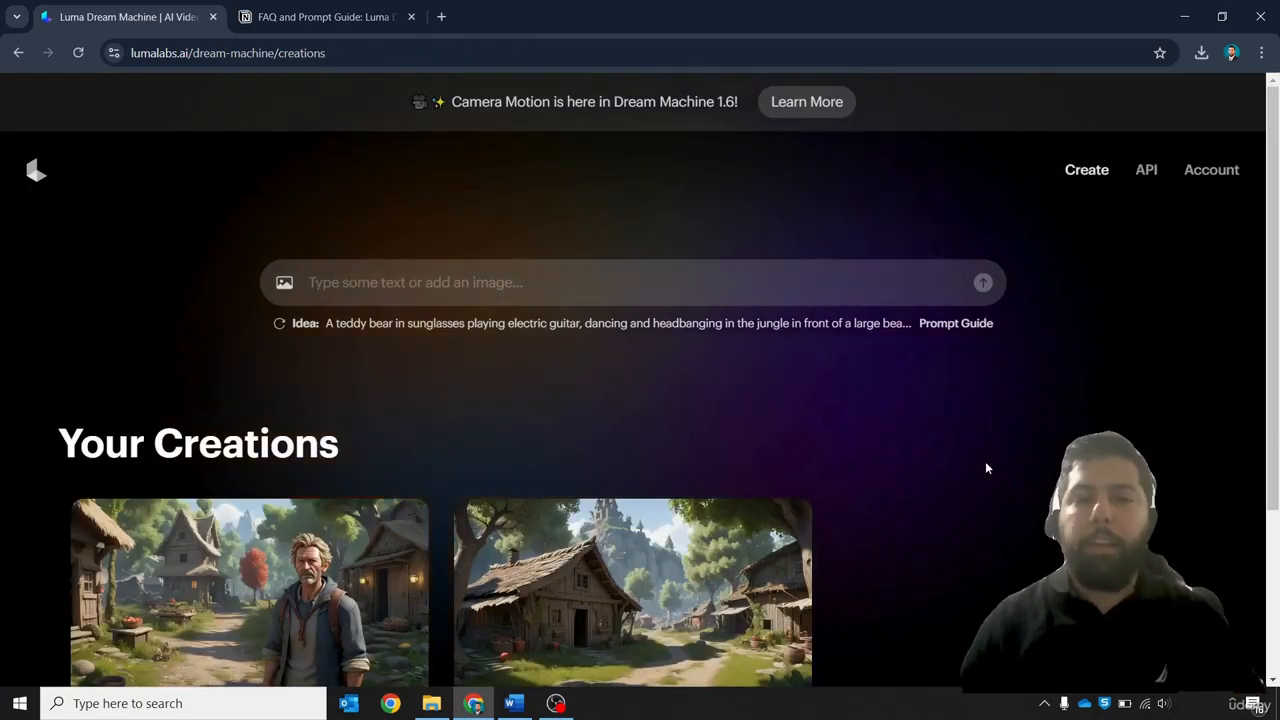
scroll(985, 467, "down", 1)
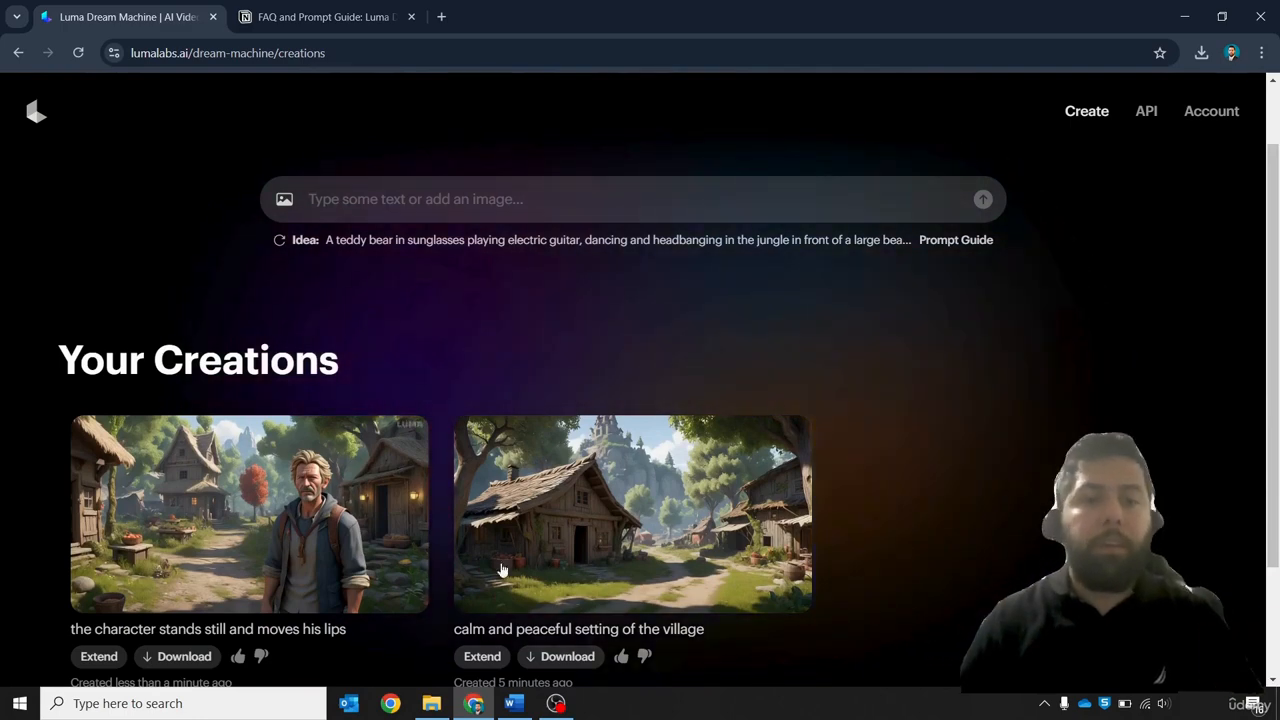
Select the next narrator sentence in the Scene 1 script and preview image 1.1__ from the Scene 1 folder
left_click(513, 703)
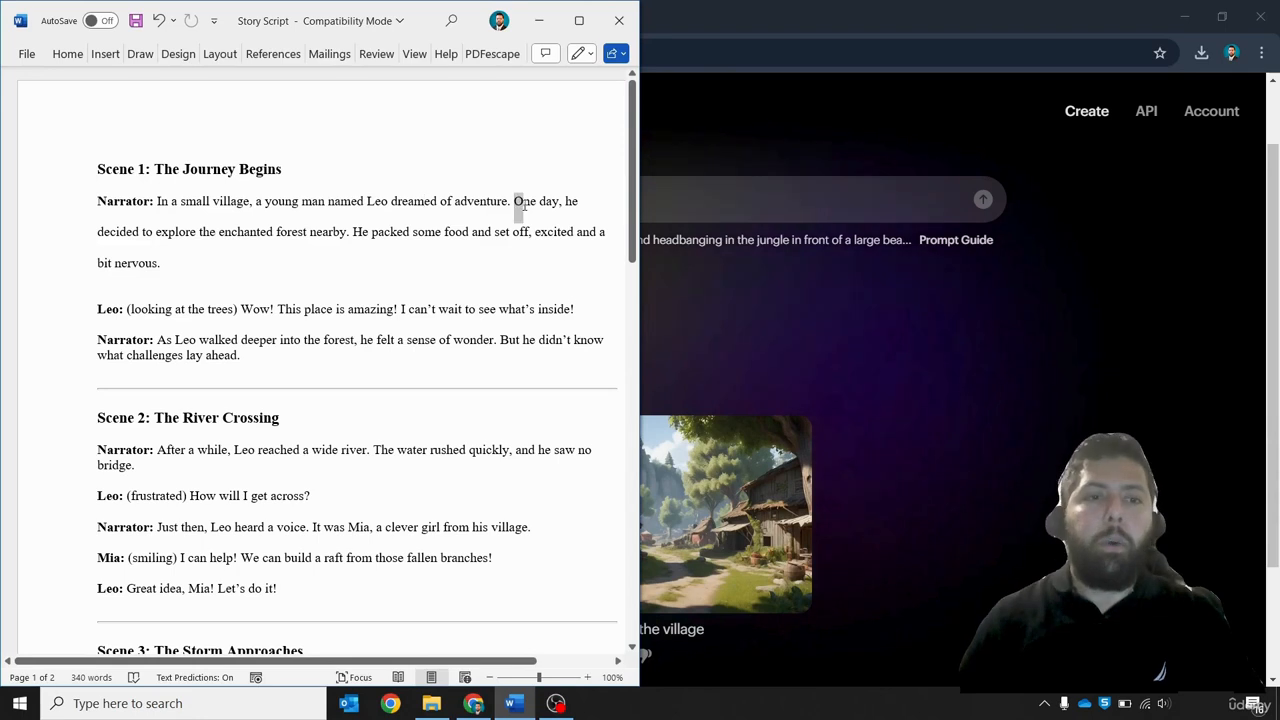
left_click_drag(524, 205, 348, 232)
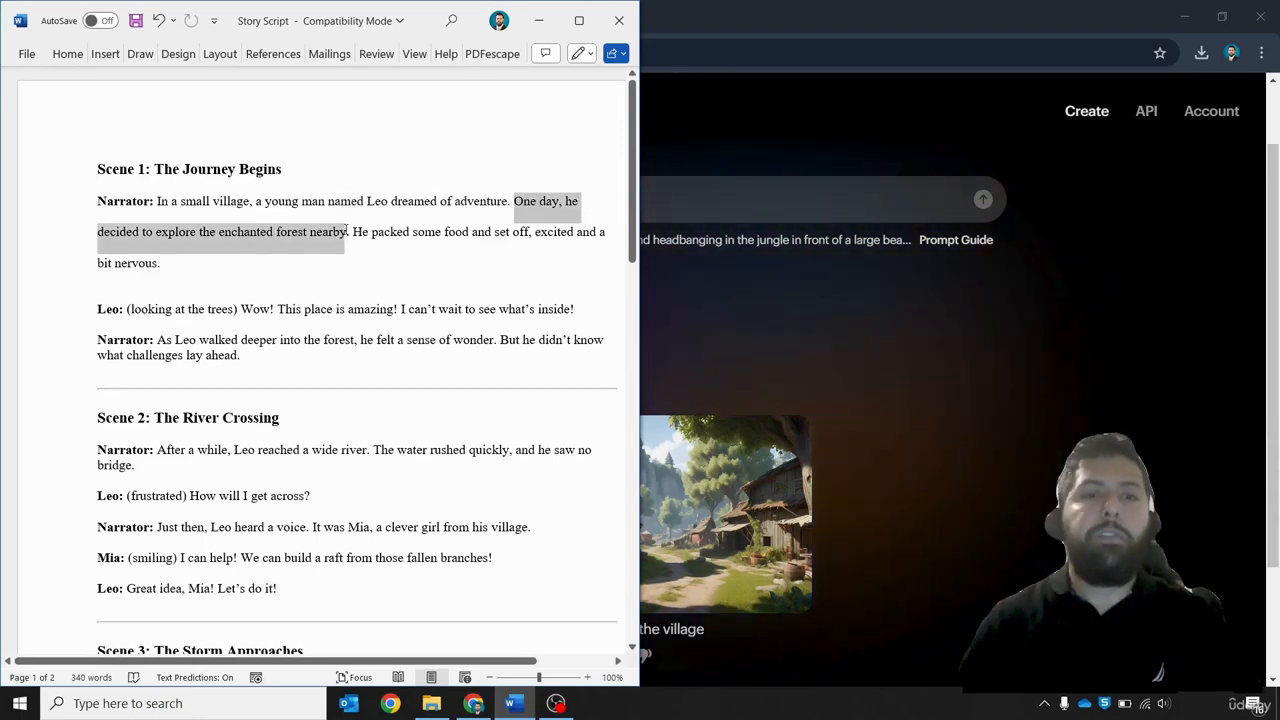
left_click(872, 212)
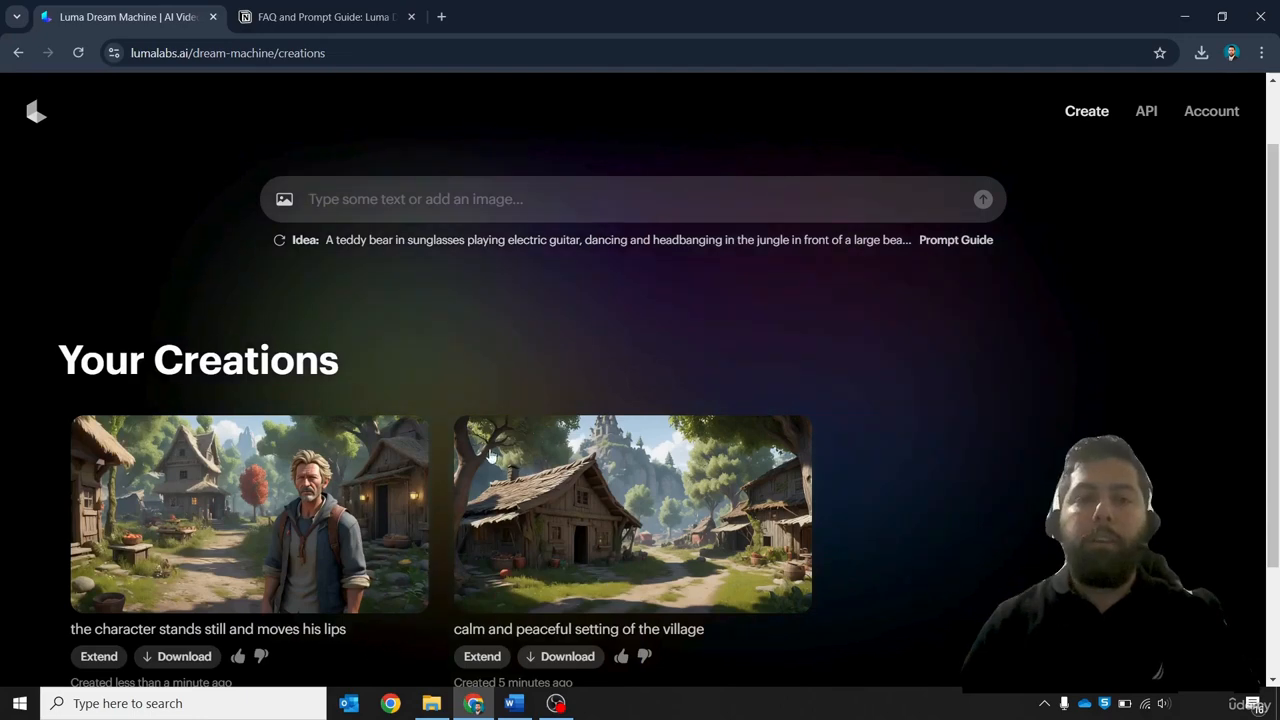
left_click(431, 703)
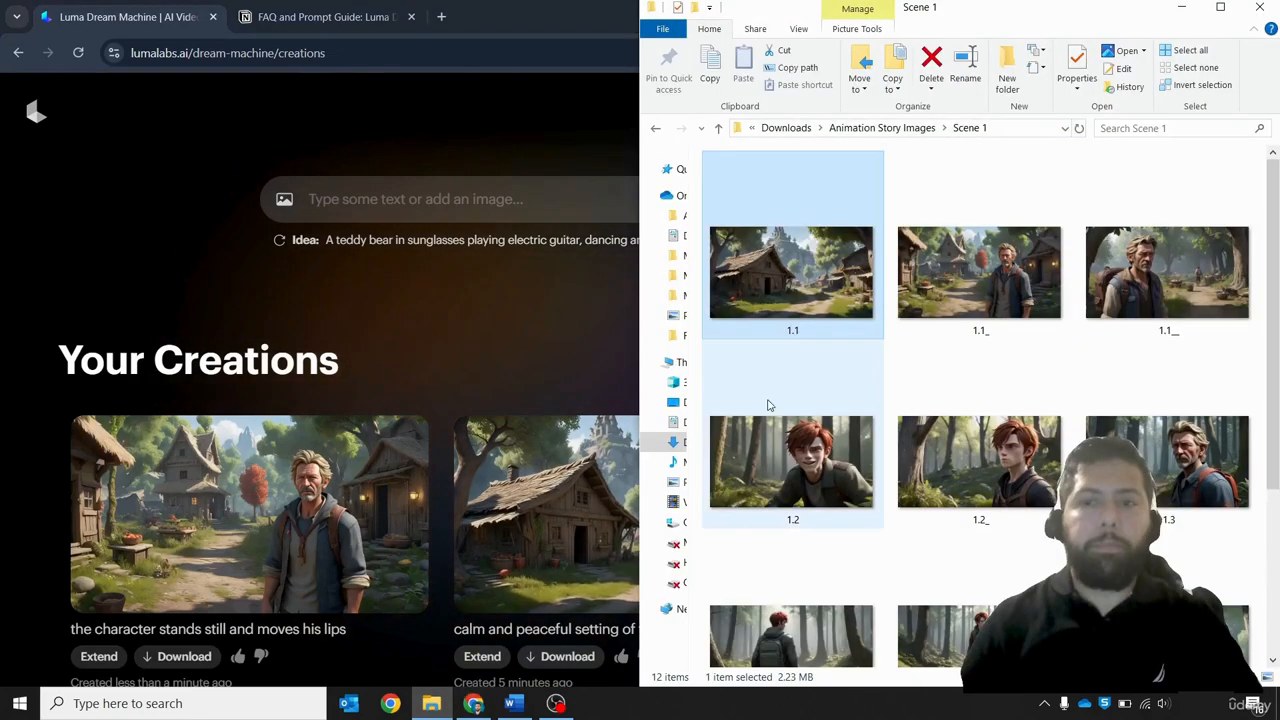
left_click(1137, 270)
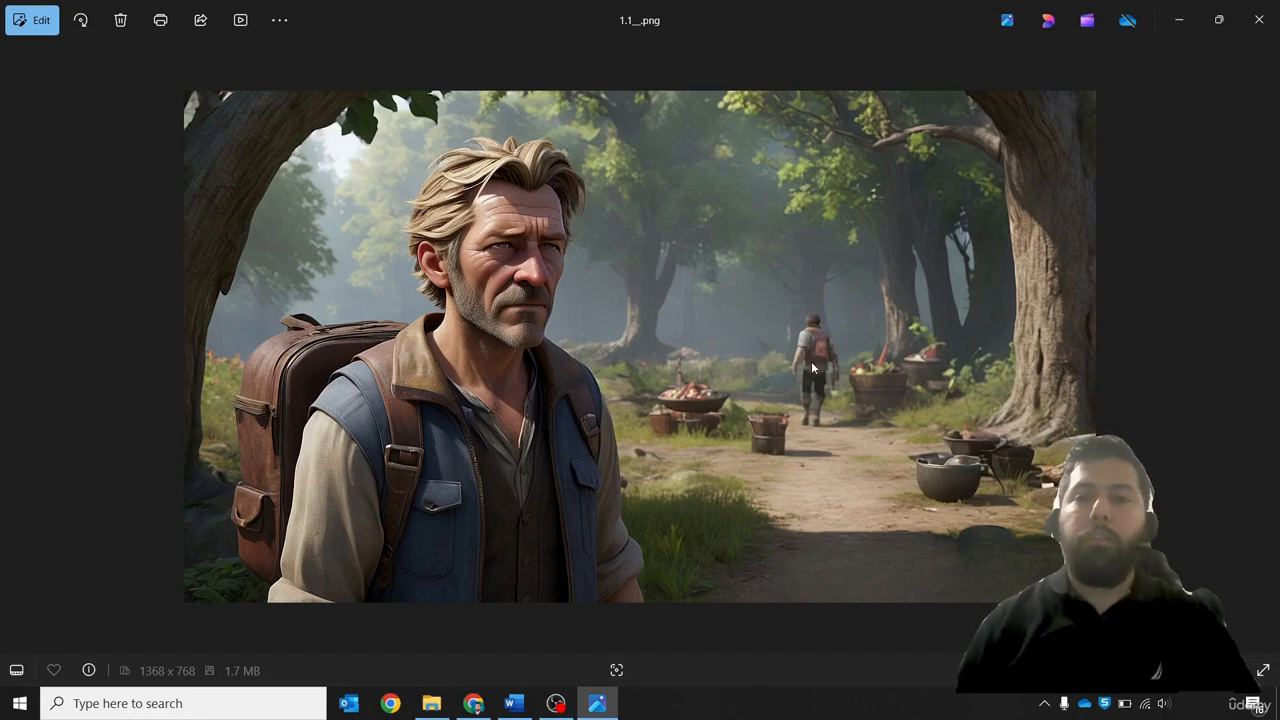
left_click(1259, 22)
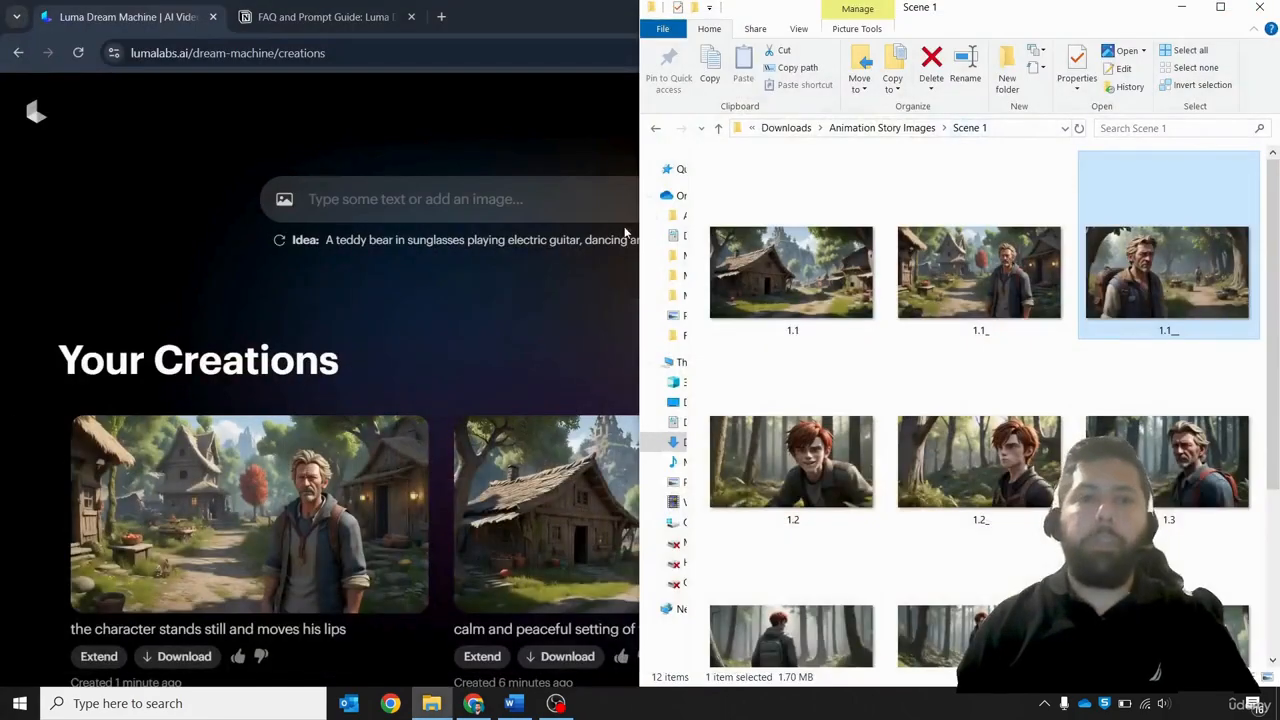
Add image 1.1__ as the starting frame and submit the prompt: the close up character stands still and moves his lips. The character in the book walks slowly into the forest
left_click(284, 205)
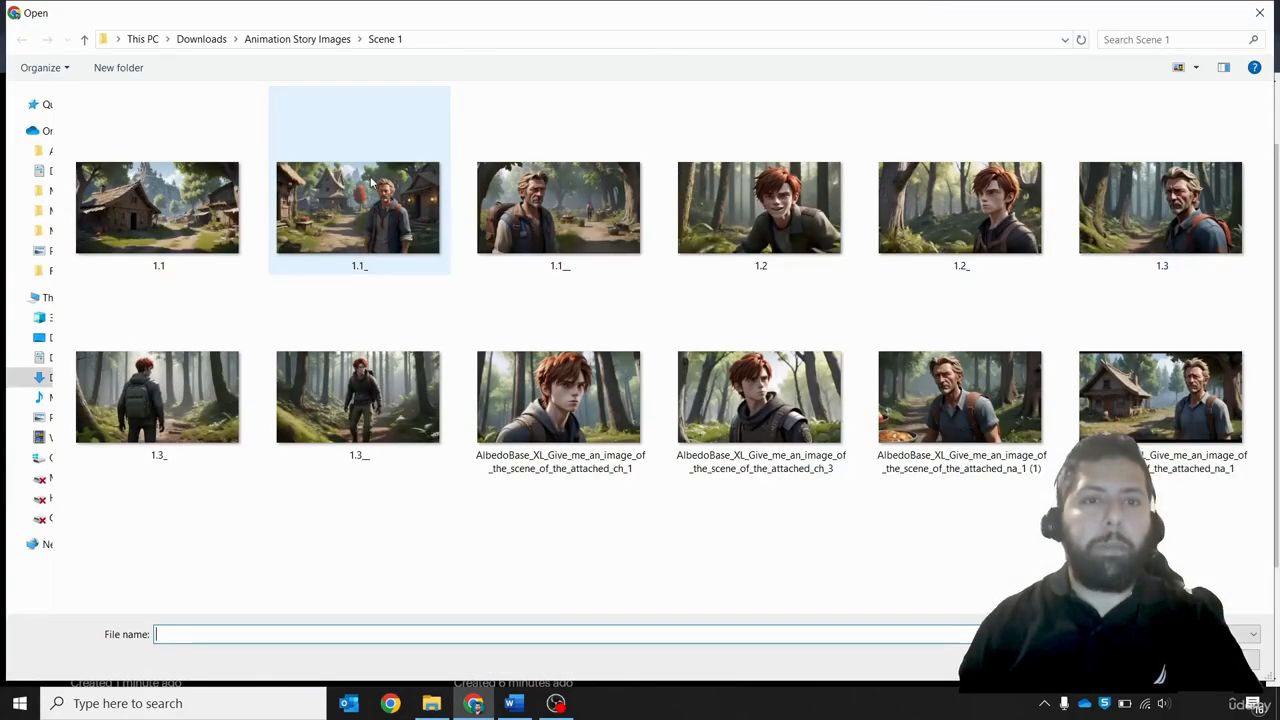
double_click(560, 212)
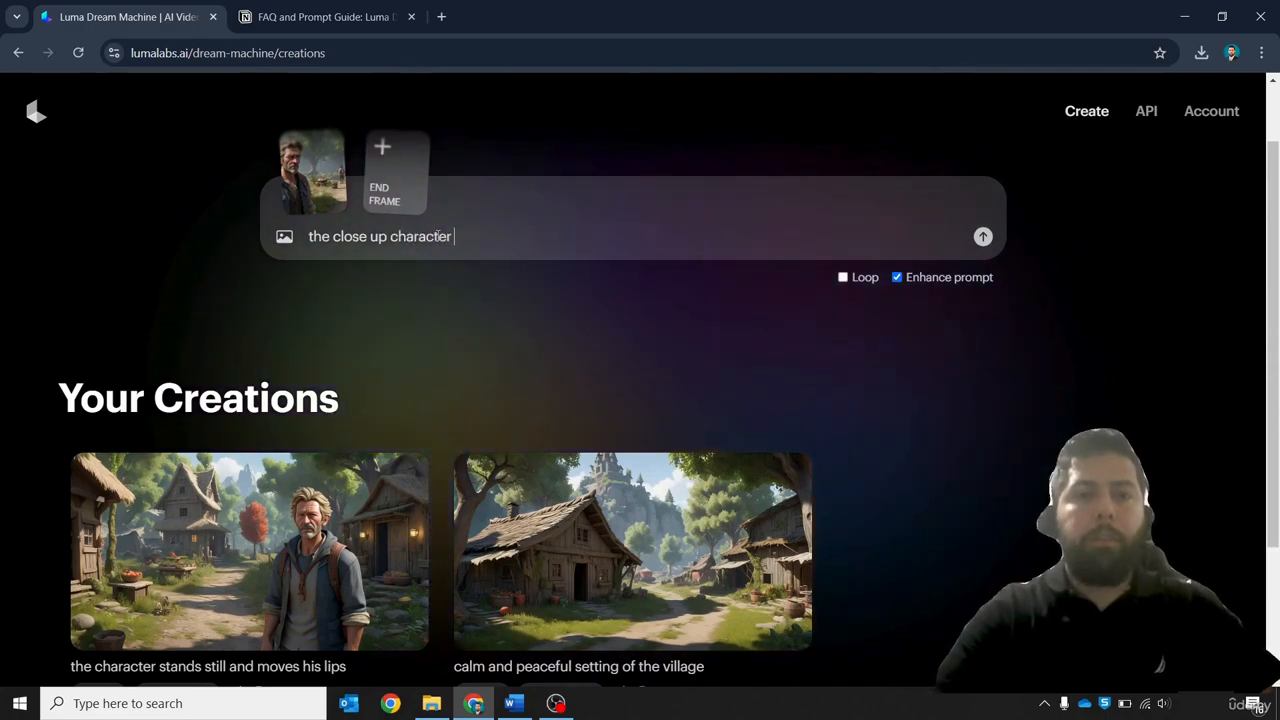
type("tands")
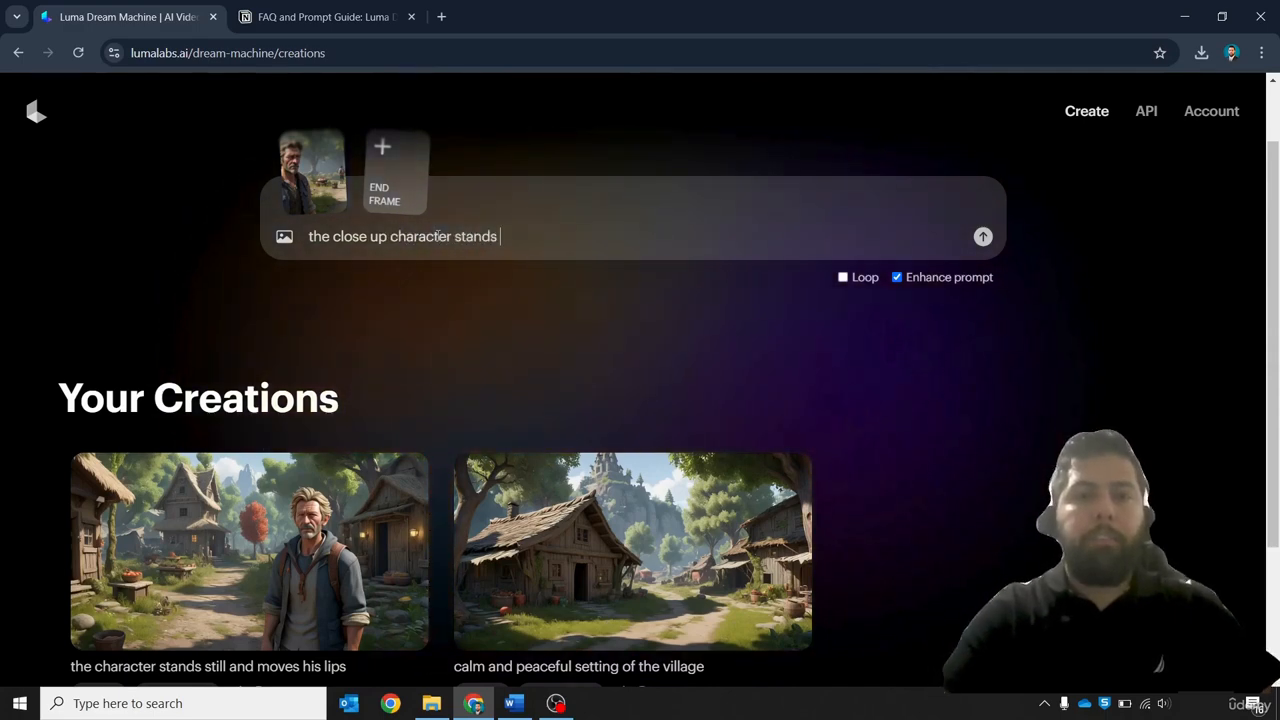
type(" still and moves his lips. The")
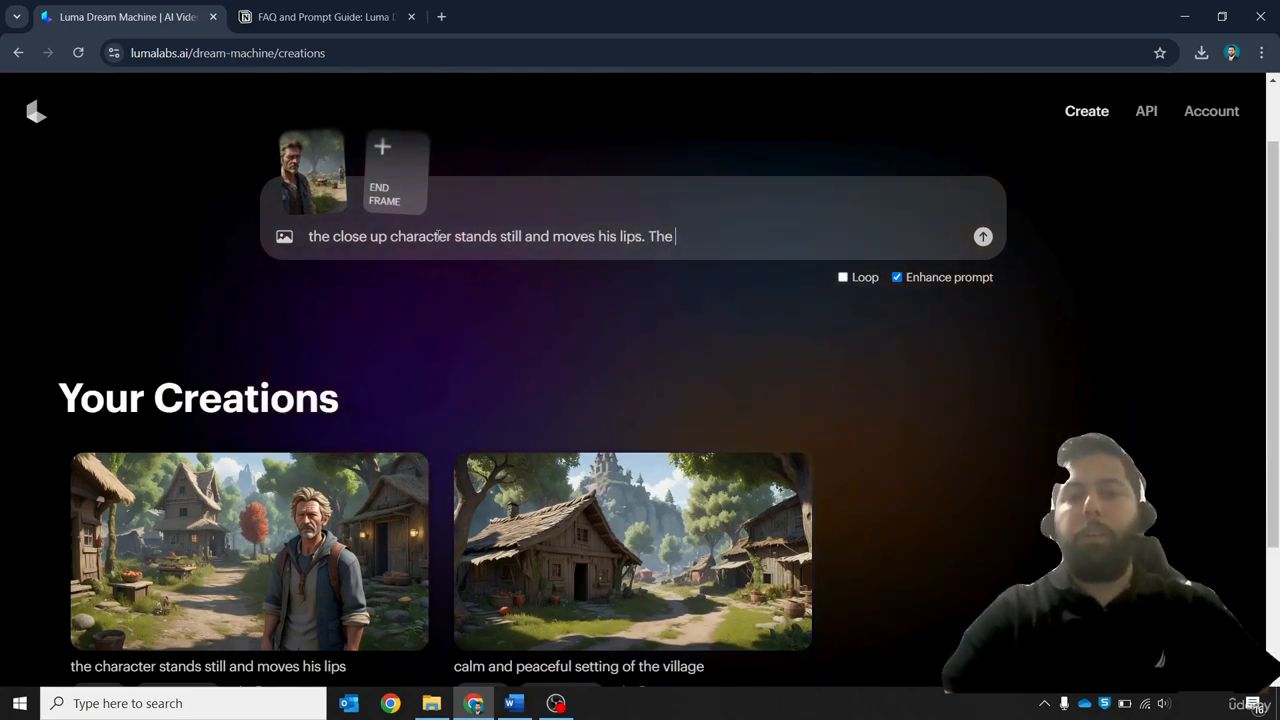
type(" character in the book walks slow")
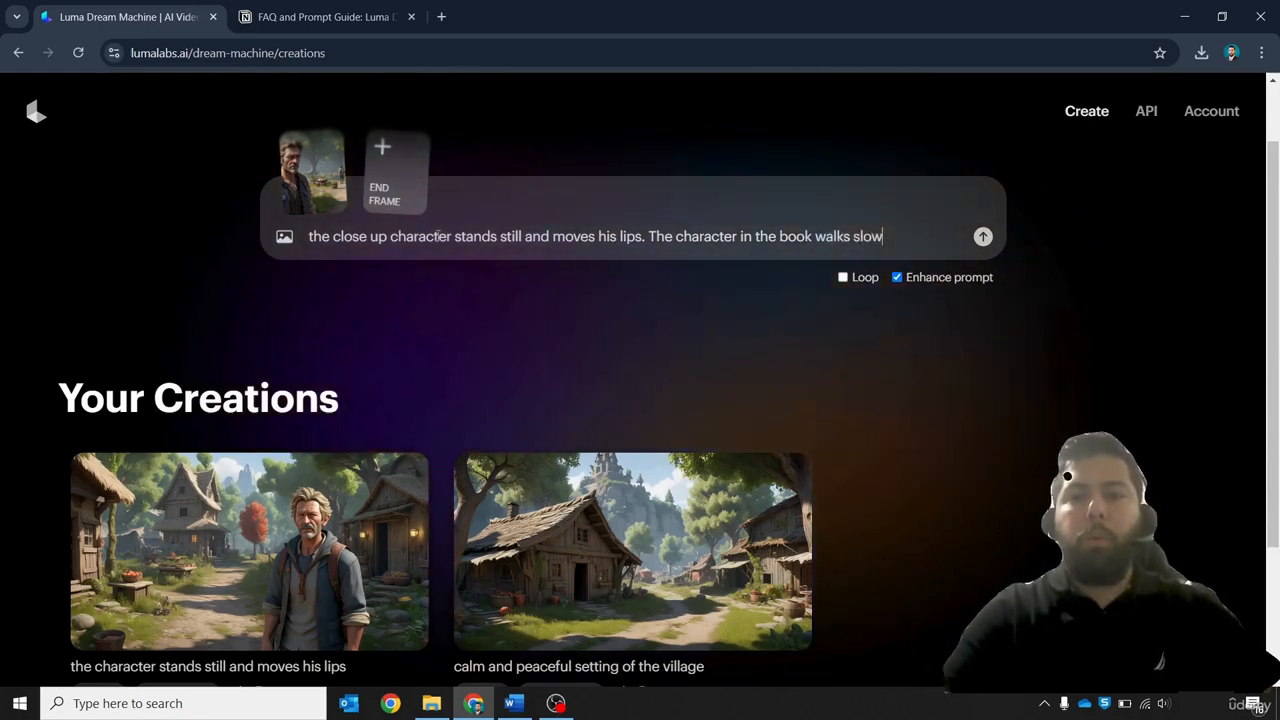
type("ey")
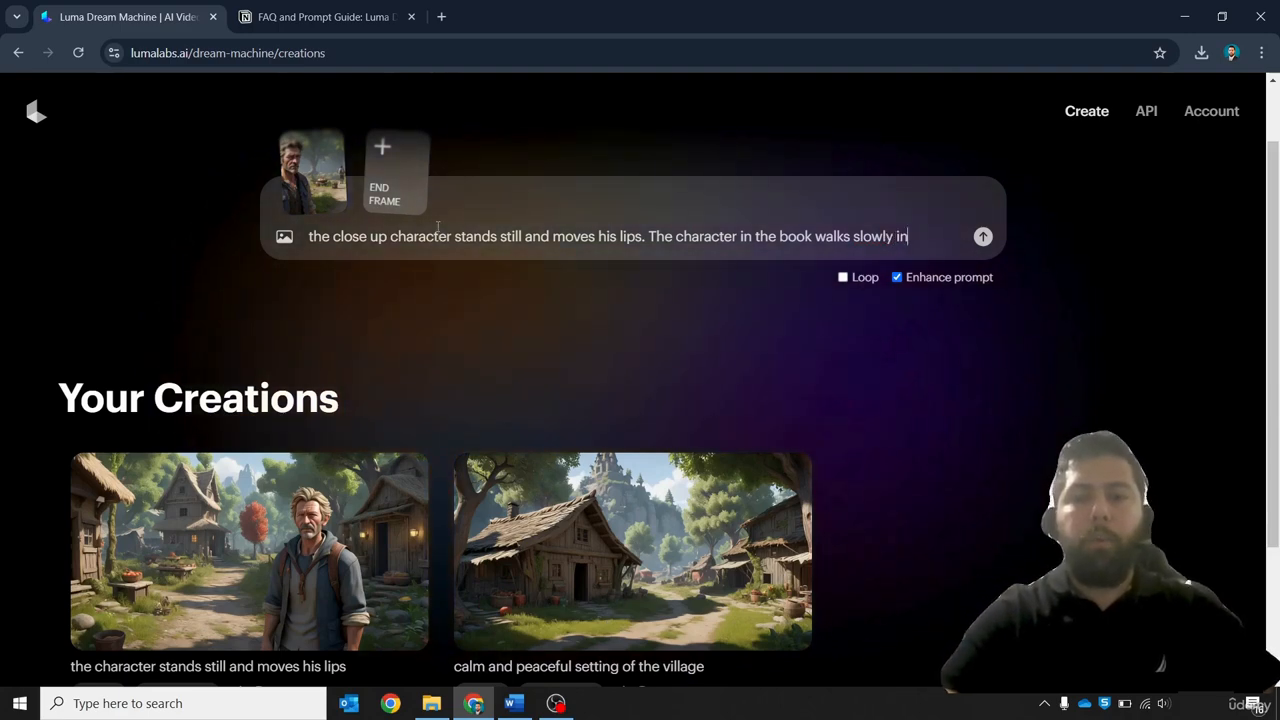
type(" into the forest")
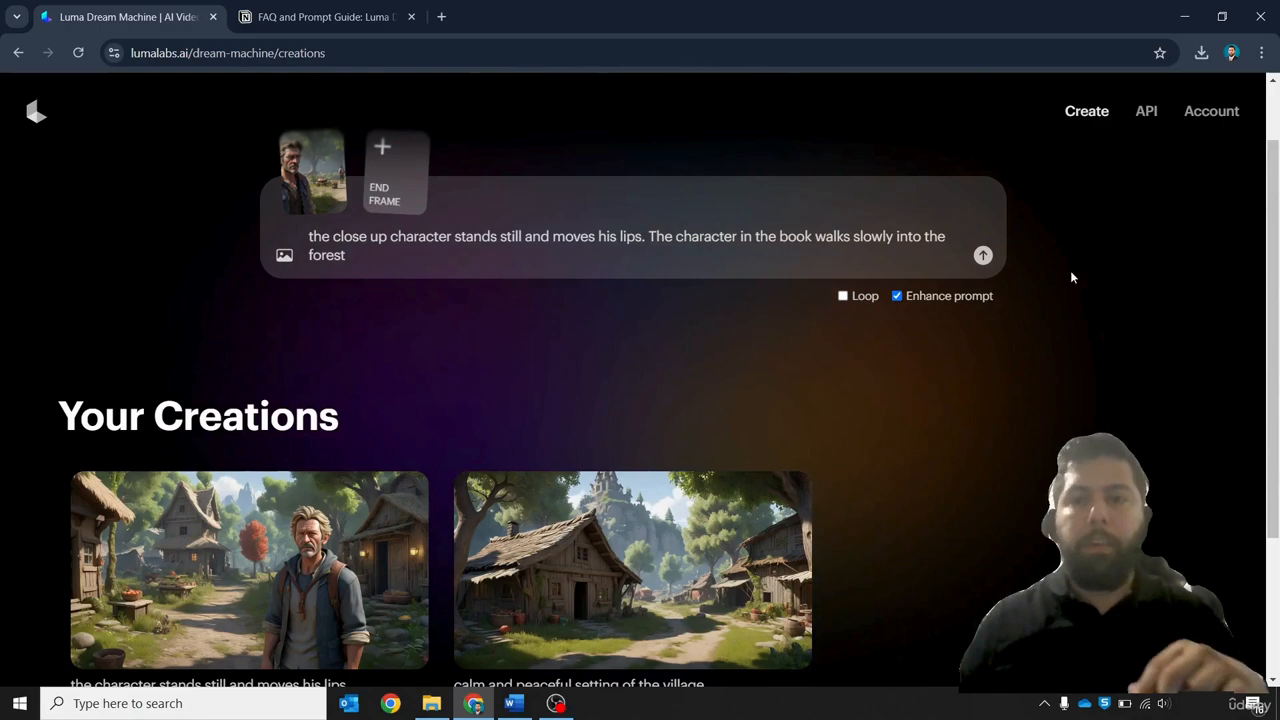
left_click(983, 255)
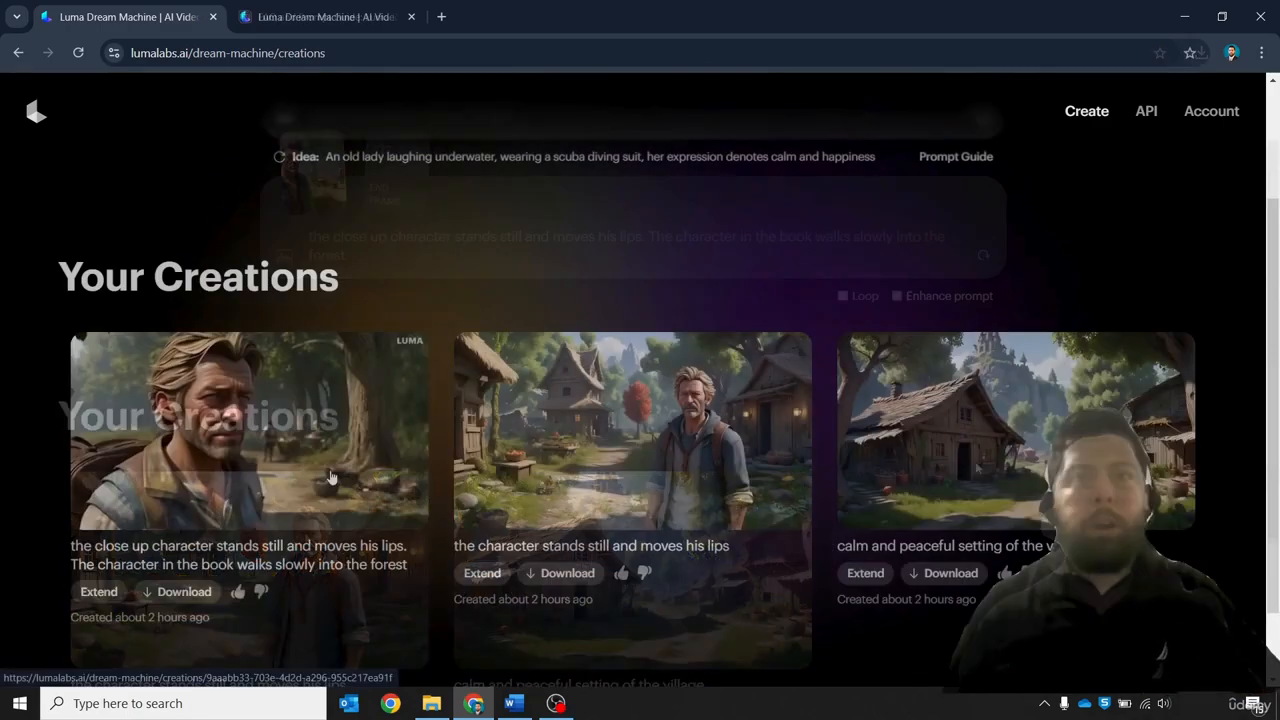
Review the new close-up character video and reread the Scene 1 narrator text in the script
left_click(332, 474)
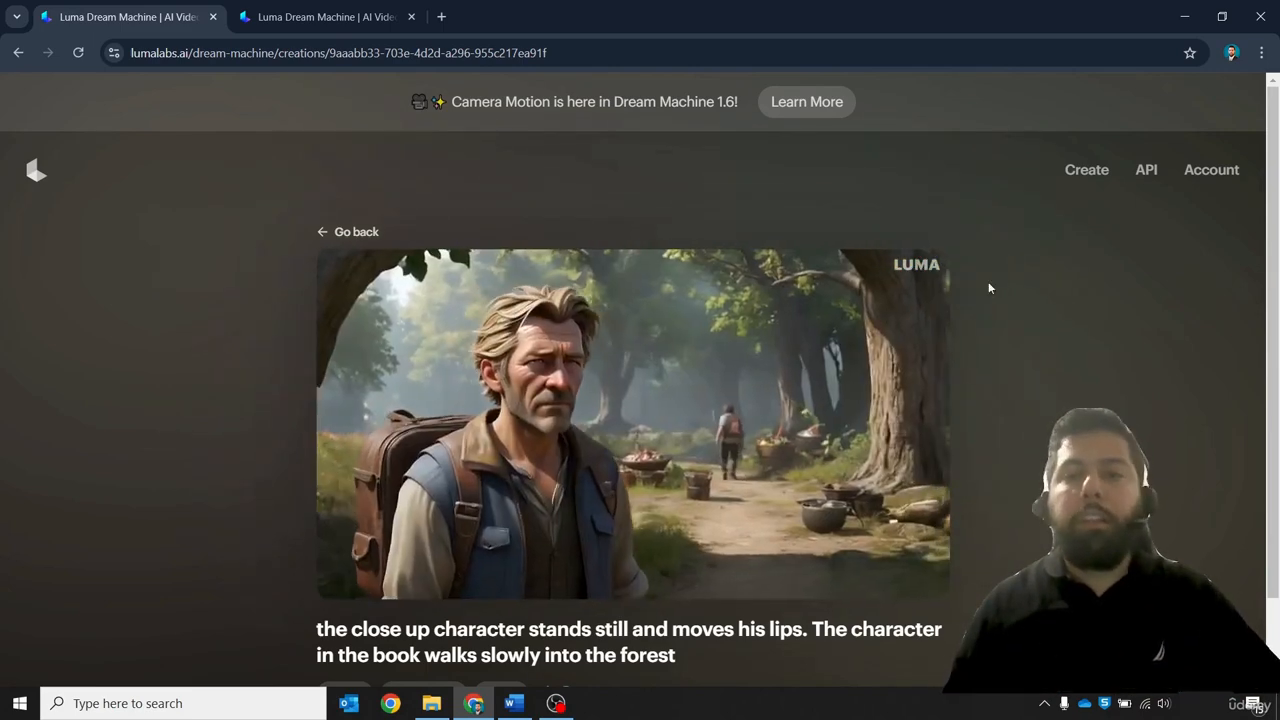
left_click(345, 232)
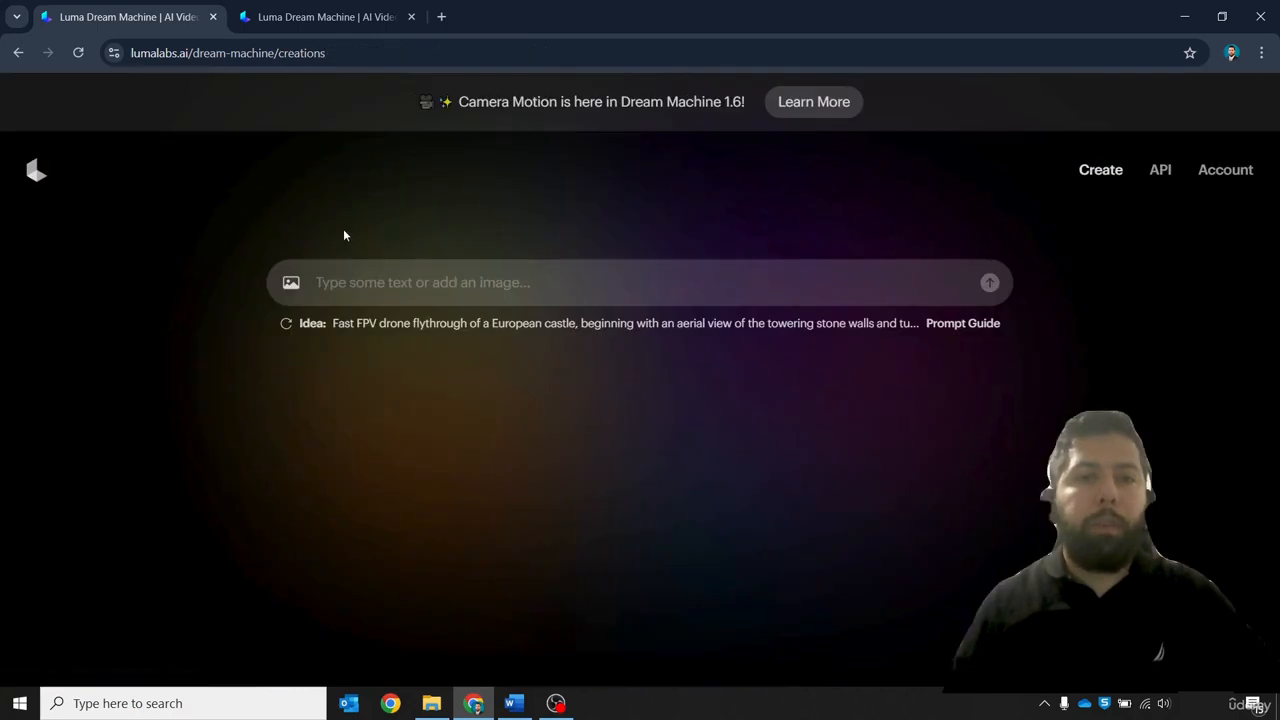
left_click(513, 703)
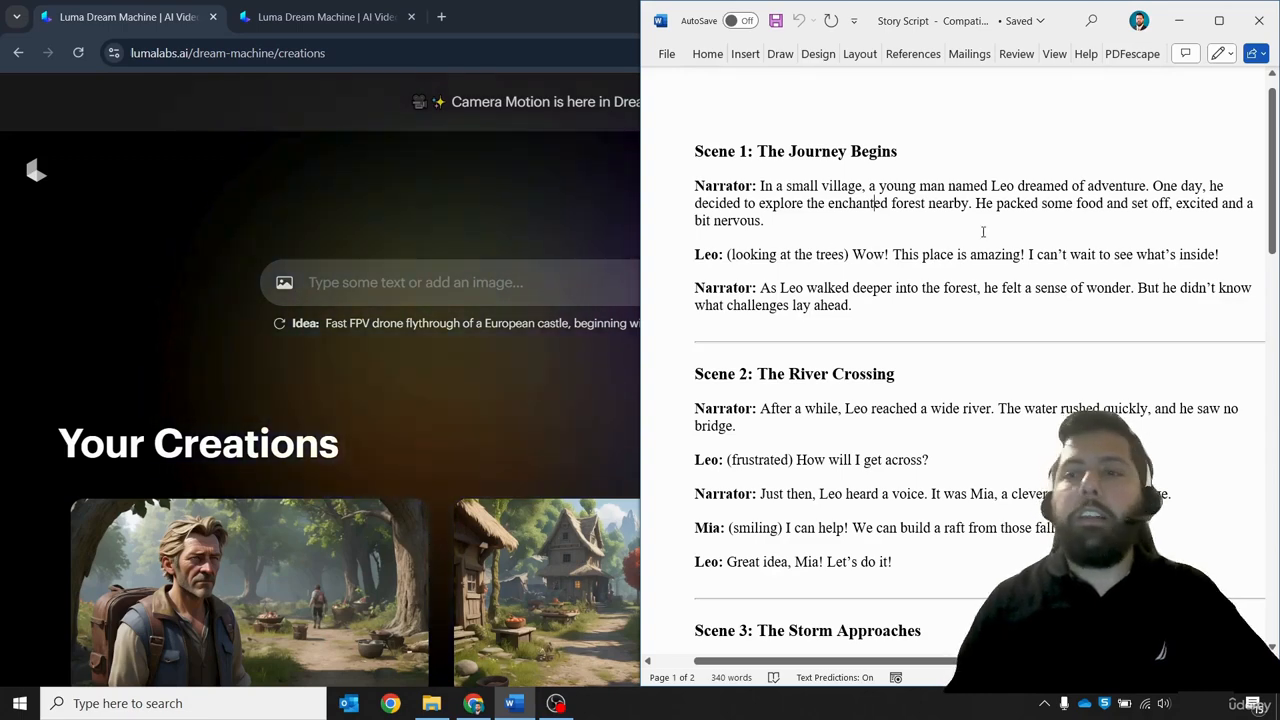
left_click_drag(1152, 186, 1165, 218)
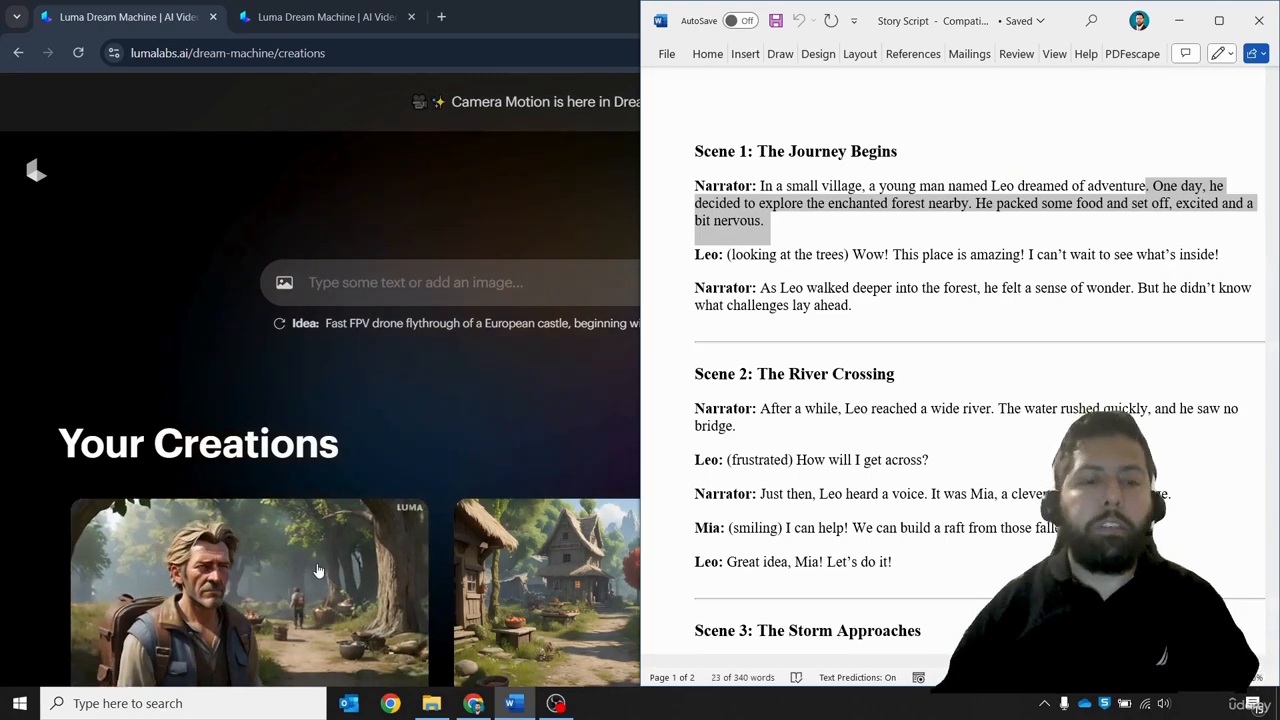
left_click(978, 237)
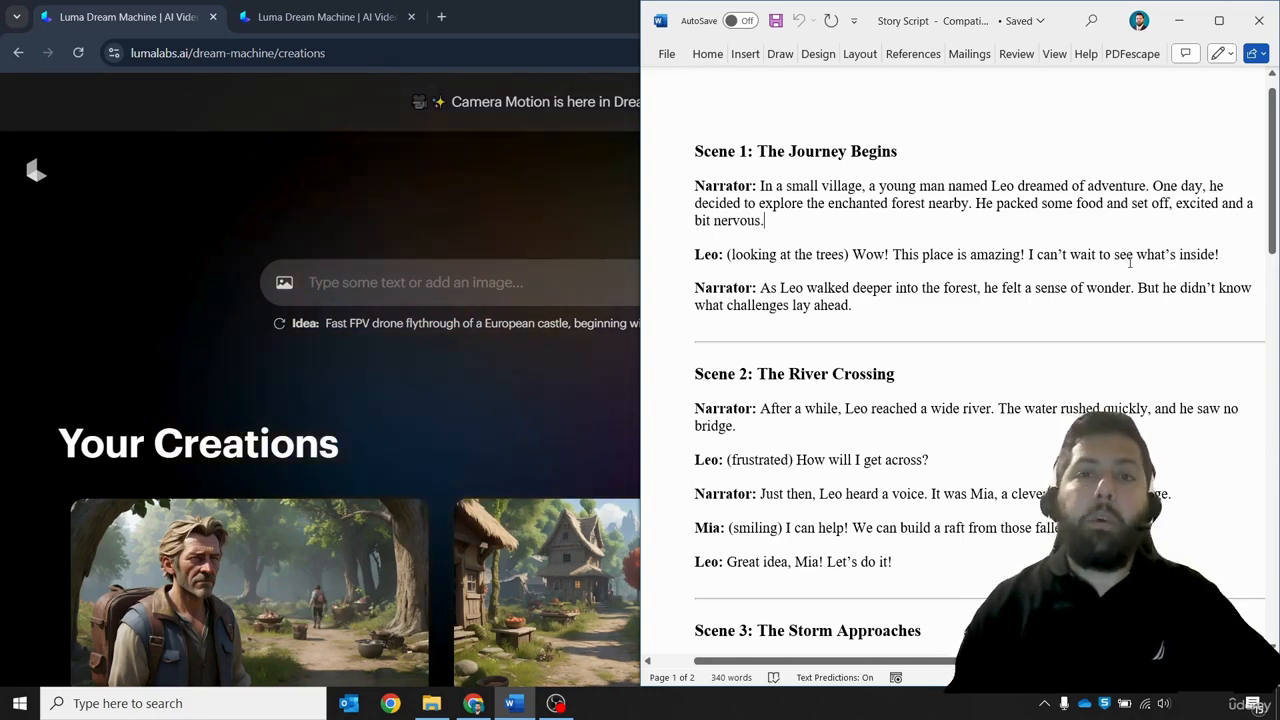
Add image 1.2 from the Scene 1 folder as the starting frame and submit the prompt: The character is excited, he stands still and moves his lips while talking
left_click(285, 283)
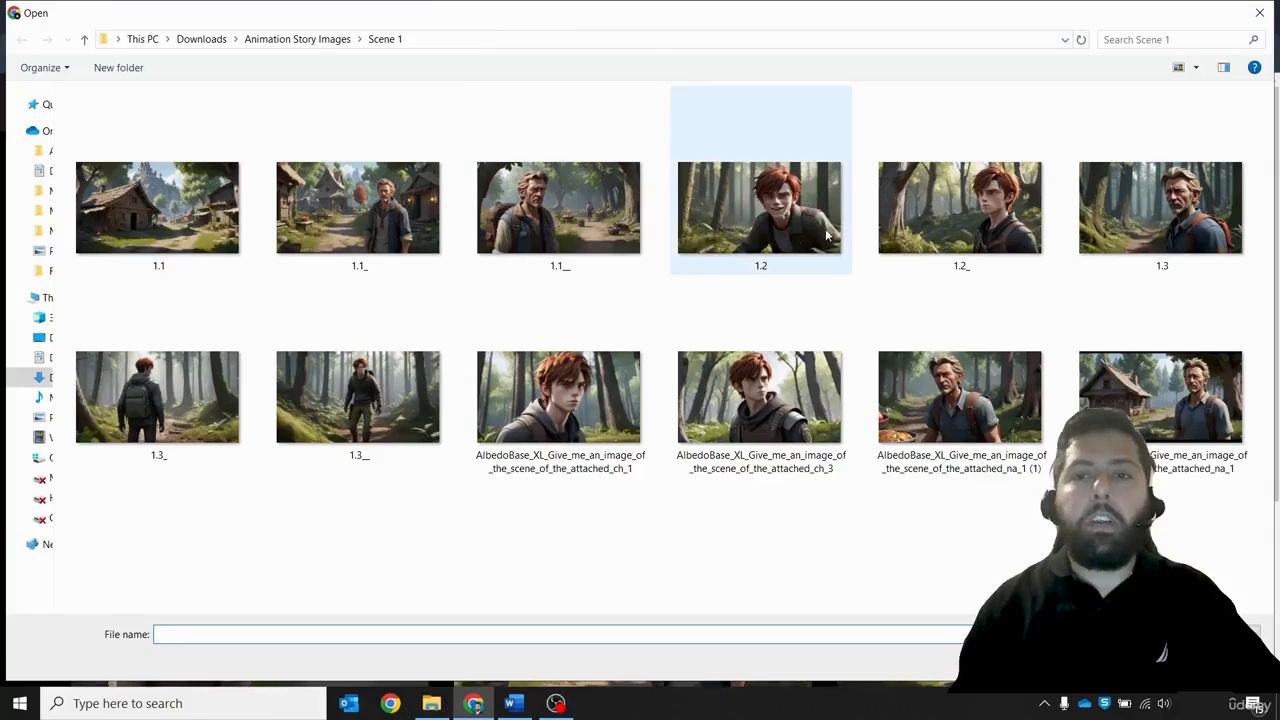
double_click(813, 236)
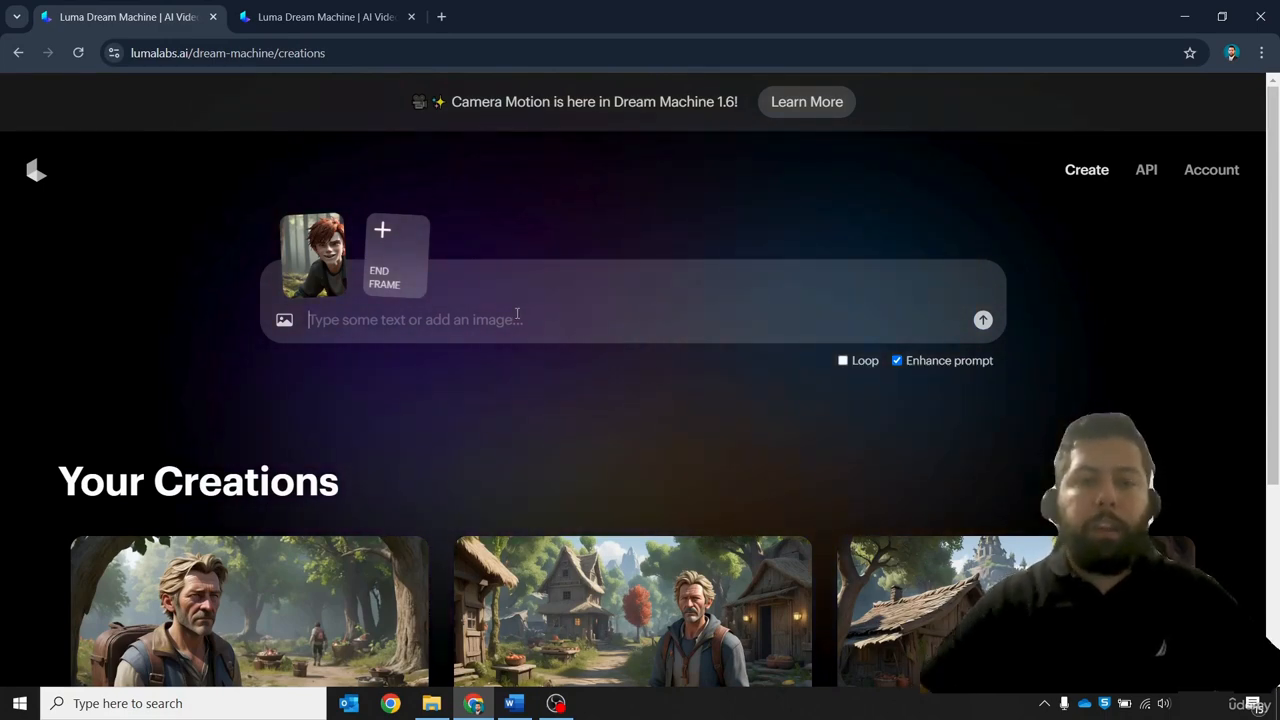
type("The character is excited, he")
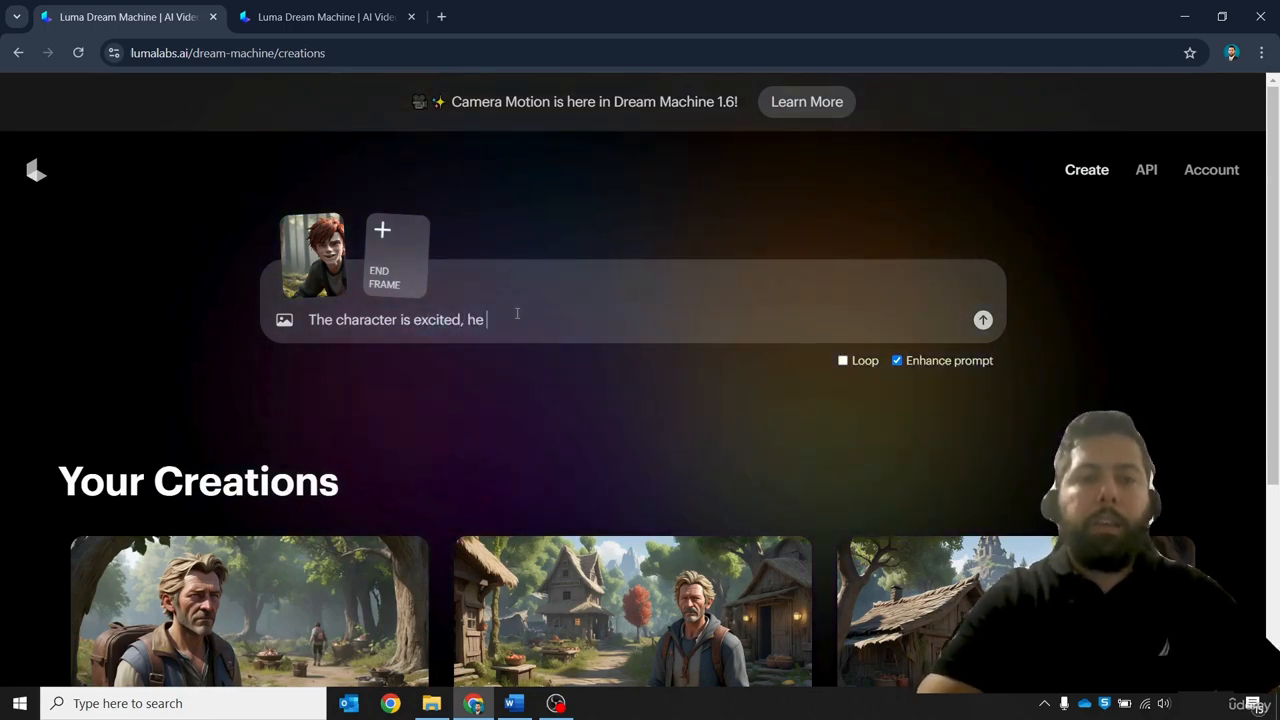
type("stands still an")
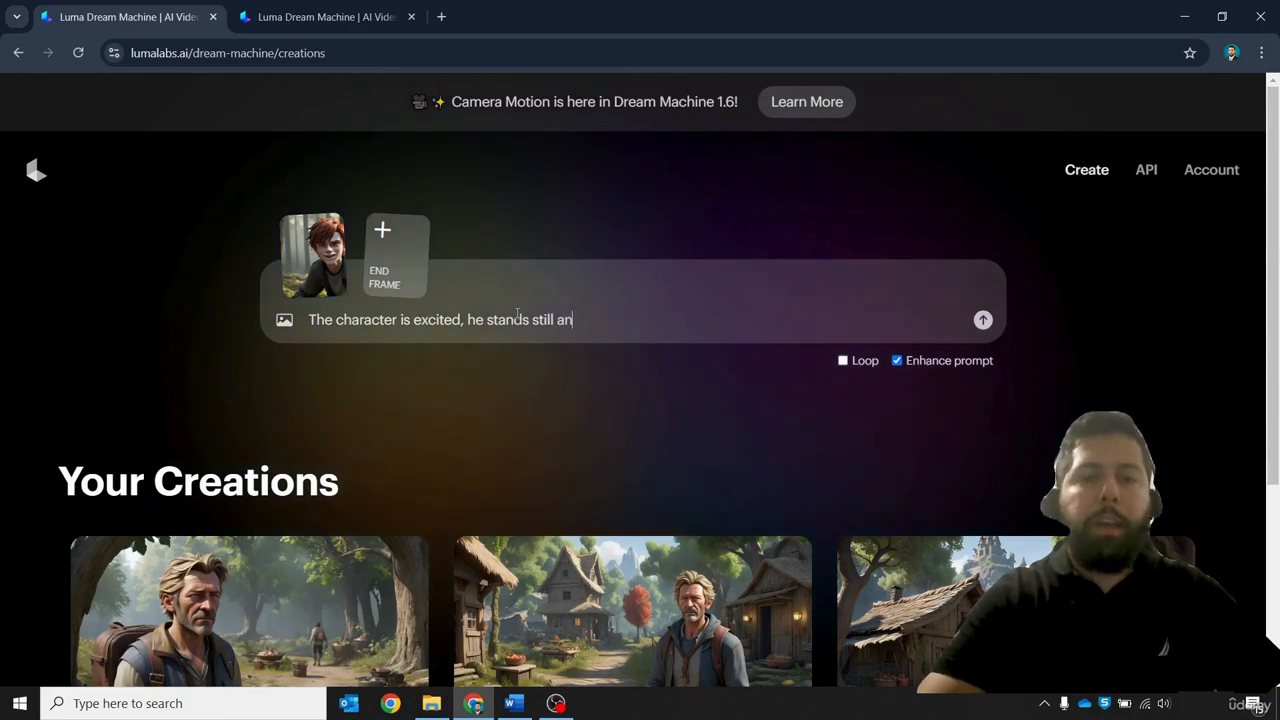
type("d moves his ")
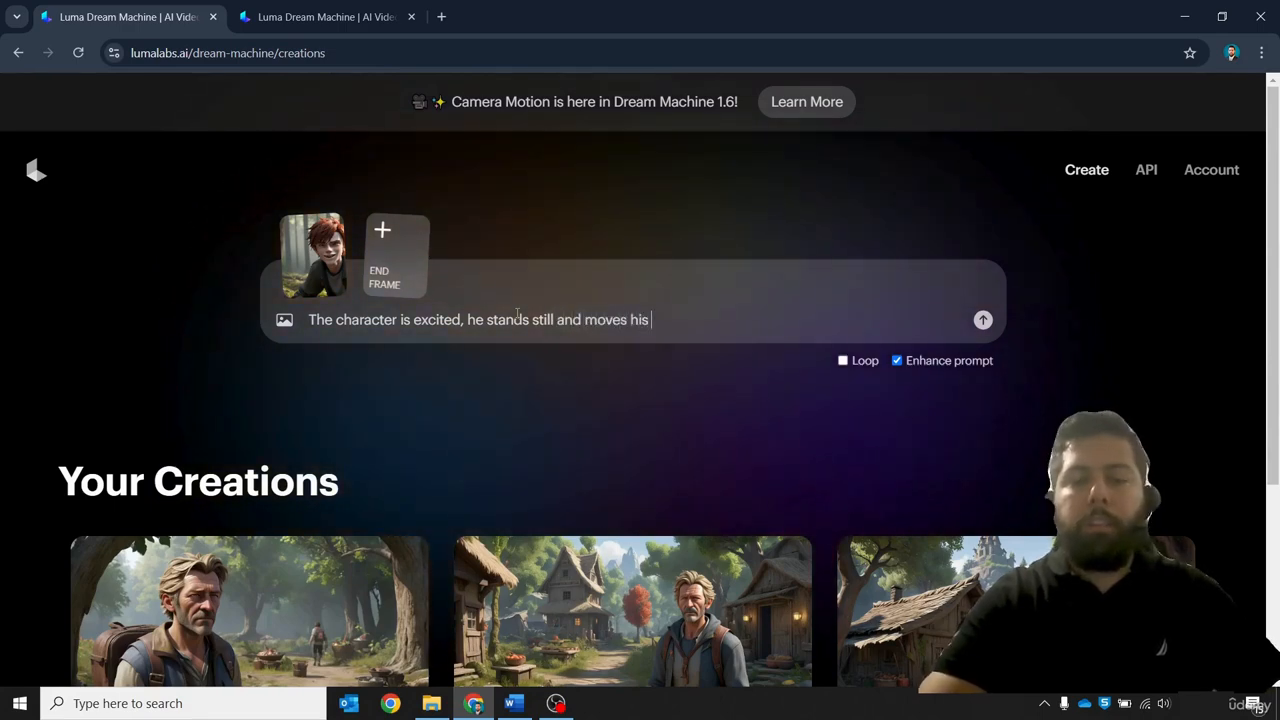
type("lo")
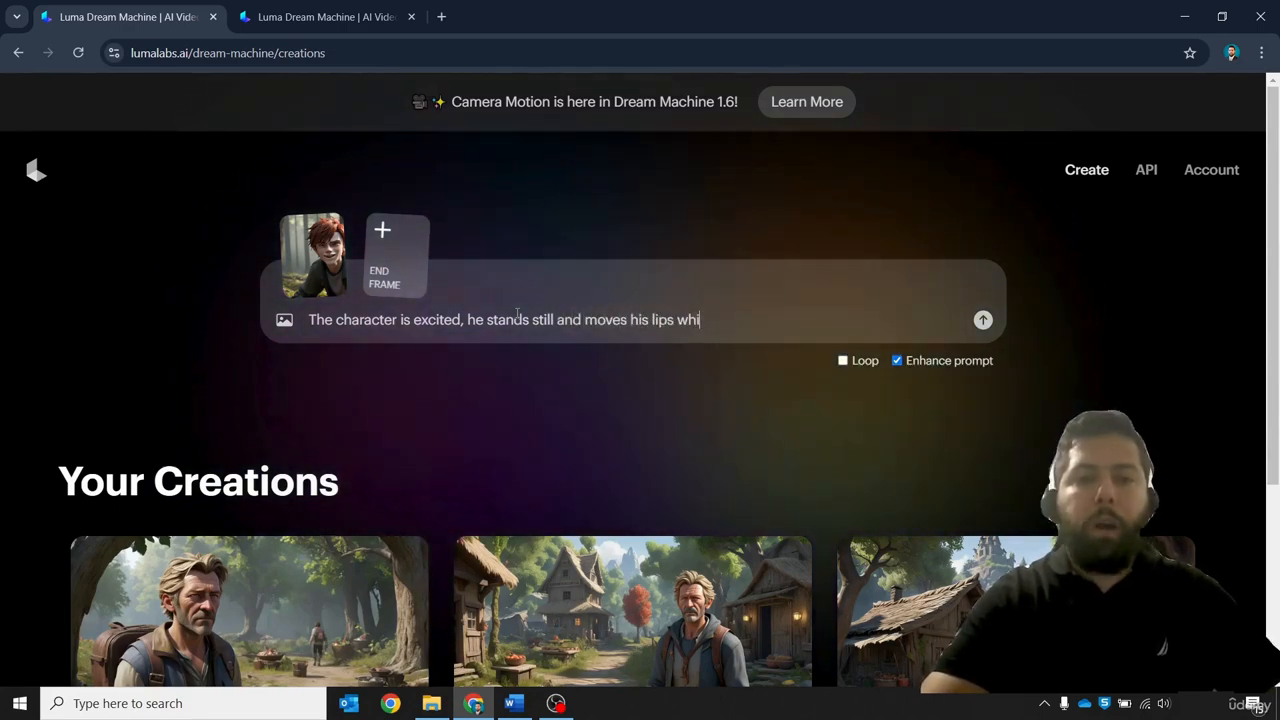
type("ps while talking")
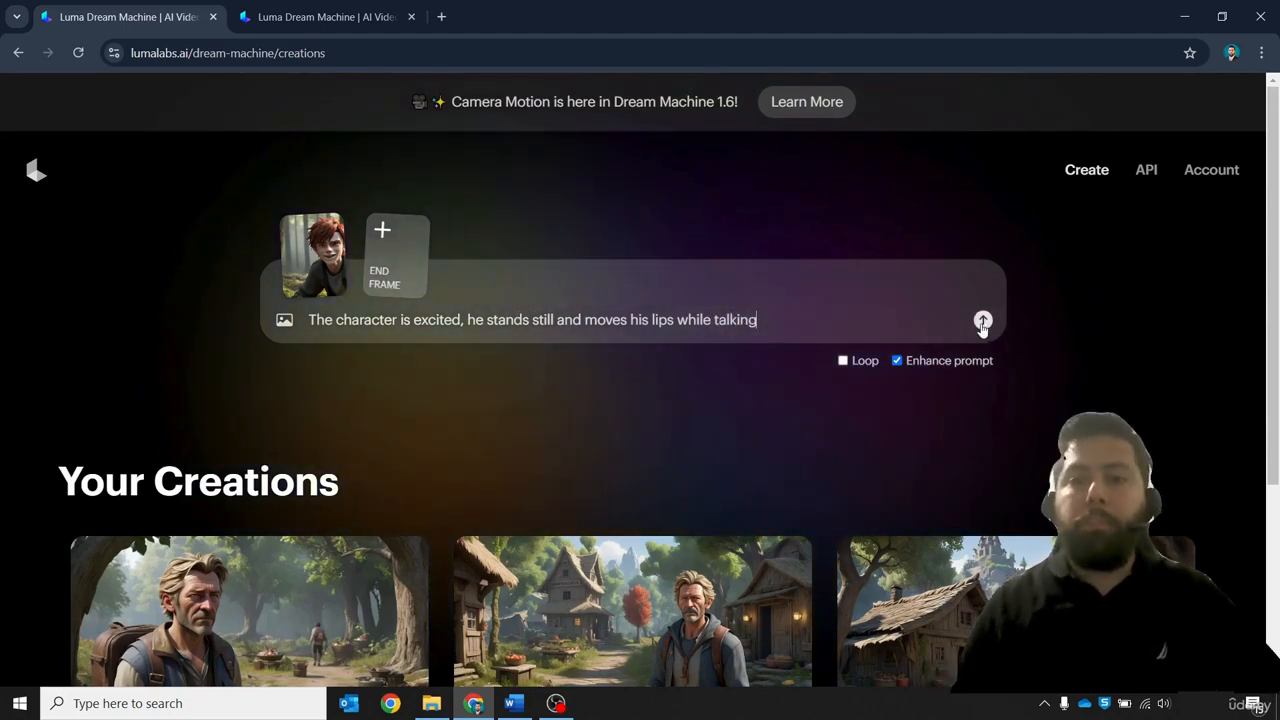
left_click(983, 320)
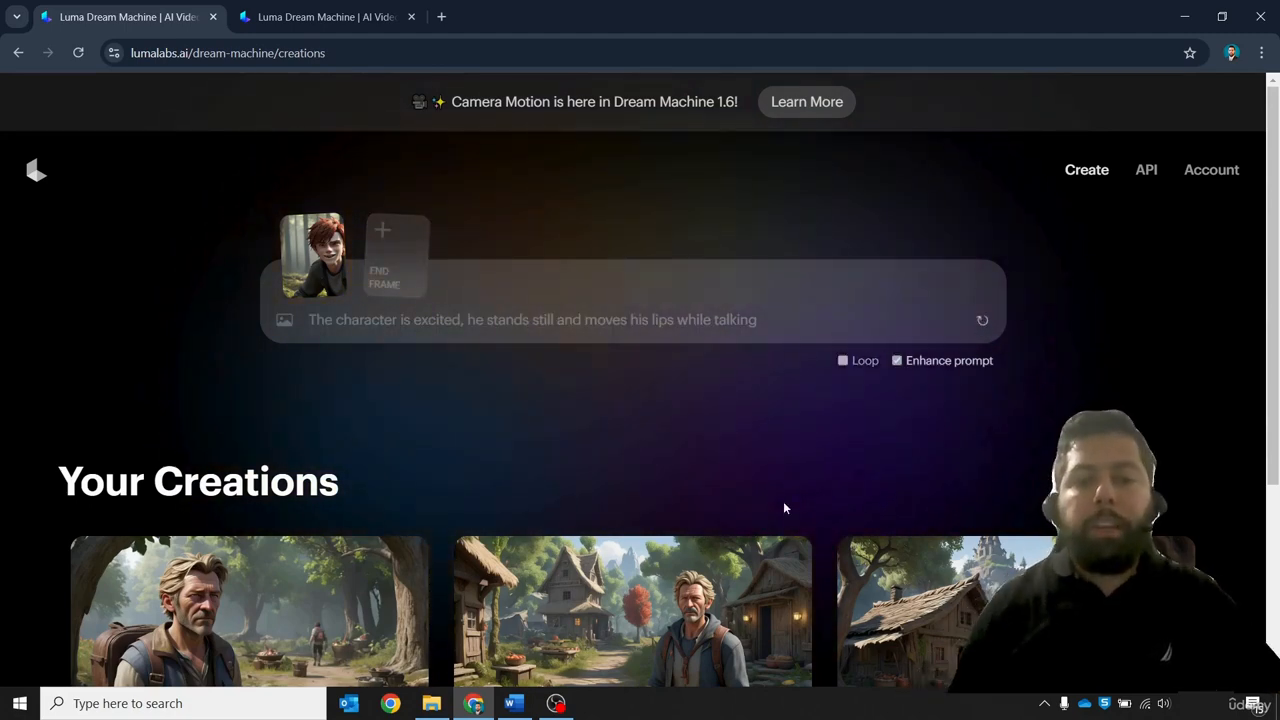
Check Leo's line in the script, then add image 1.2 again and submit the prompt: The character is looking up at trees. He's standing still and his lips are moving as he talks
left_click(514, 703)
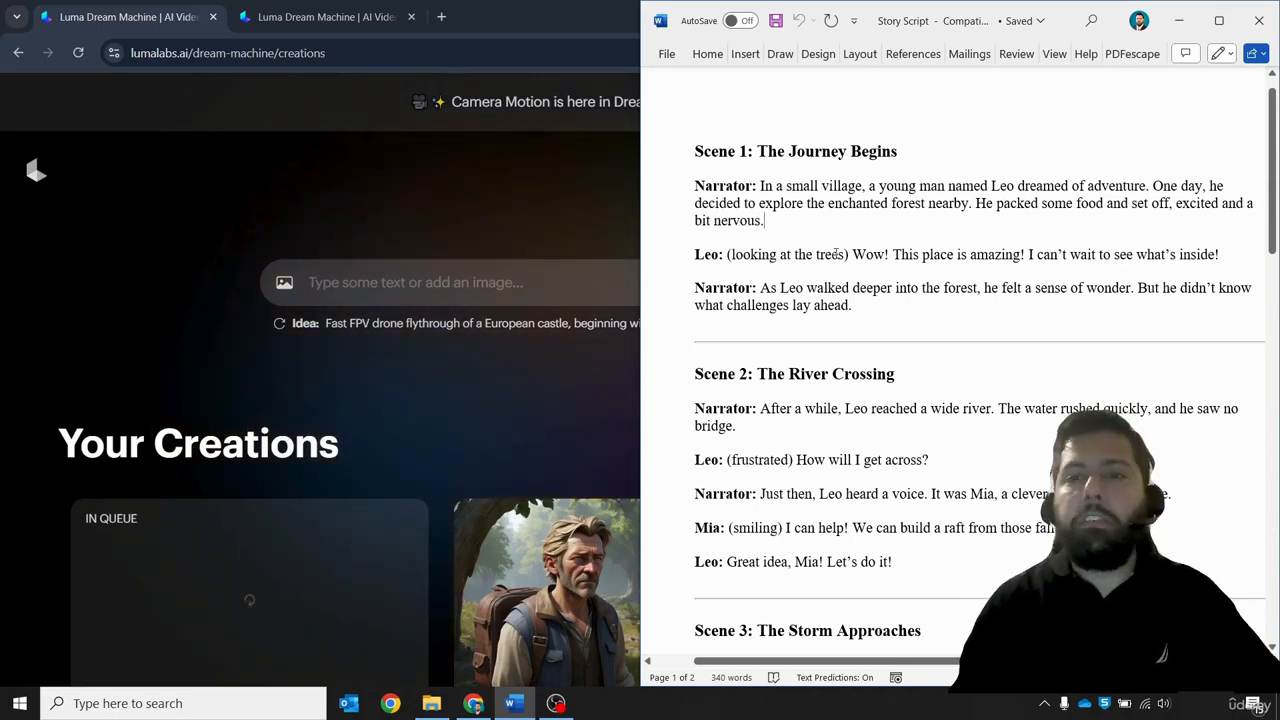
scroll(885, 254, "down", 1)
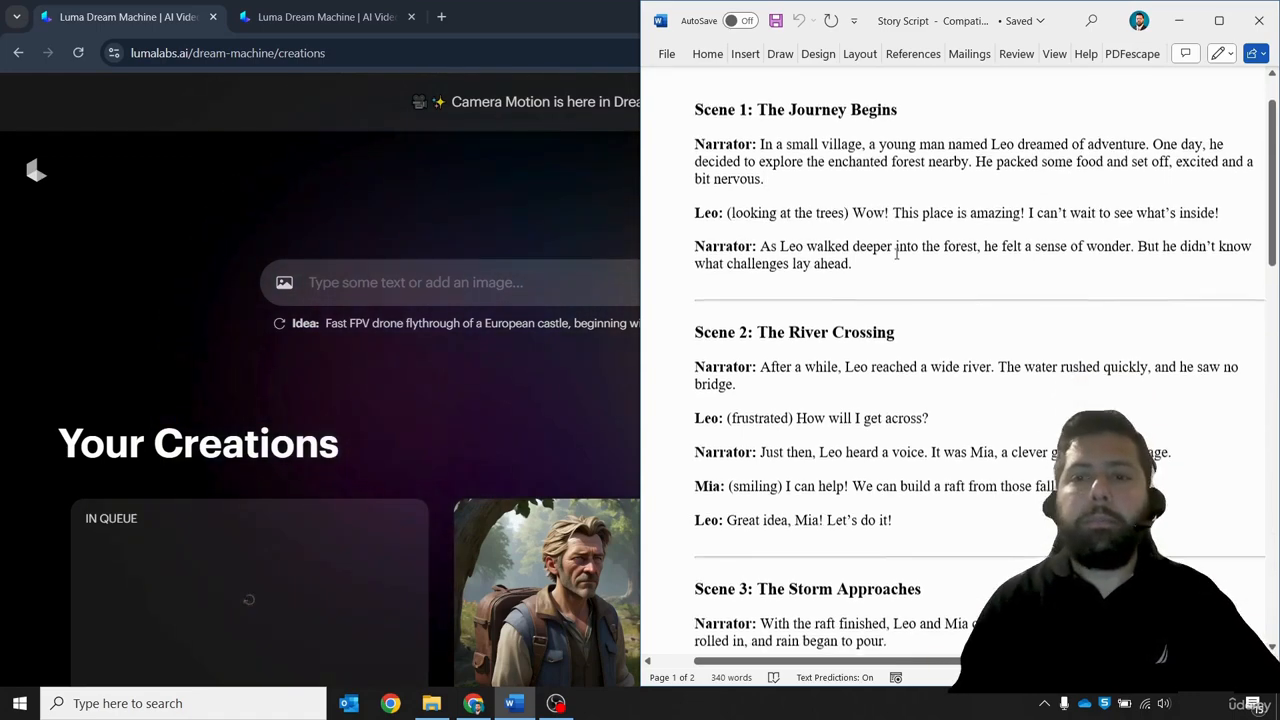
scroll(890, 252, "down", 1)
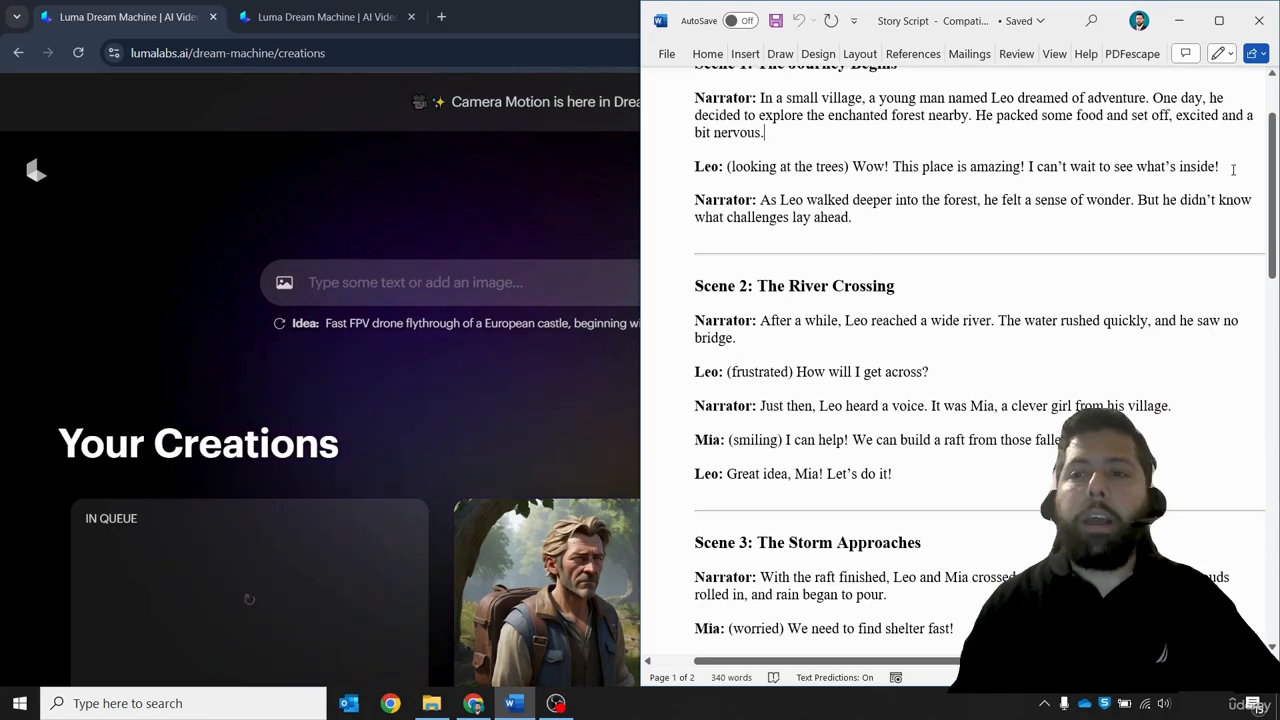
left_click(380, 326)
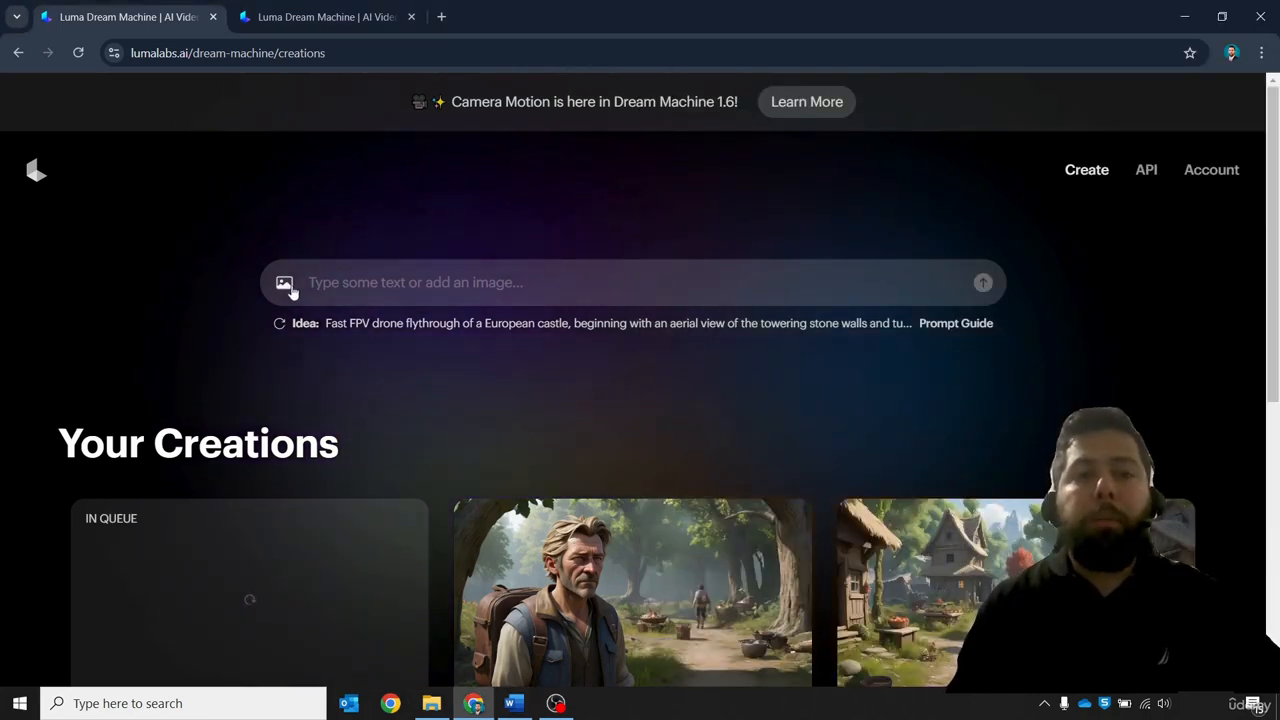
left_click(284, 282)
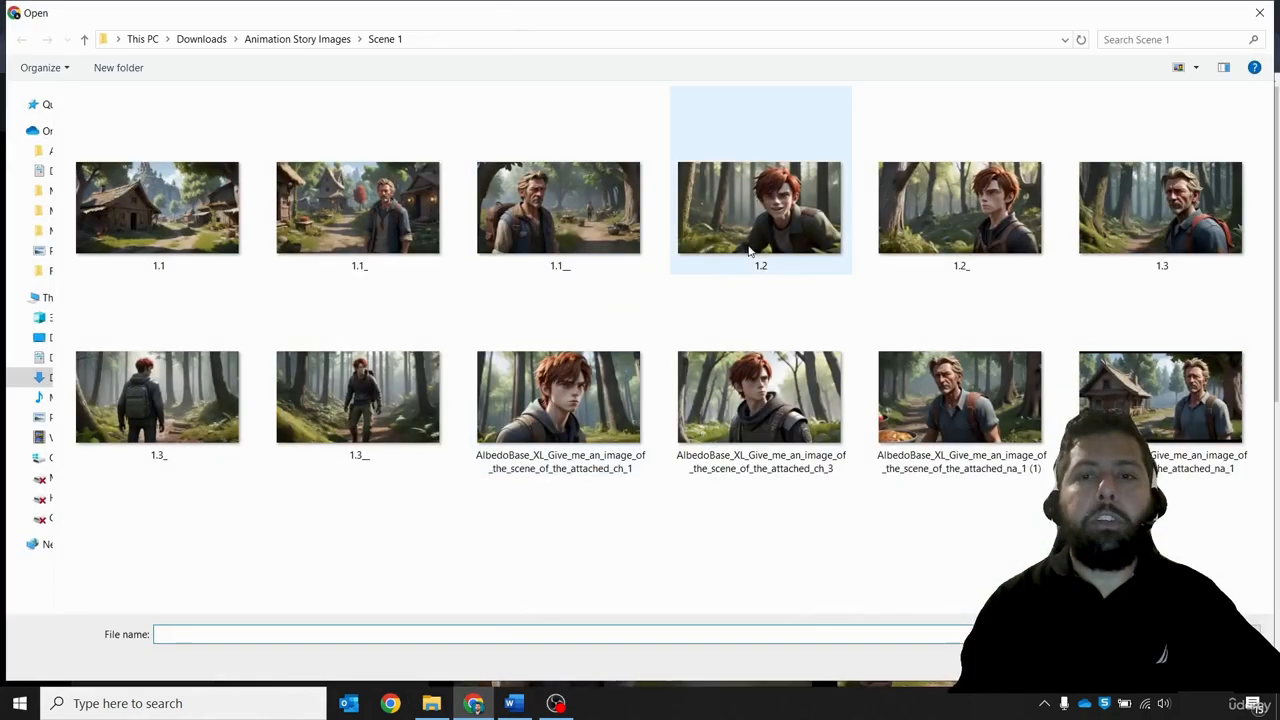
double_click(783, 250)
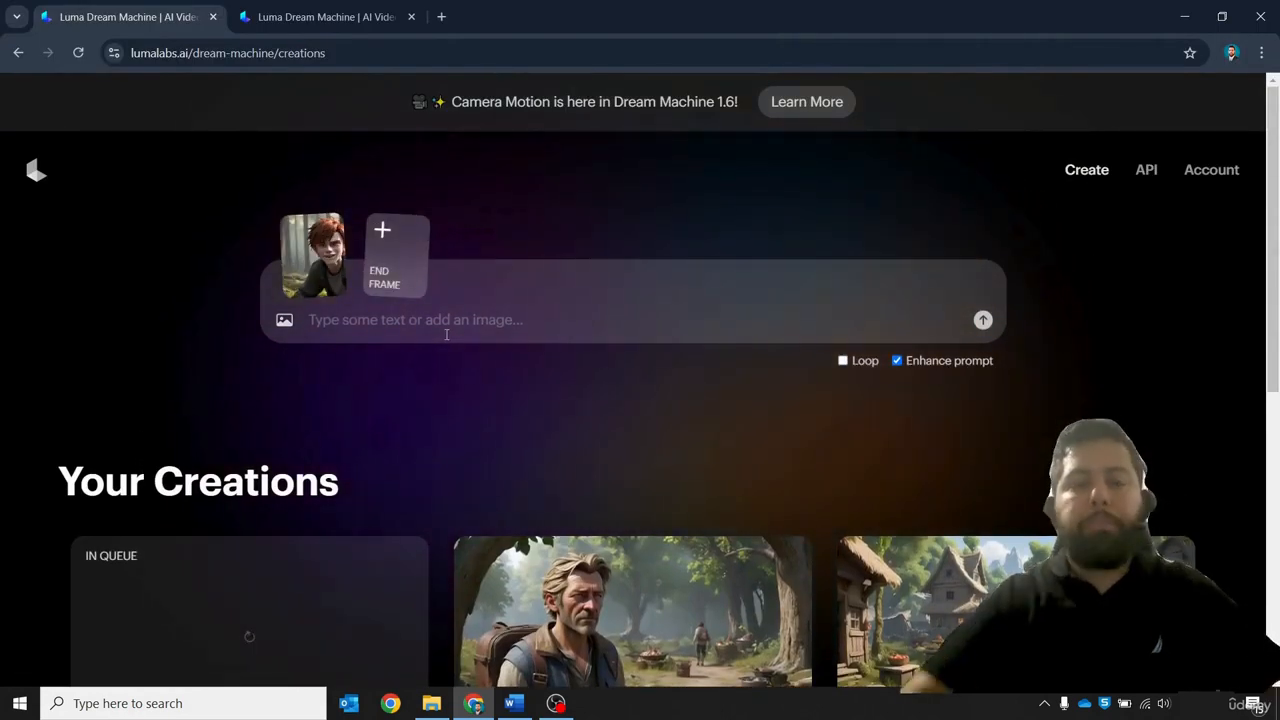
left_click(446, 334)
type("The chara")
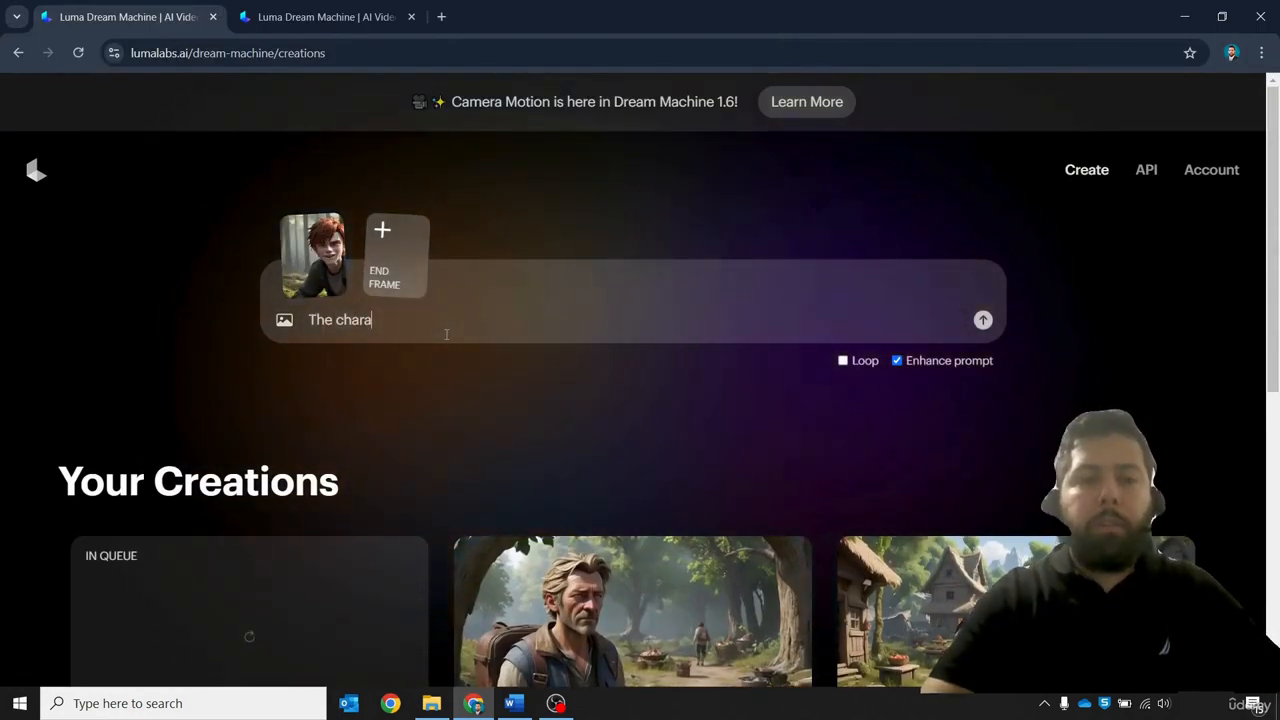
type("cter is ")
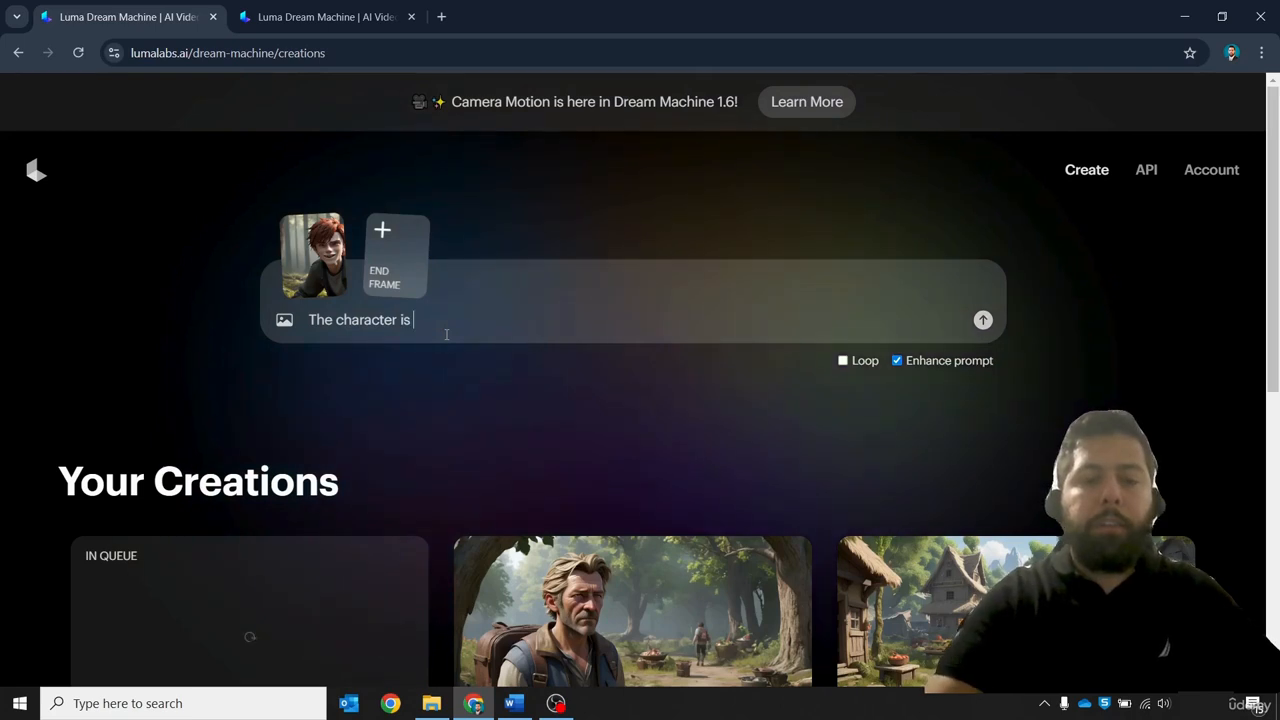
type("looking up a")
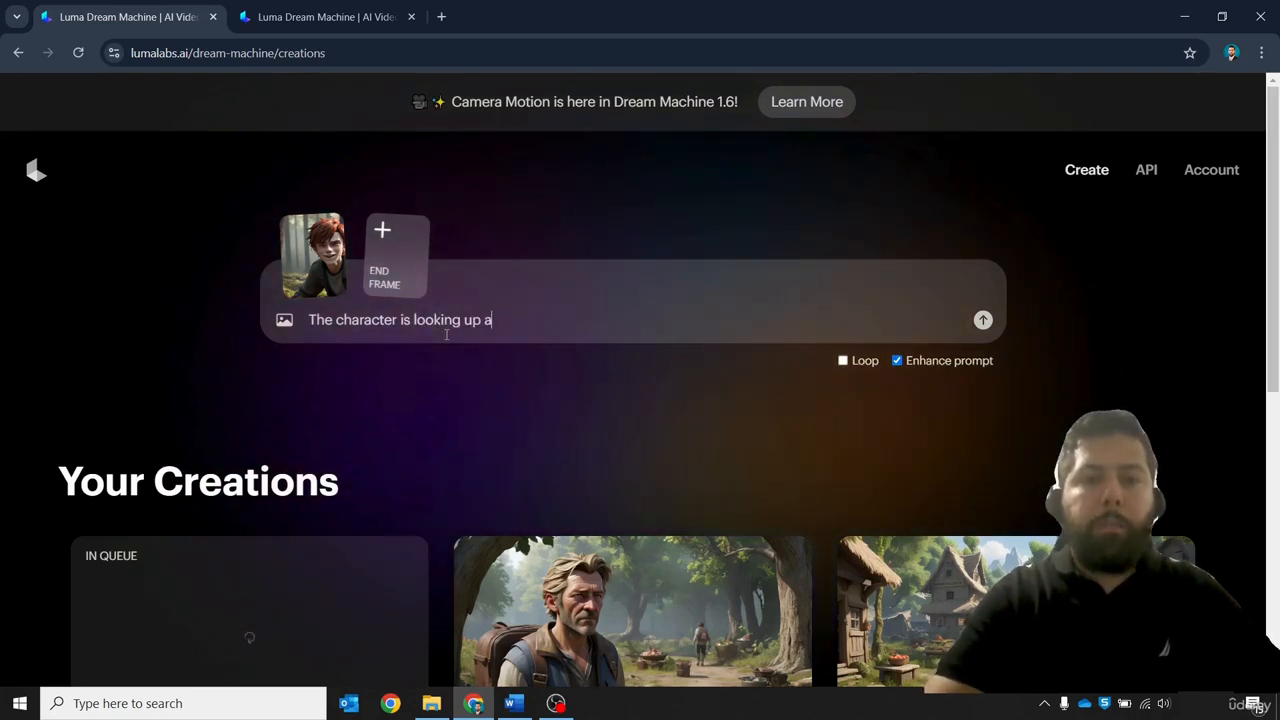
type("t trees")
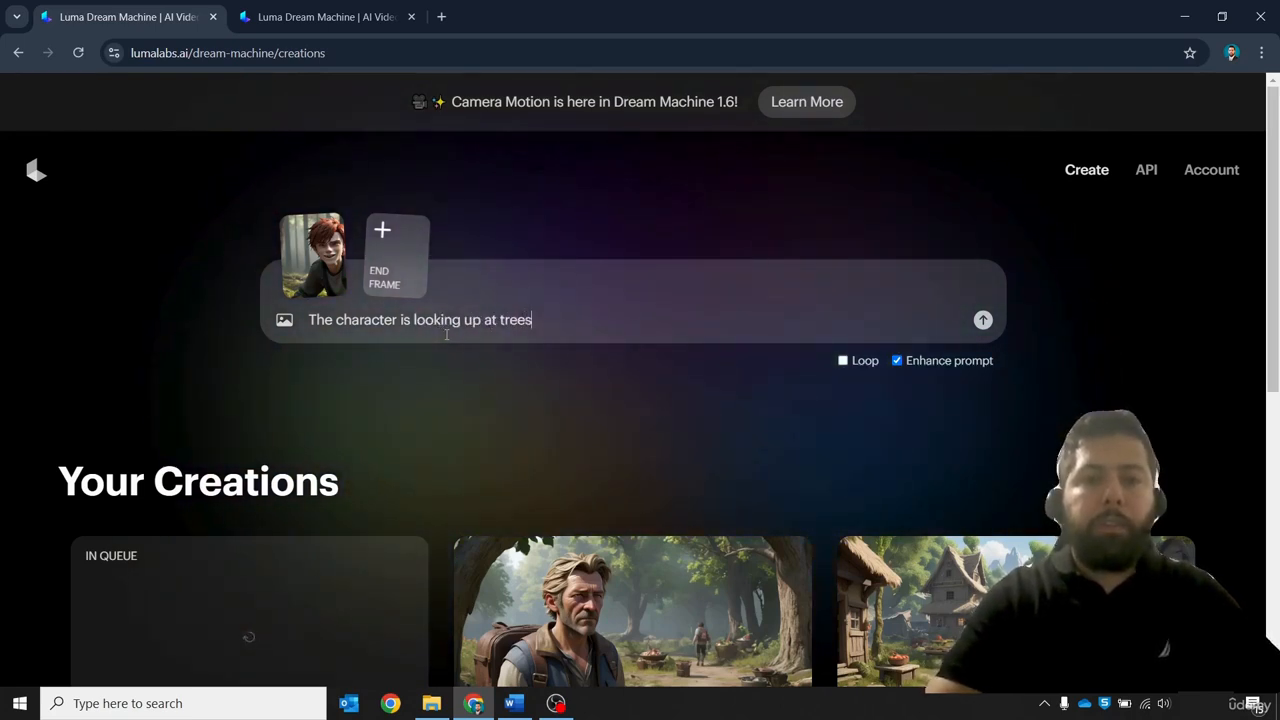
type(". He's standing")
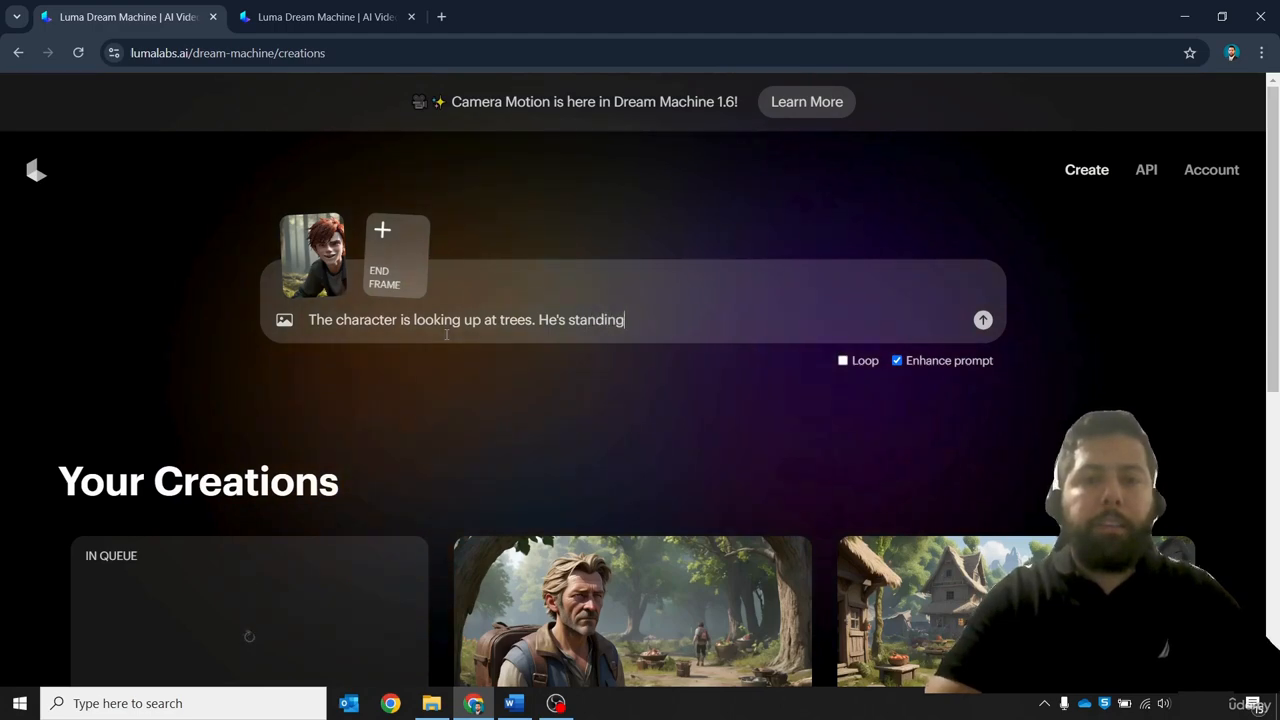
type(" still and his lip")
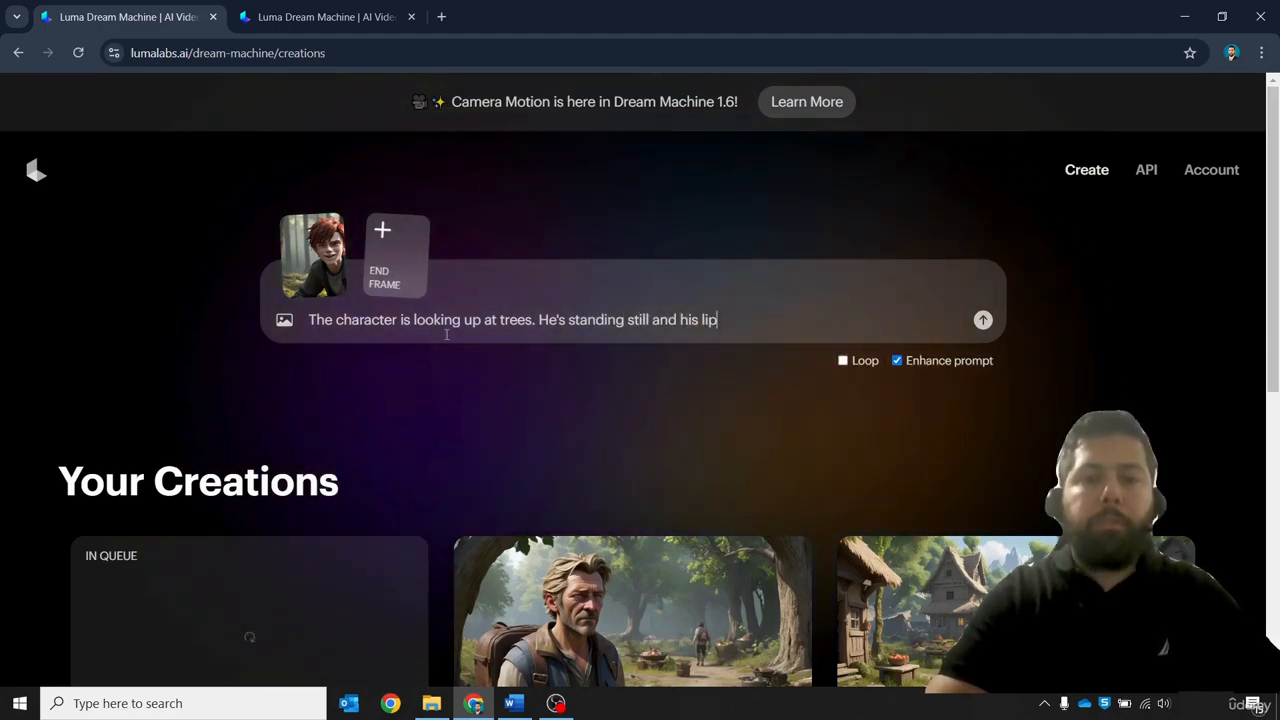
type("s are moving as he talks")
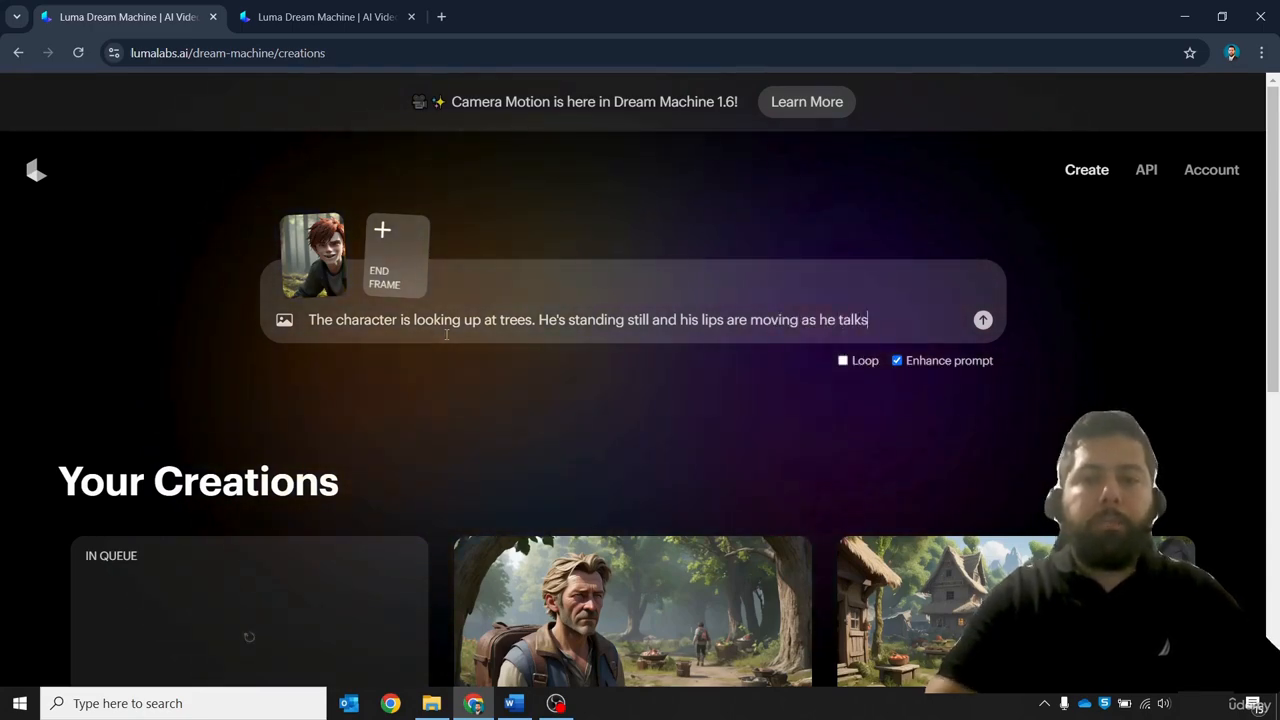
left_click(983, 319)
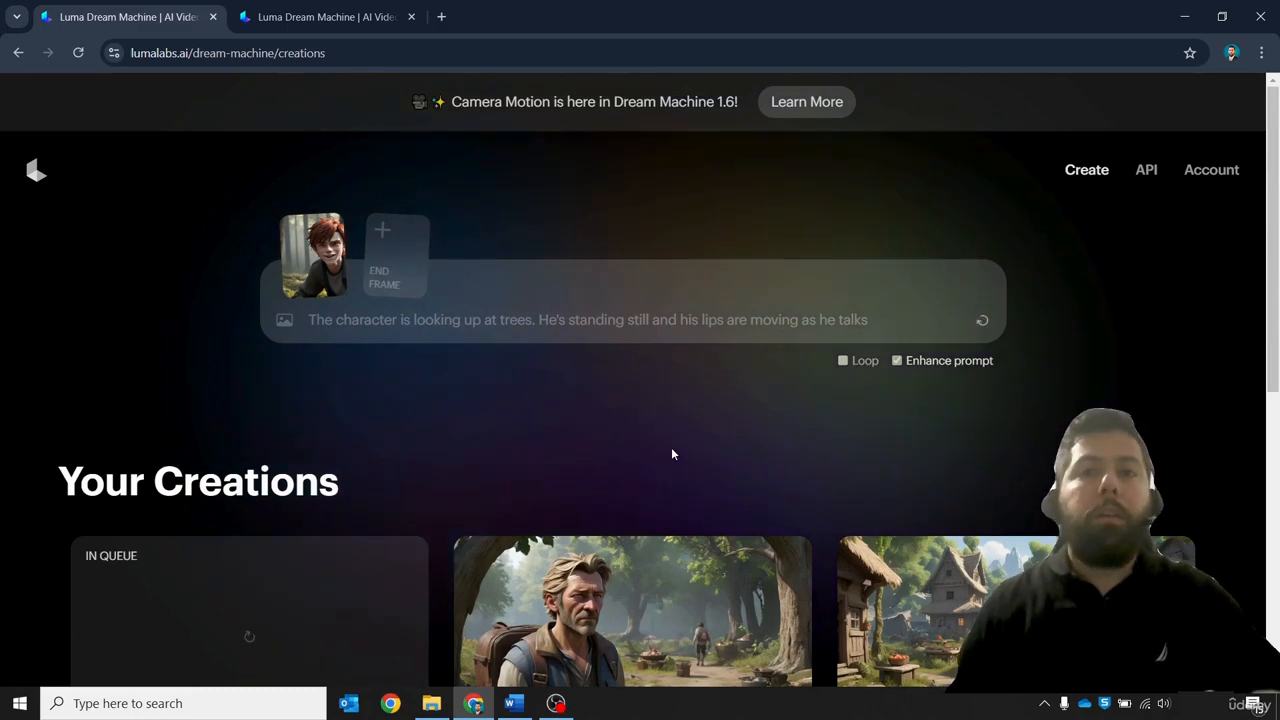
Review the queued generations against the script, then load image 1.2_ from the Scene 1 folder as the starting frame
scroll(643, 432, "down", 1)
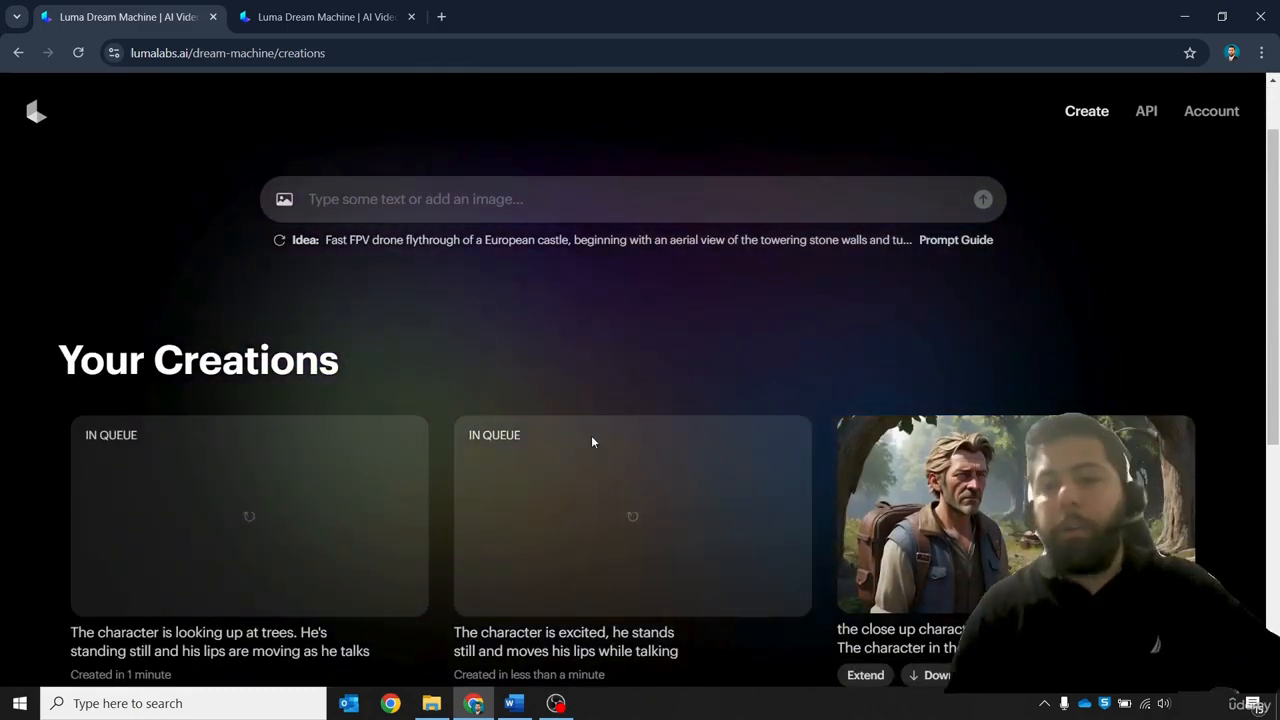
scroll(530, 575, "down", 1)
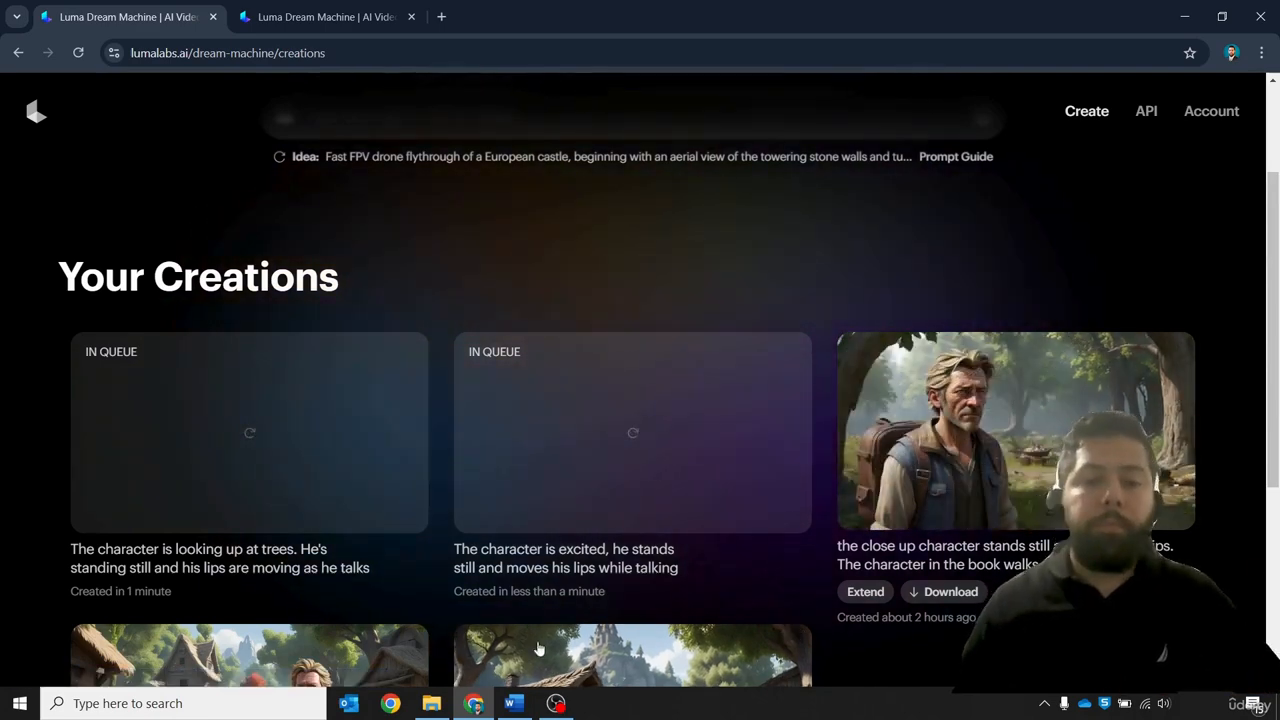
left_click(513, 703)
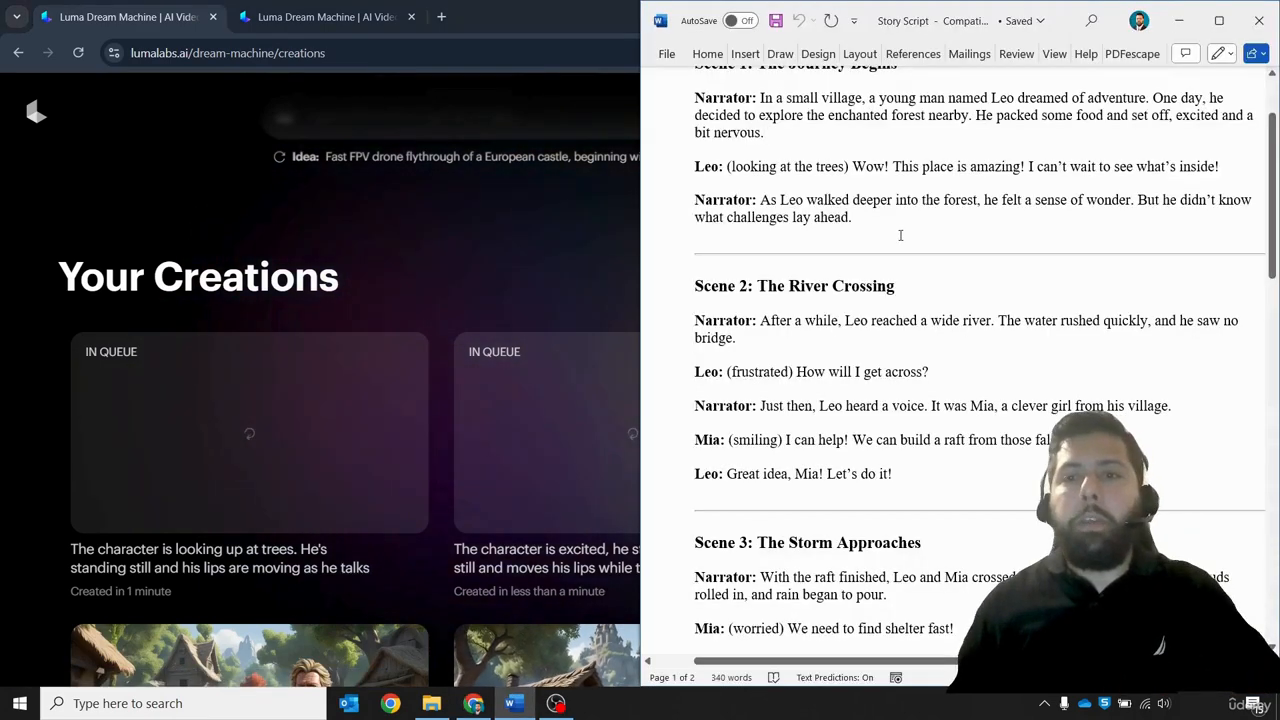
scroll(880, 245, "up", 1)
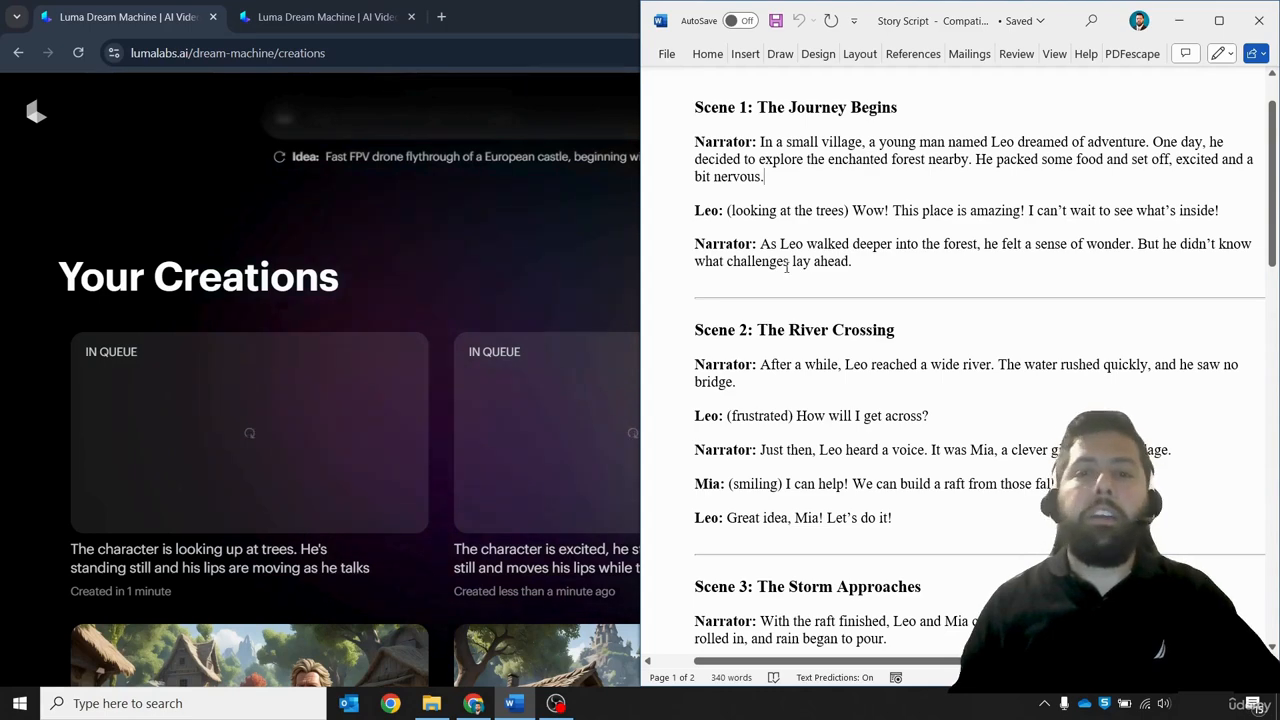
left_click(559, 251)
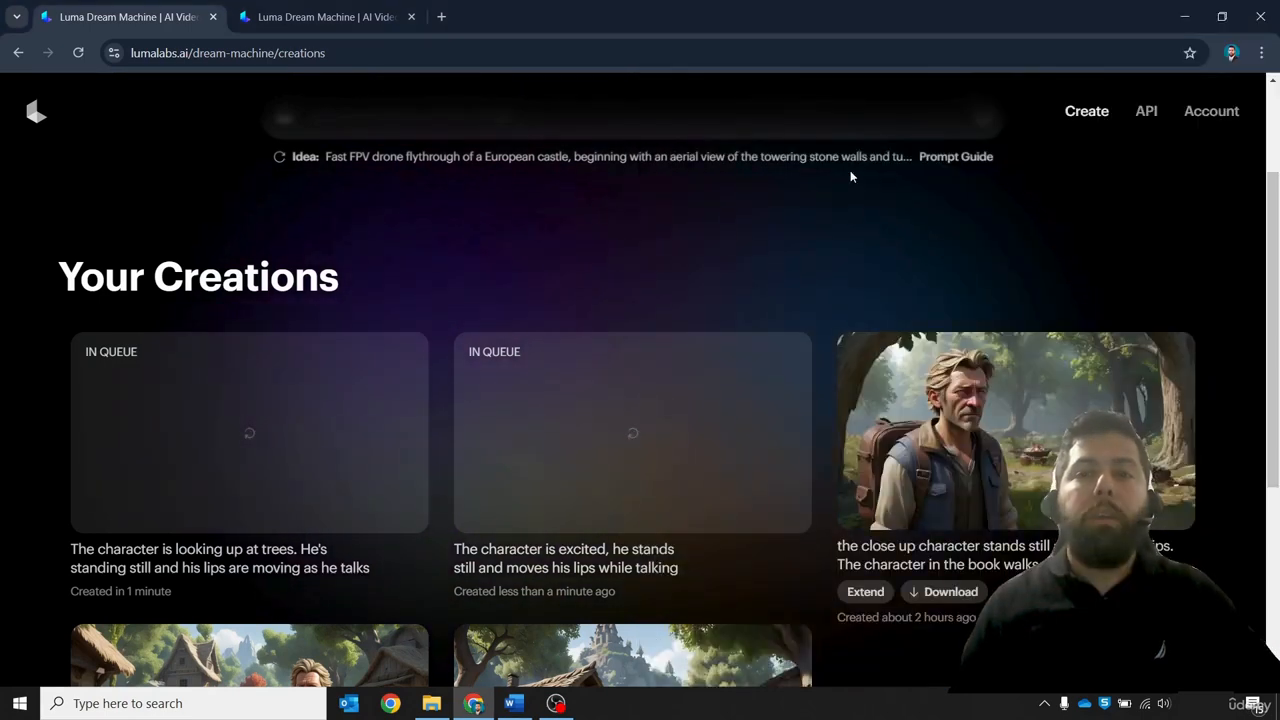
scroll(860, 190, "up", 2)
scroll(871, 240, "up", 1)
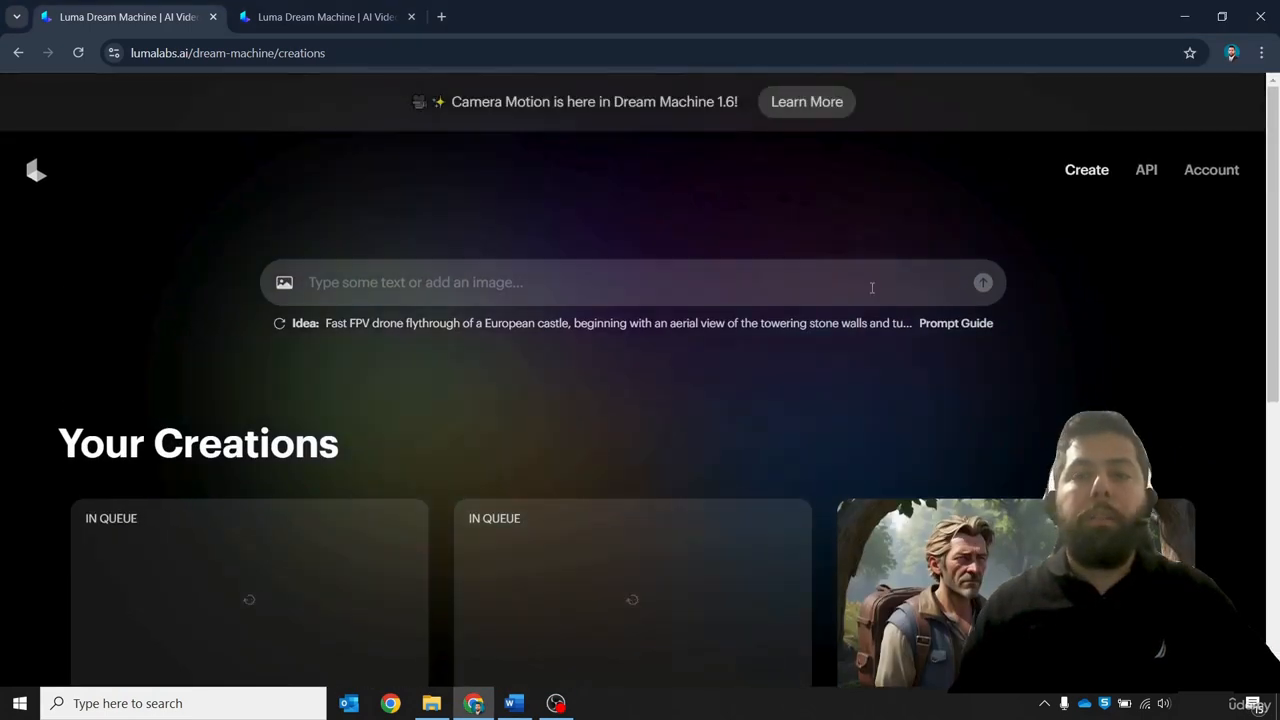
left_click(283, 283)
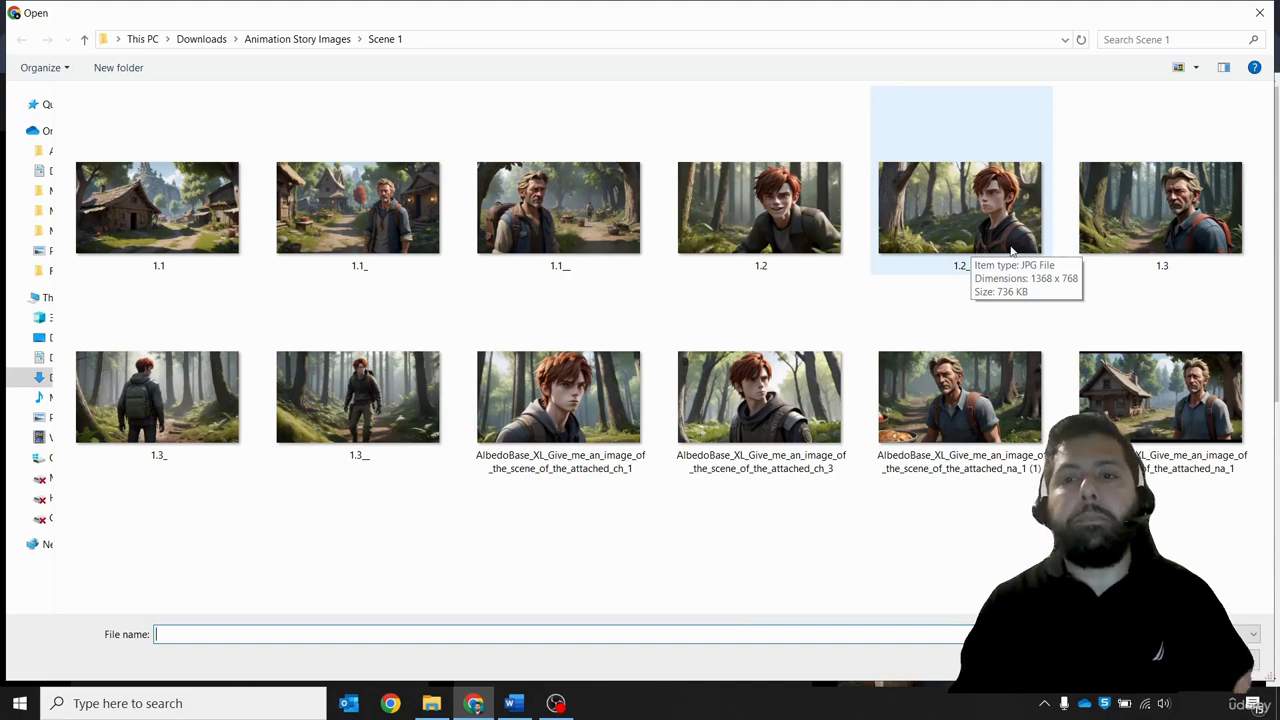
double_click(961, 222)
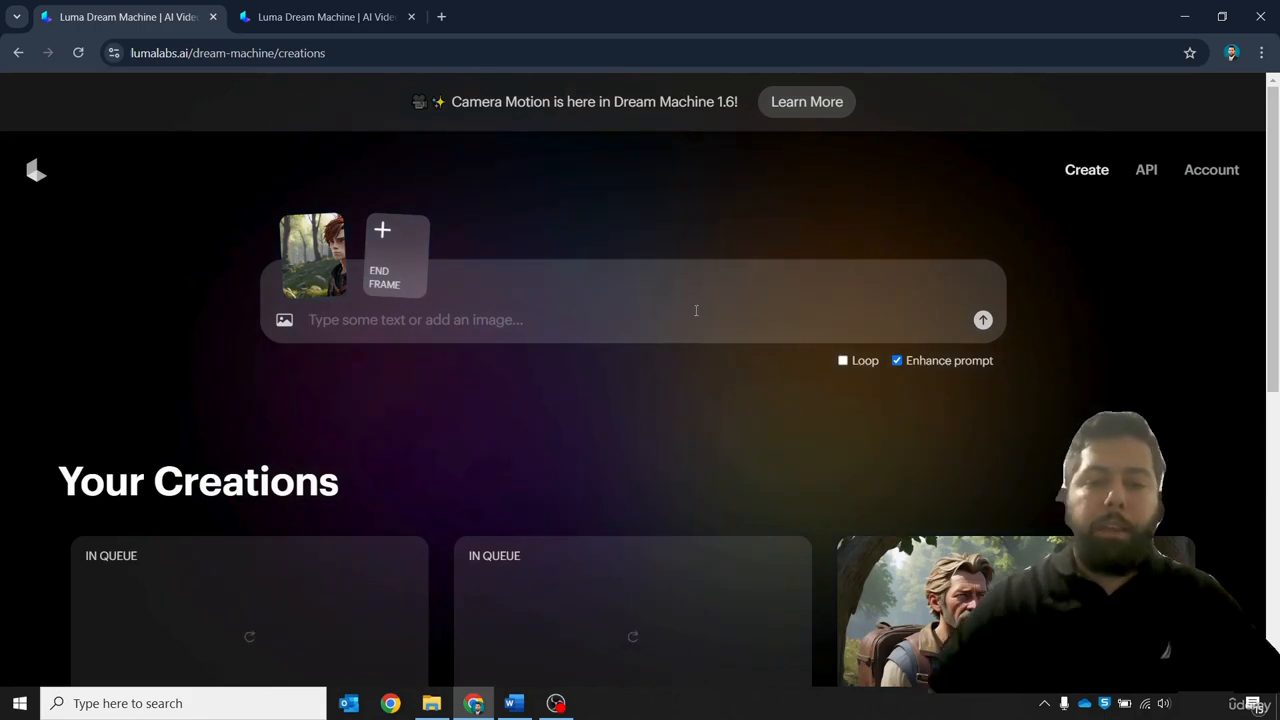
Copy the looking-up-at-trees prompt from its creation card, paste it into the prompt field and try to submit it
left_click(514, 703)
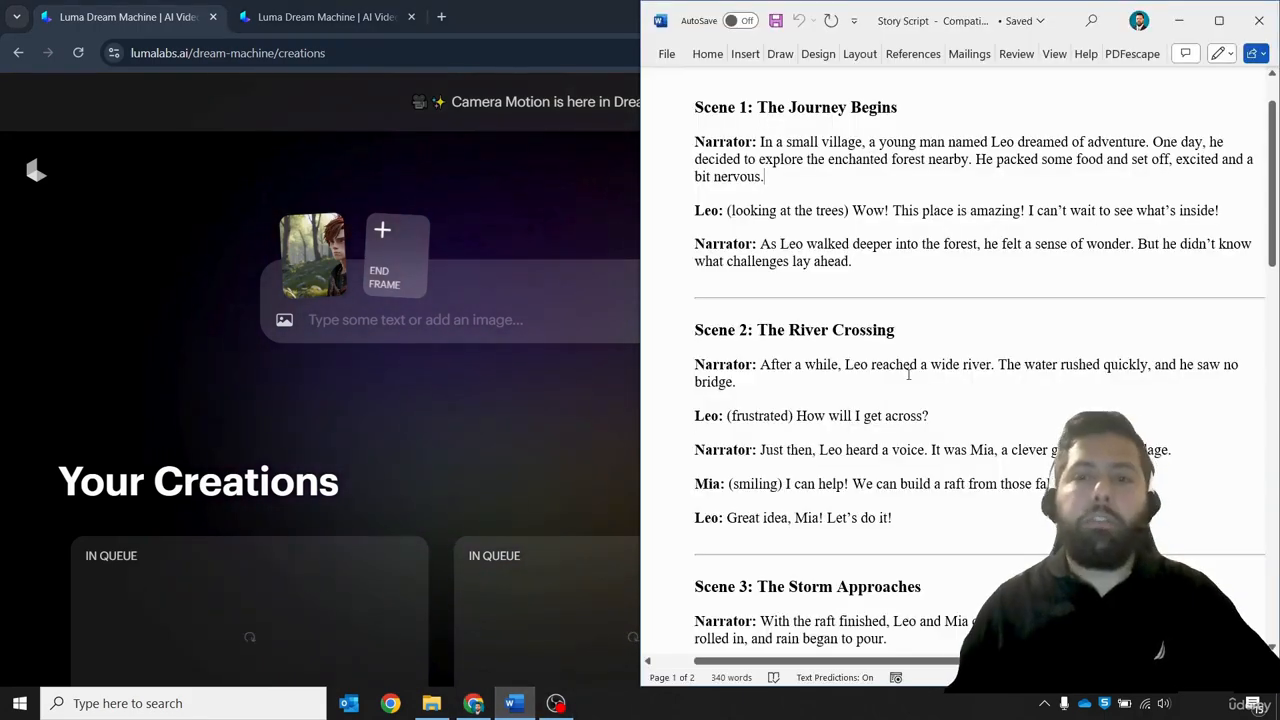
left_click(606, 257)
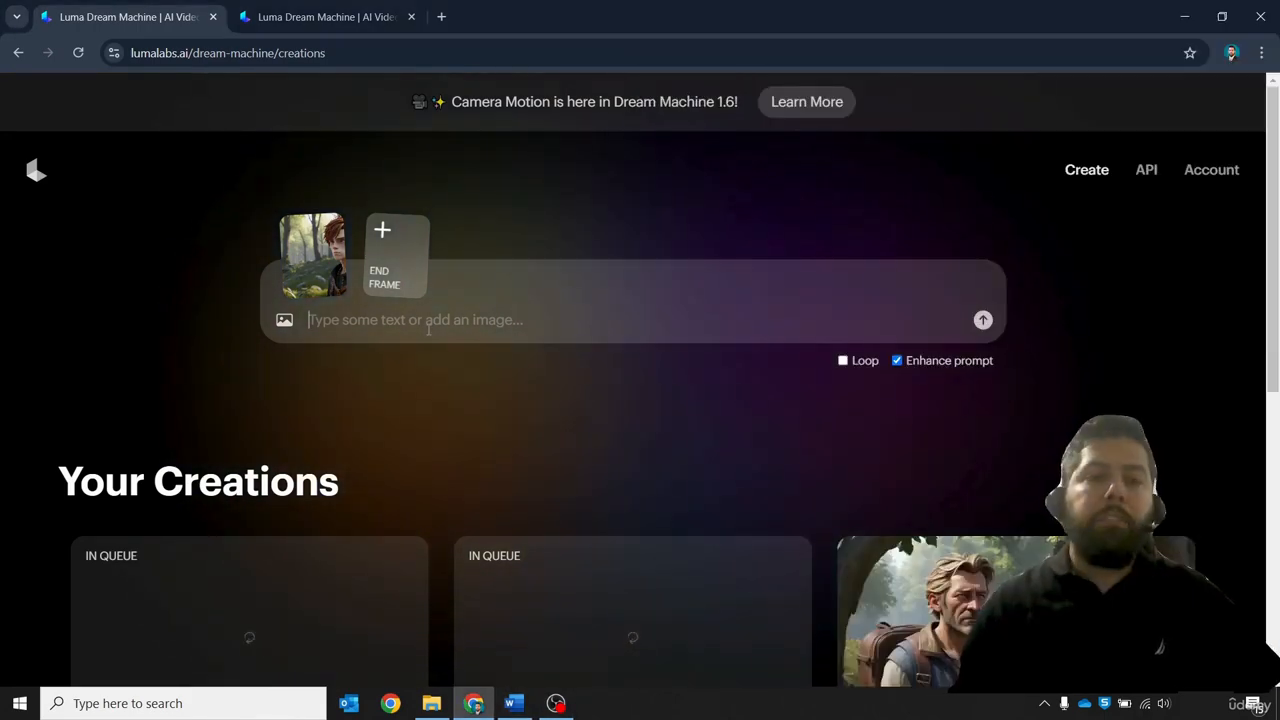
scroll(399, 375, "down", 2)
left_click_drag(369, 606, 70, 593)
key("ctrl+c")
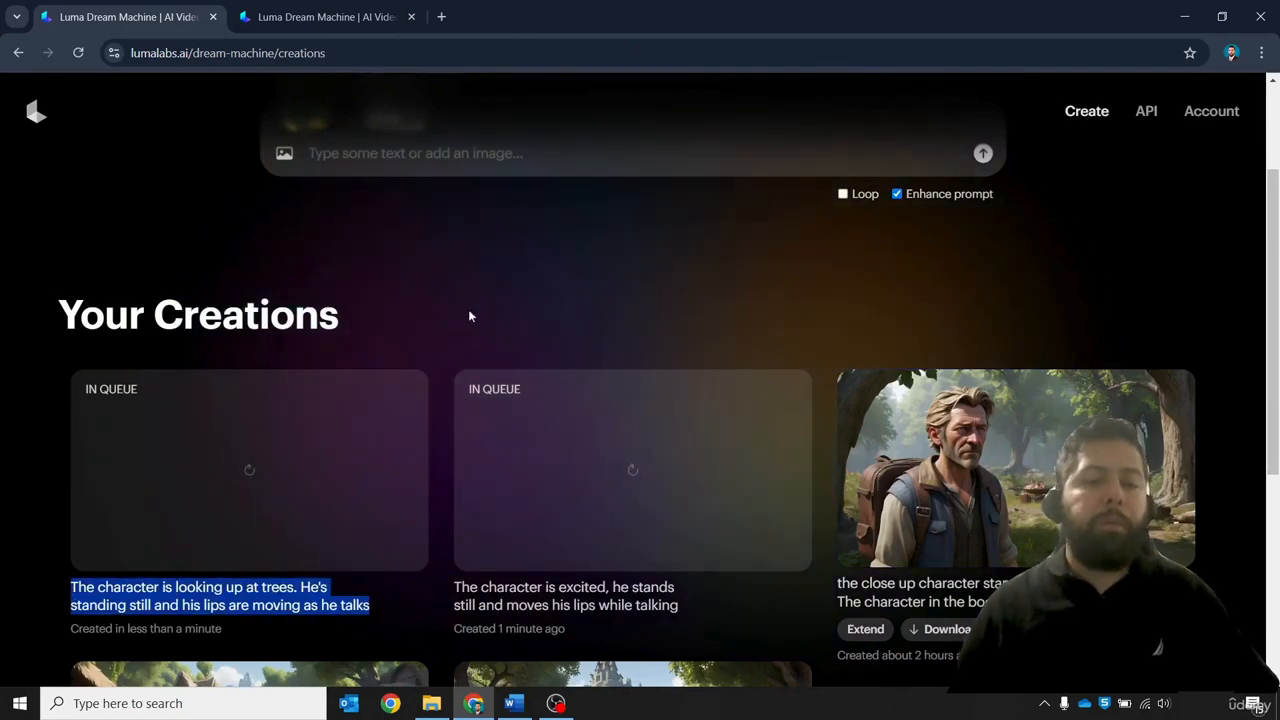
left_click(496, 160)
key("ctrl+v")
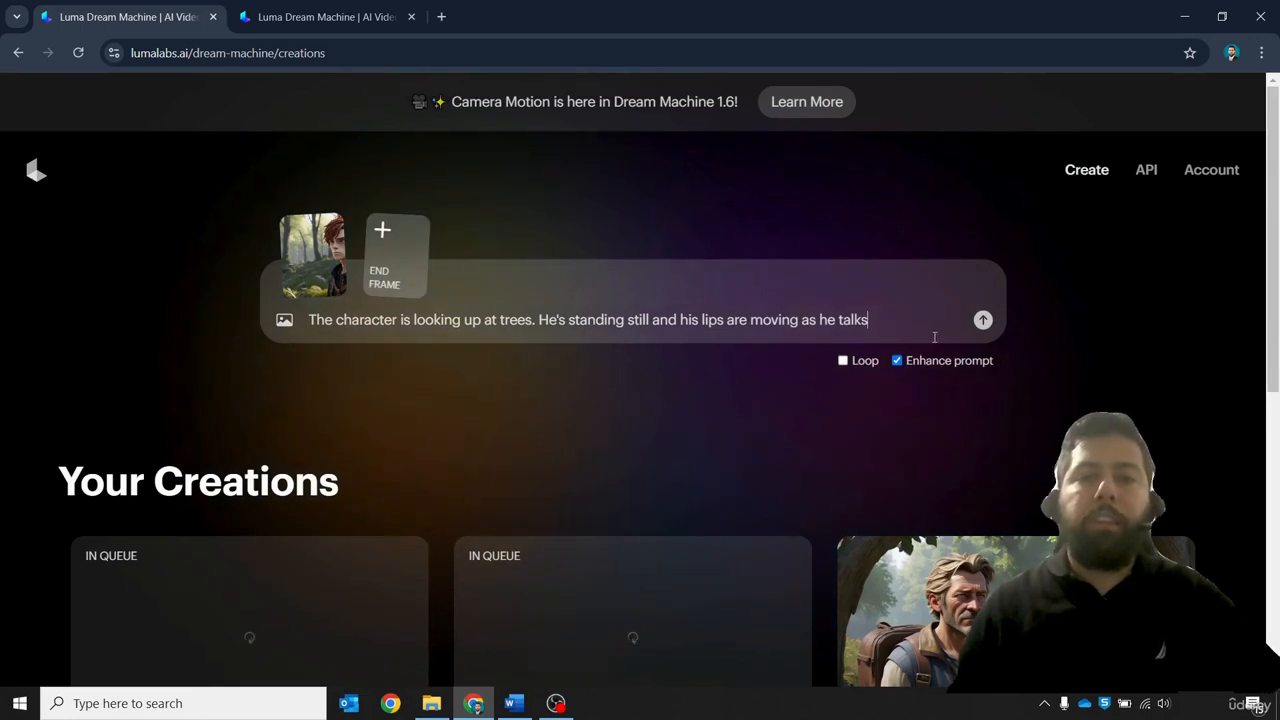
left_click(984, 321)
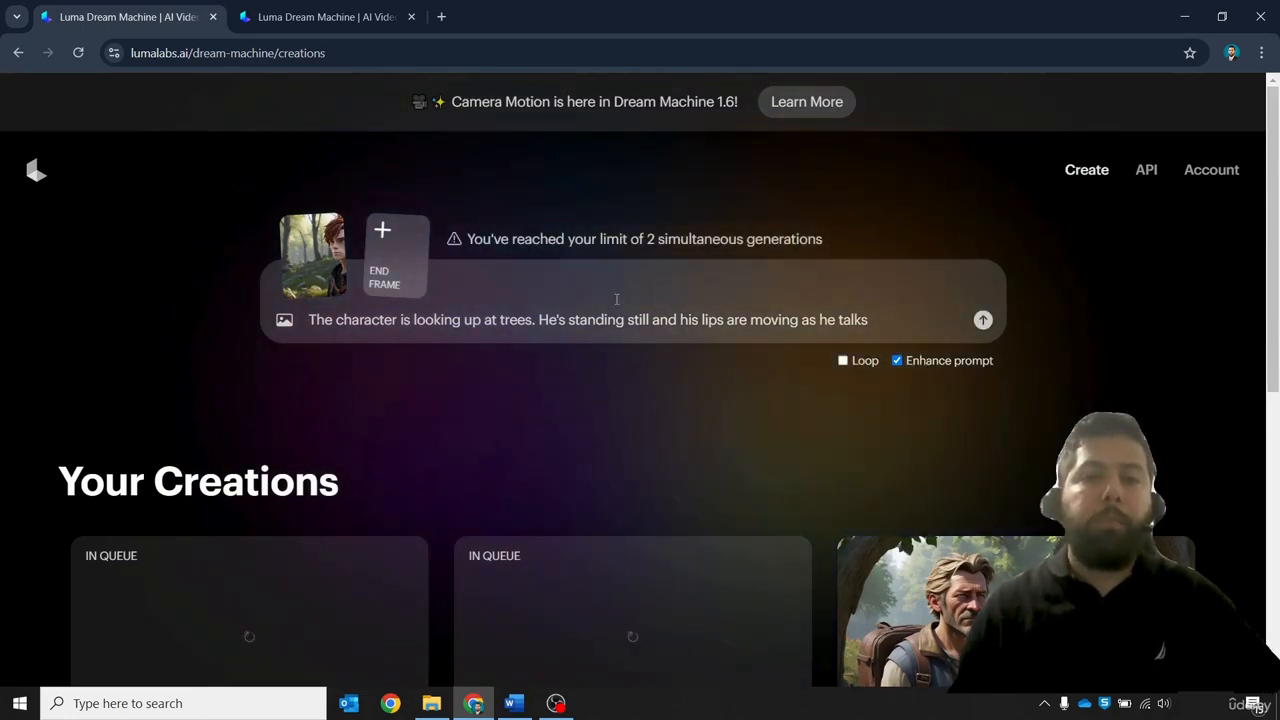
left_click(985, 319)
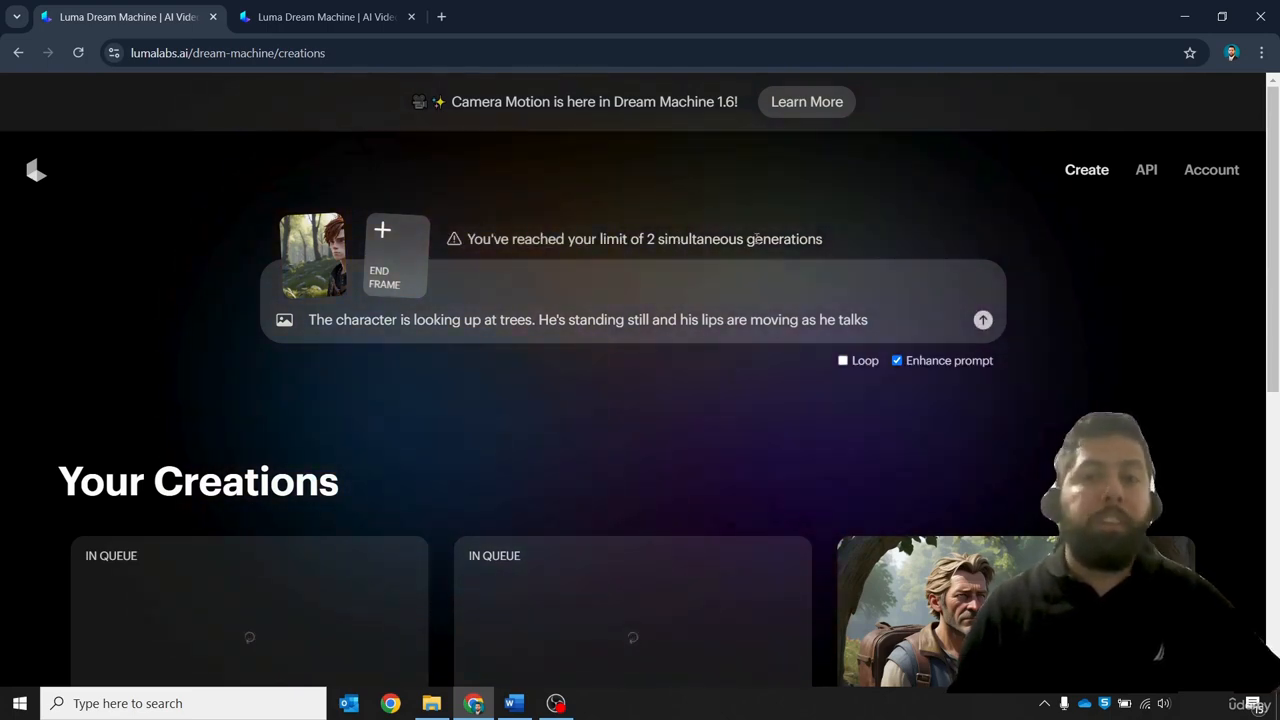
scroll(547, 553, "down", 1)
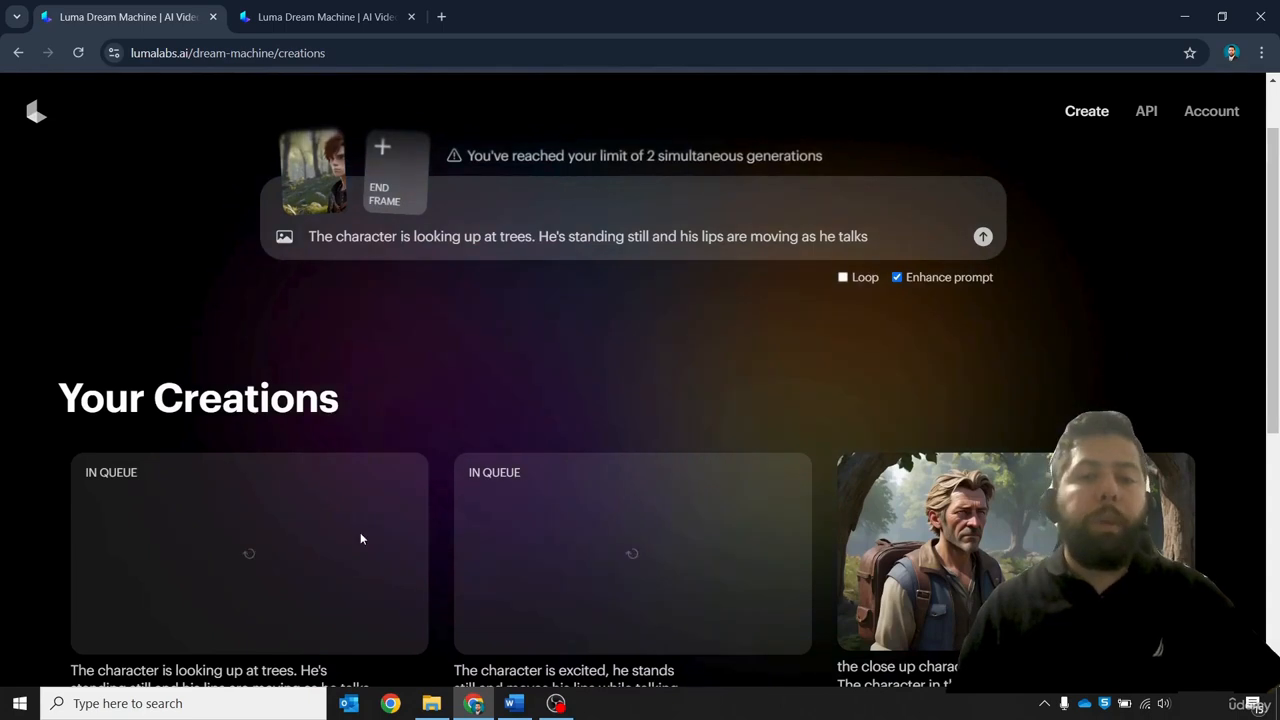
scroll(618, 266, "up", 1)
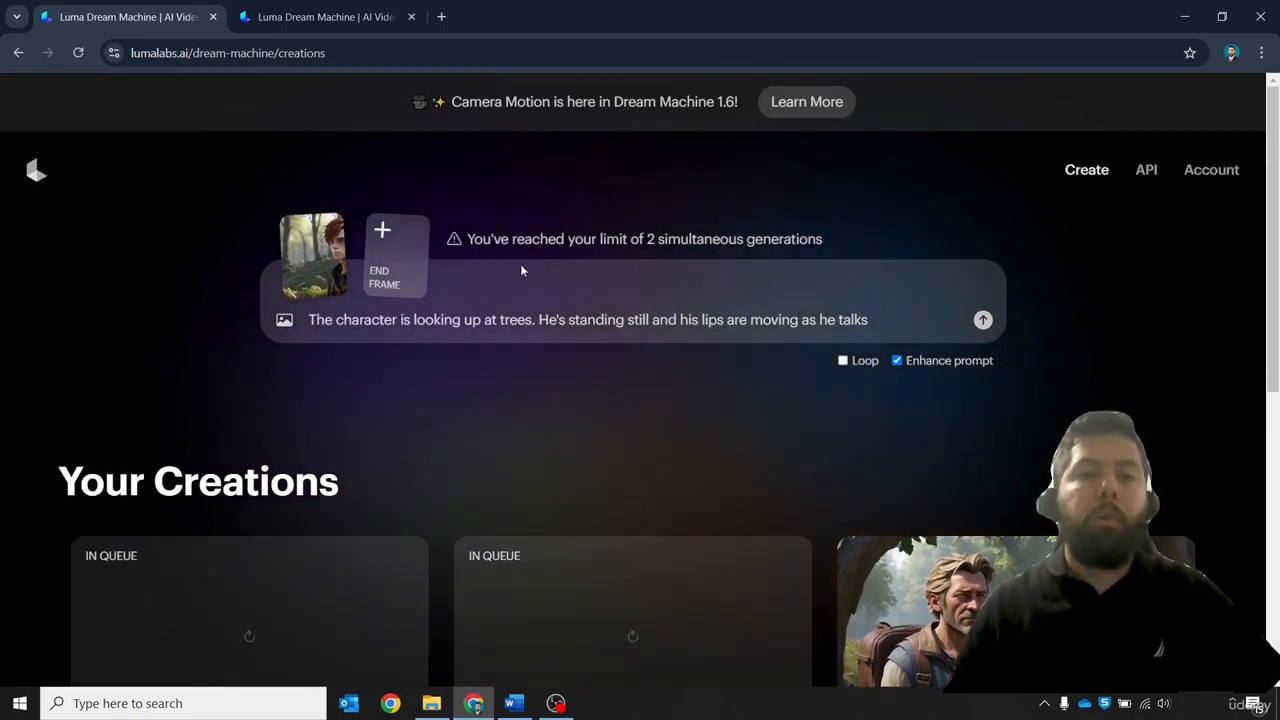